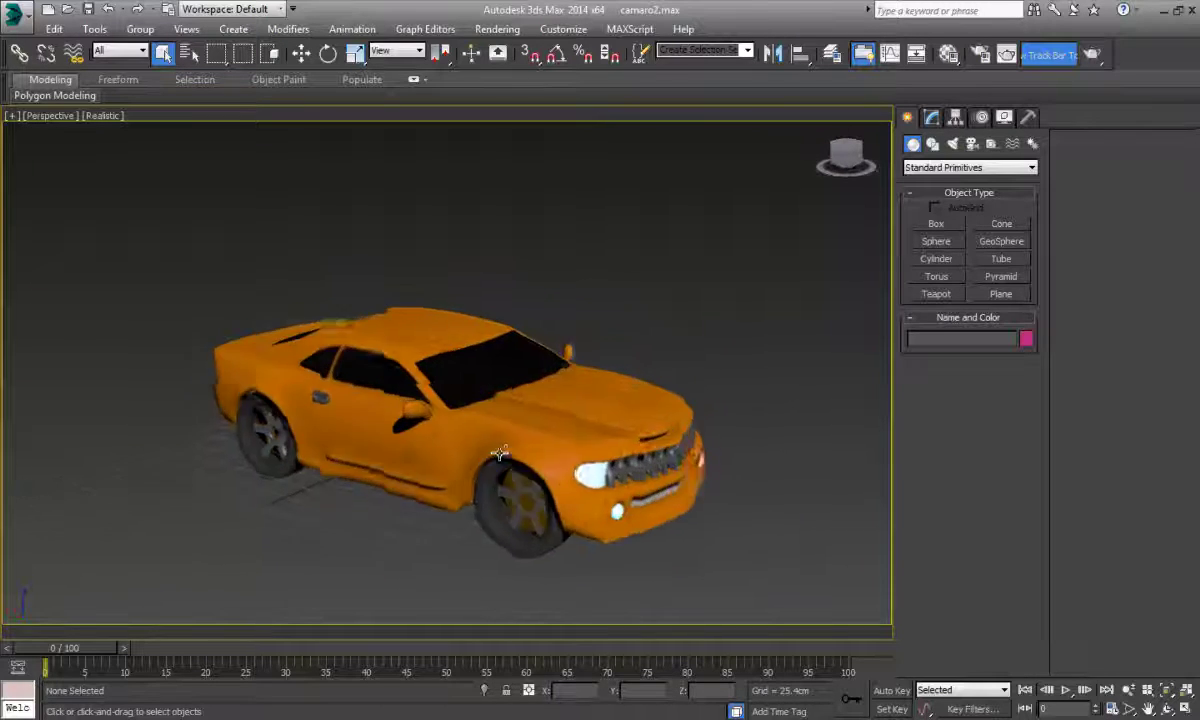
alt+middle_drag(469, 354, 465, 458)
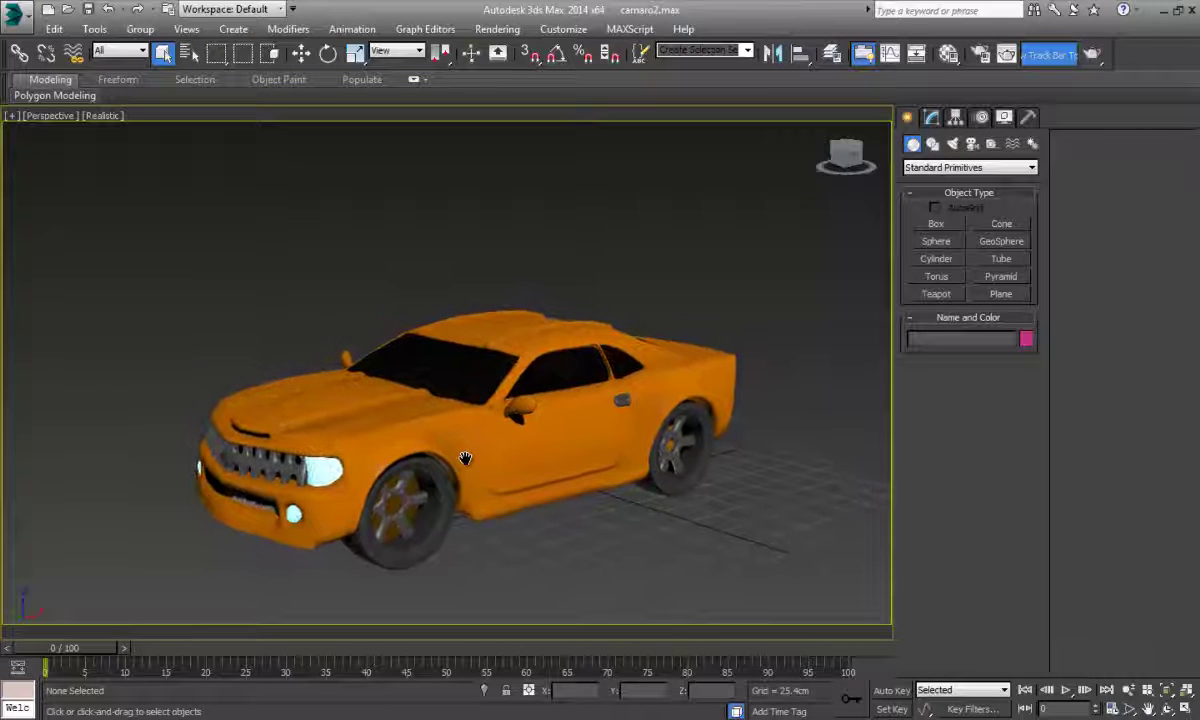
alt+middle_drag(541, 465, 477, 474)
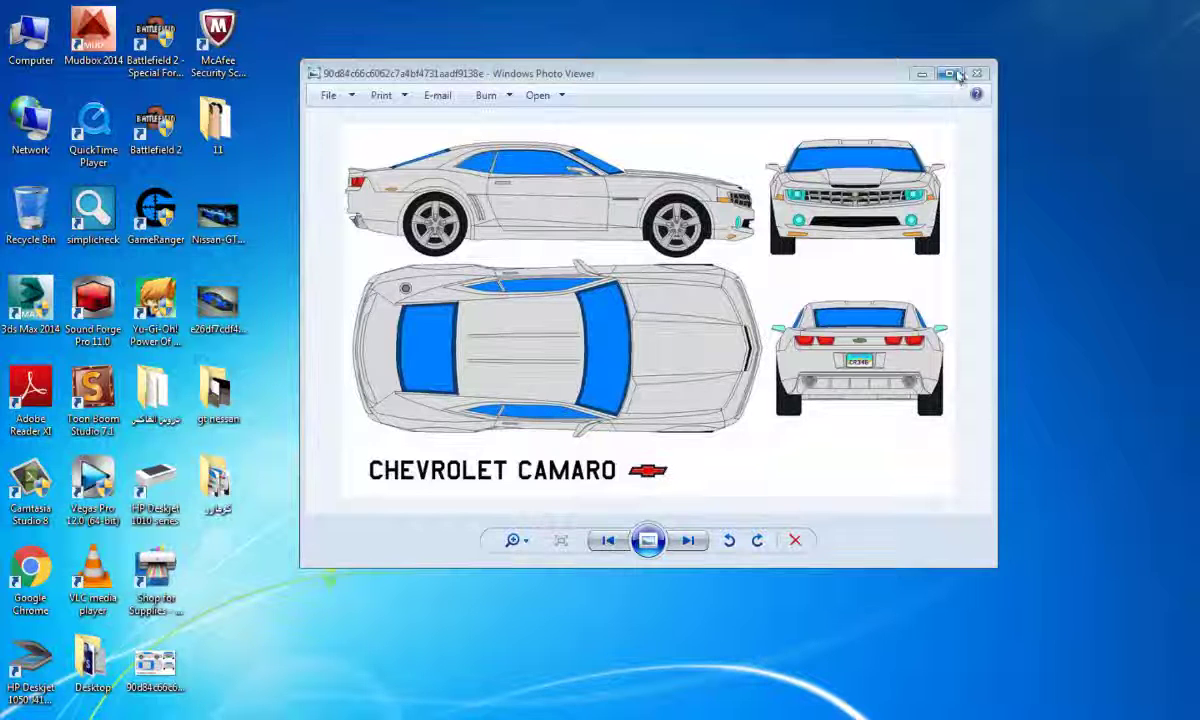
- Open the Chevrolet Camaro blueprint image from the desktop in a maximized Windows Photo Viewer window
click(957, 75)
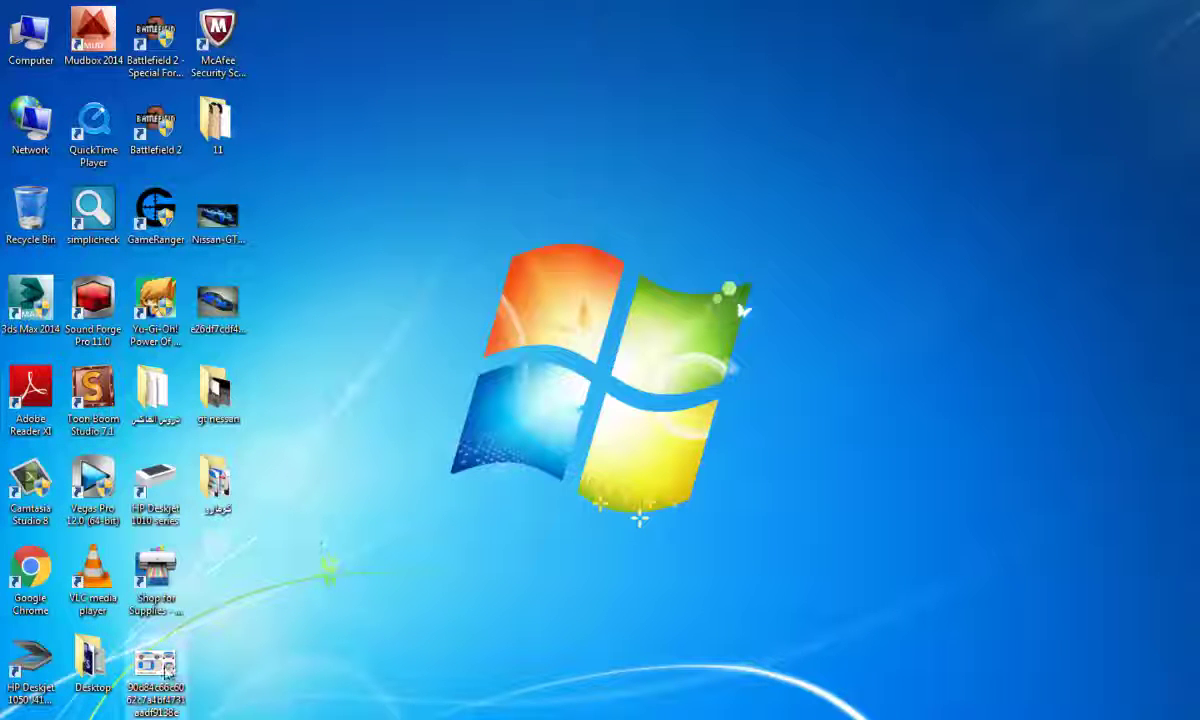
double_click(155, 665)
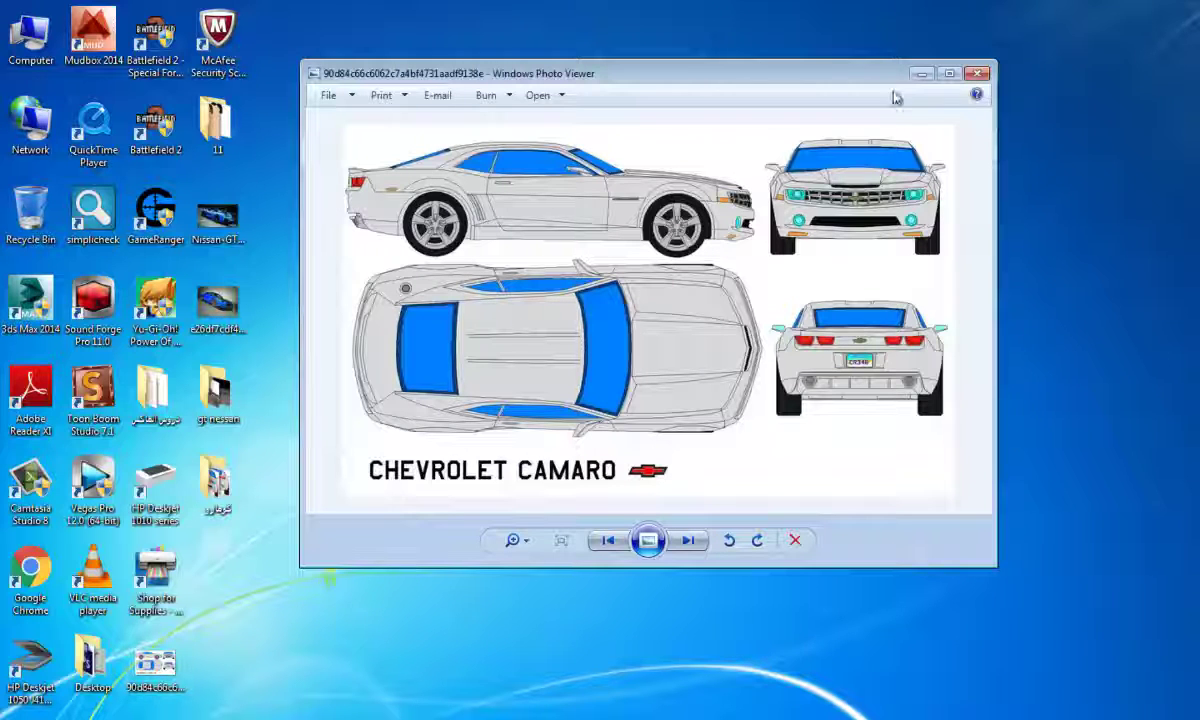
click(950, 74)
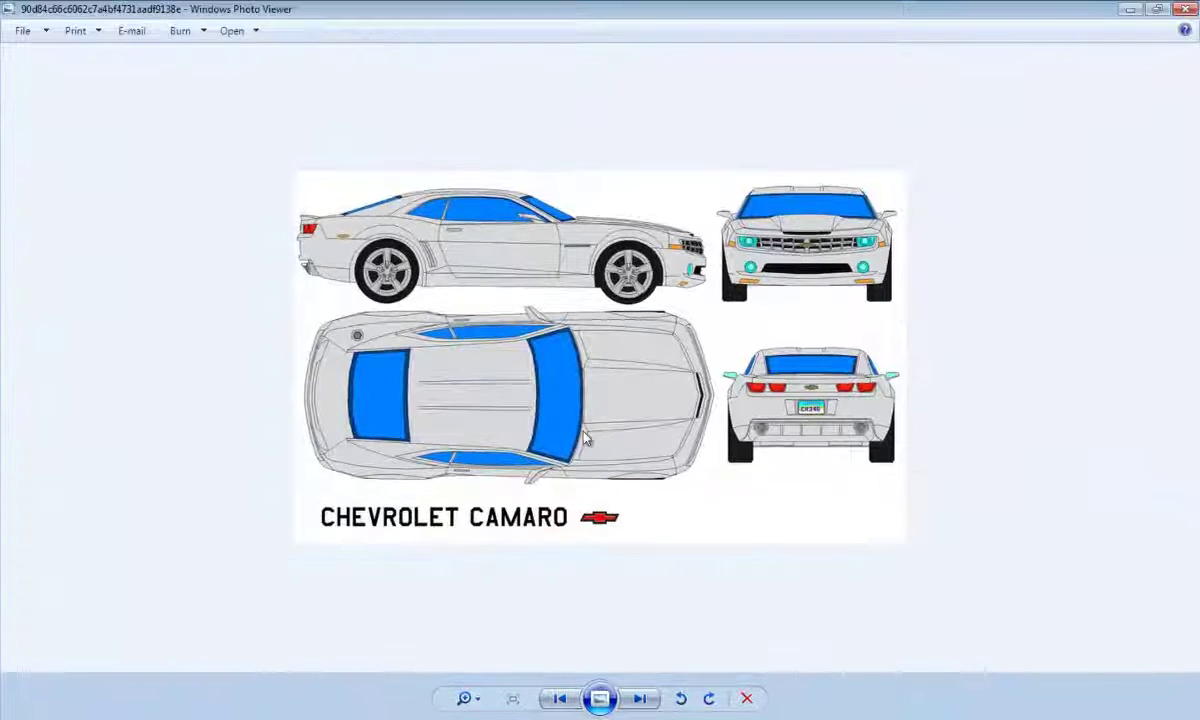
scroll(783, 375, up, 2)
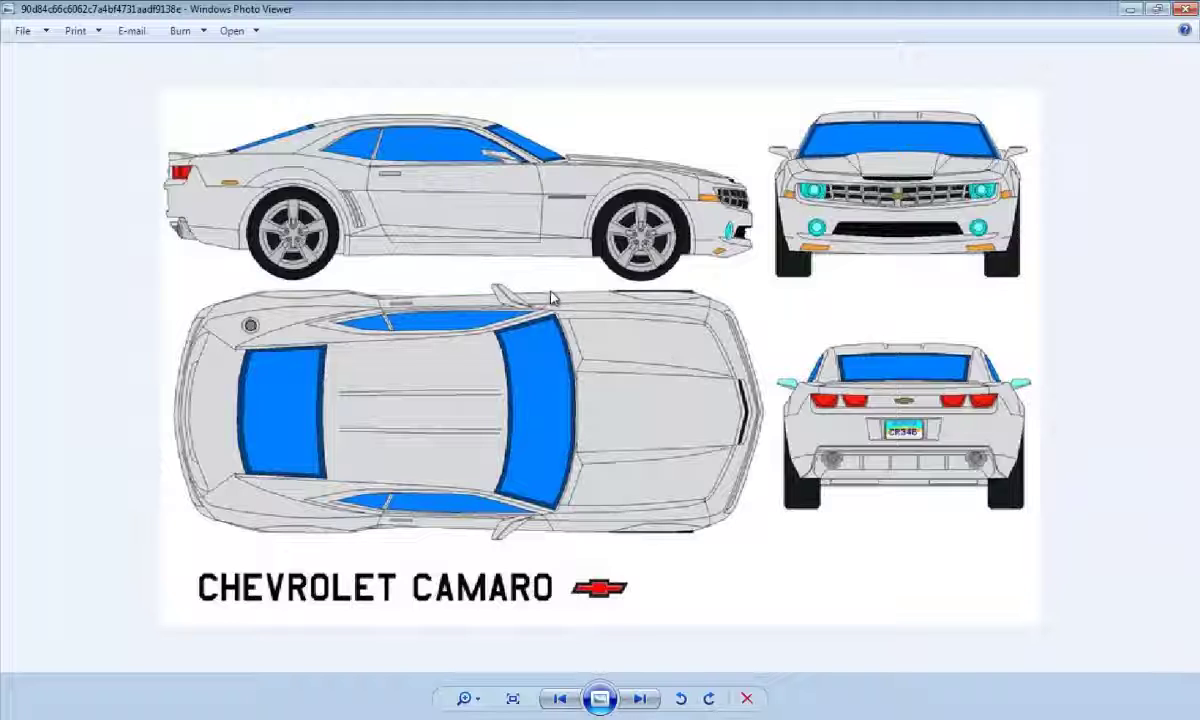
- Open the Camaro blueprint image in Adobe Photoshop CS6 and hide the grid overlay
right_click(609, 225)
mouse_move(700, 234)
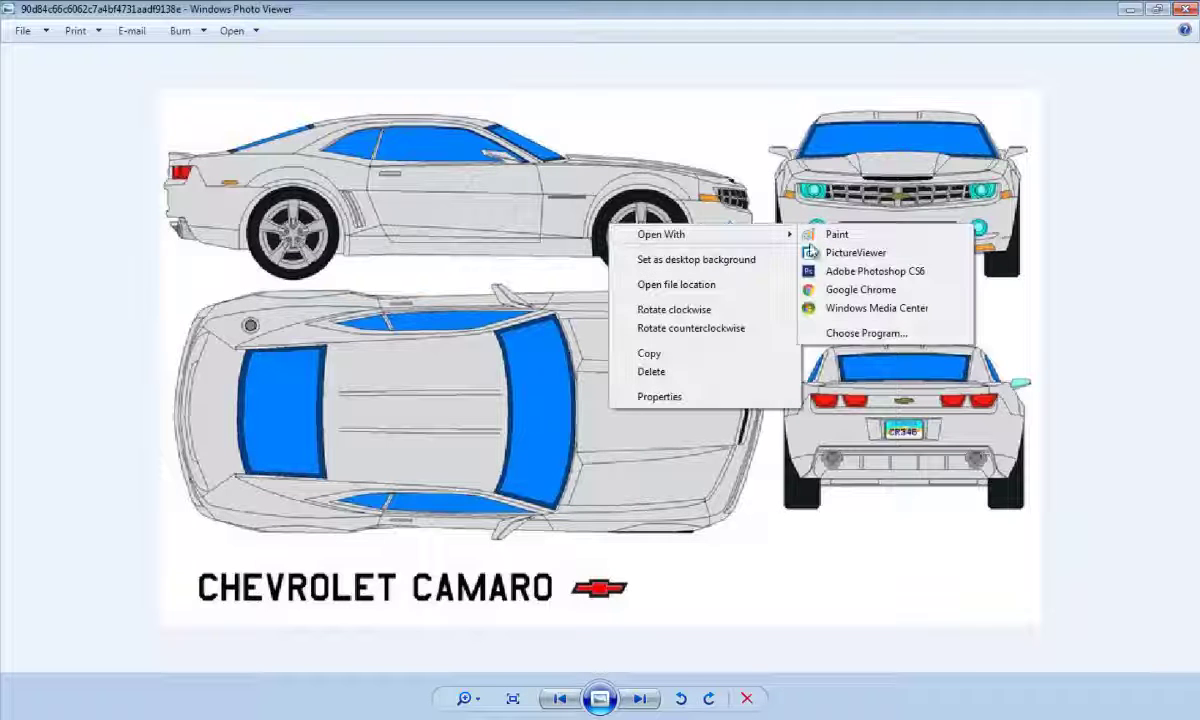
click(840, 272)
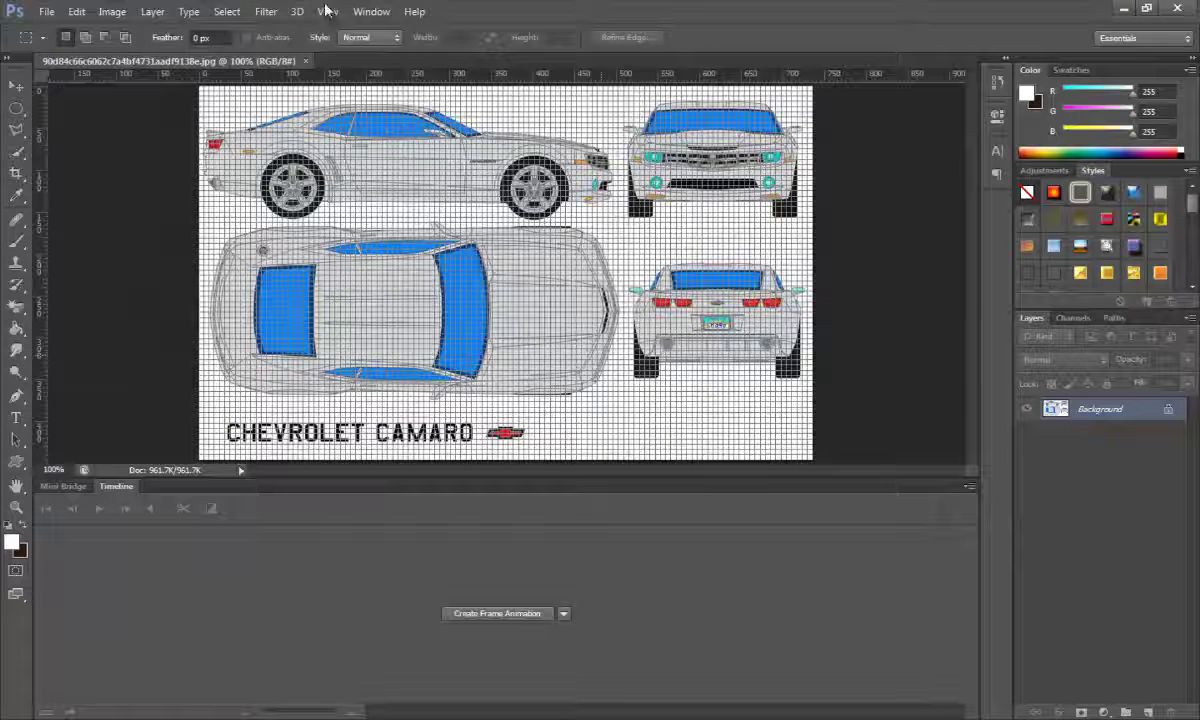
click(328, 10)
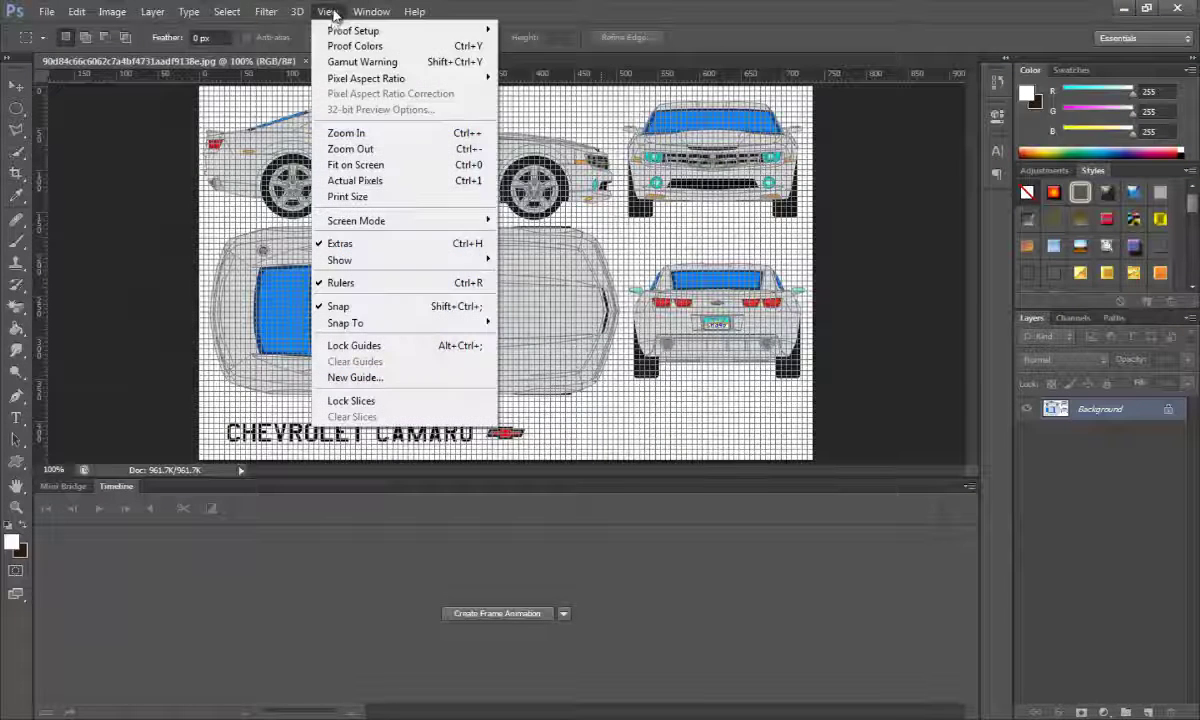
click(320, 230)
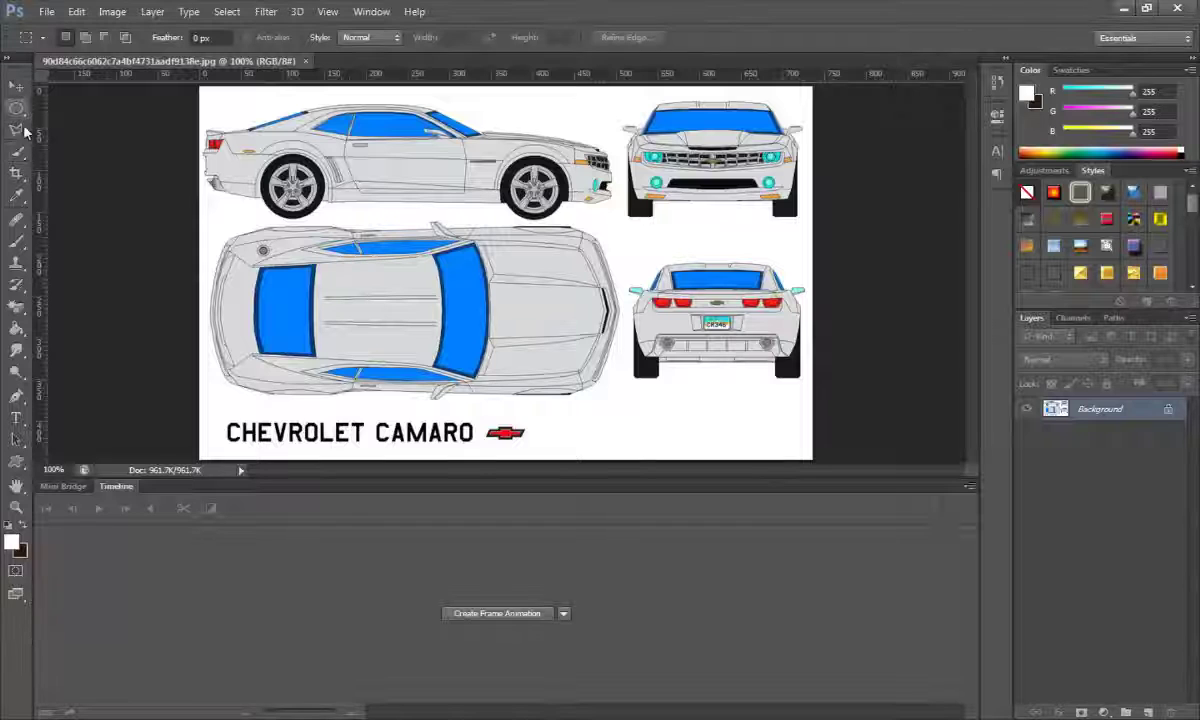
- Crop the blueprint to the car's side view, trimming the margins close to the roof, tyres and bumpers
click(14, 173)
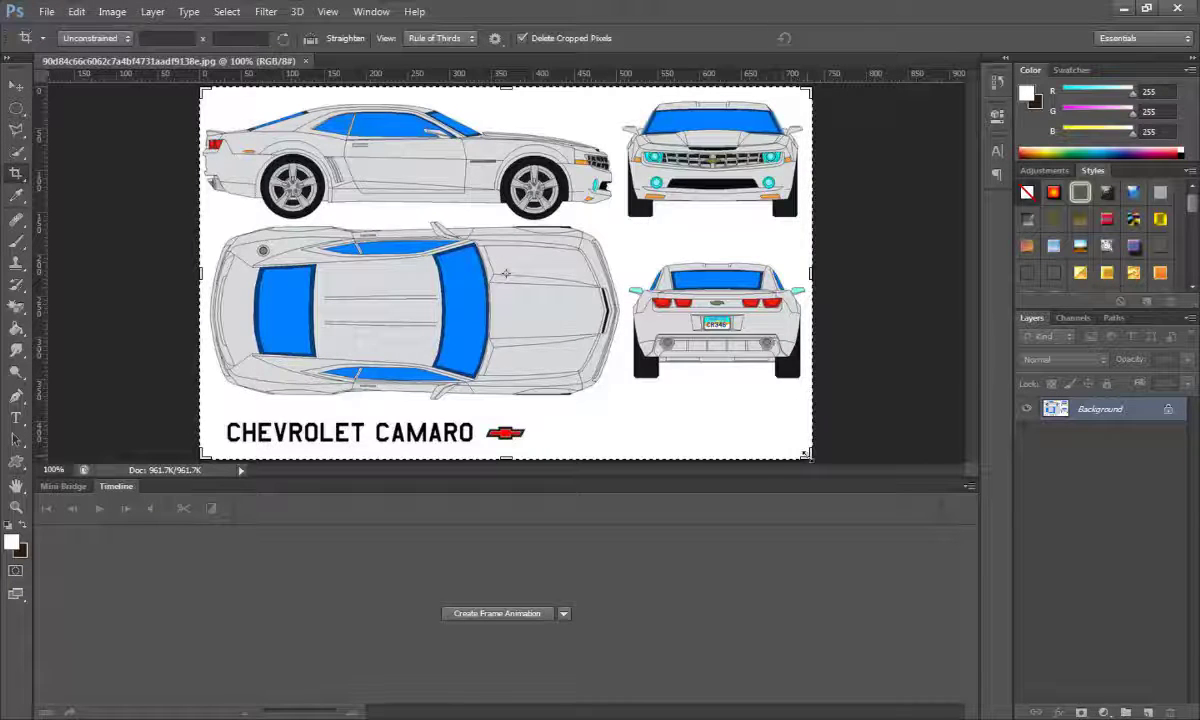
drag(806, 455, 716, 340)
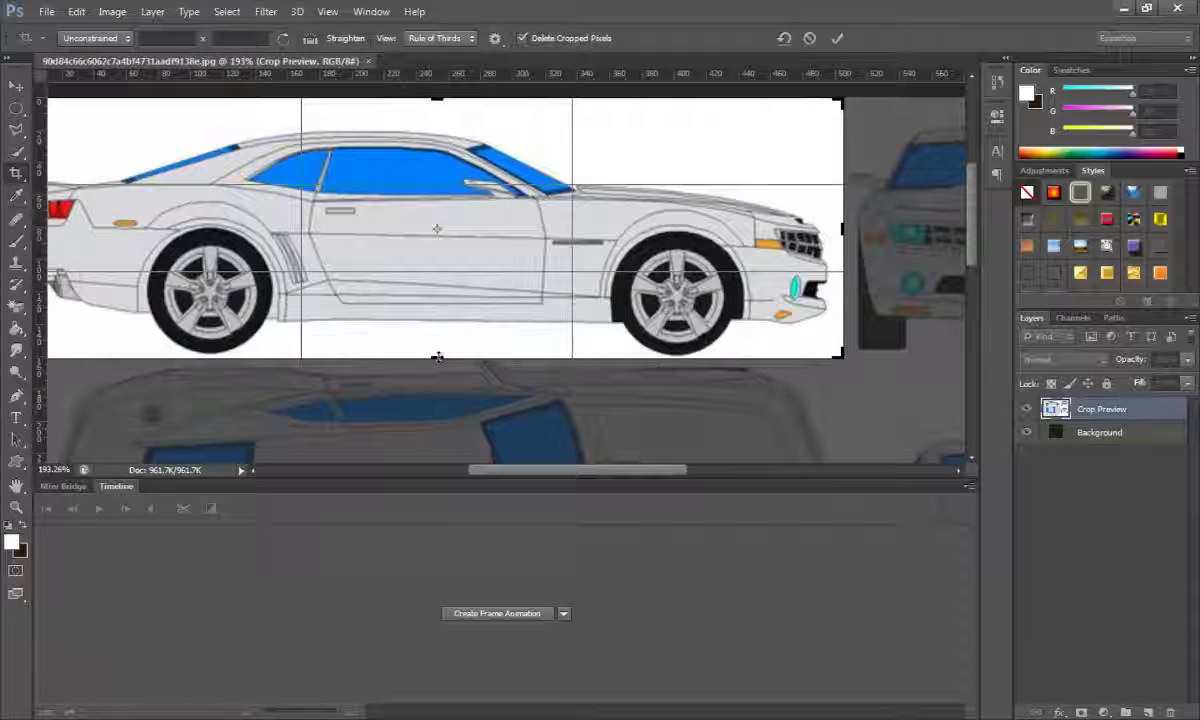
drag(437, 356, 440, 356)
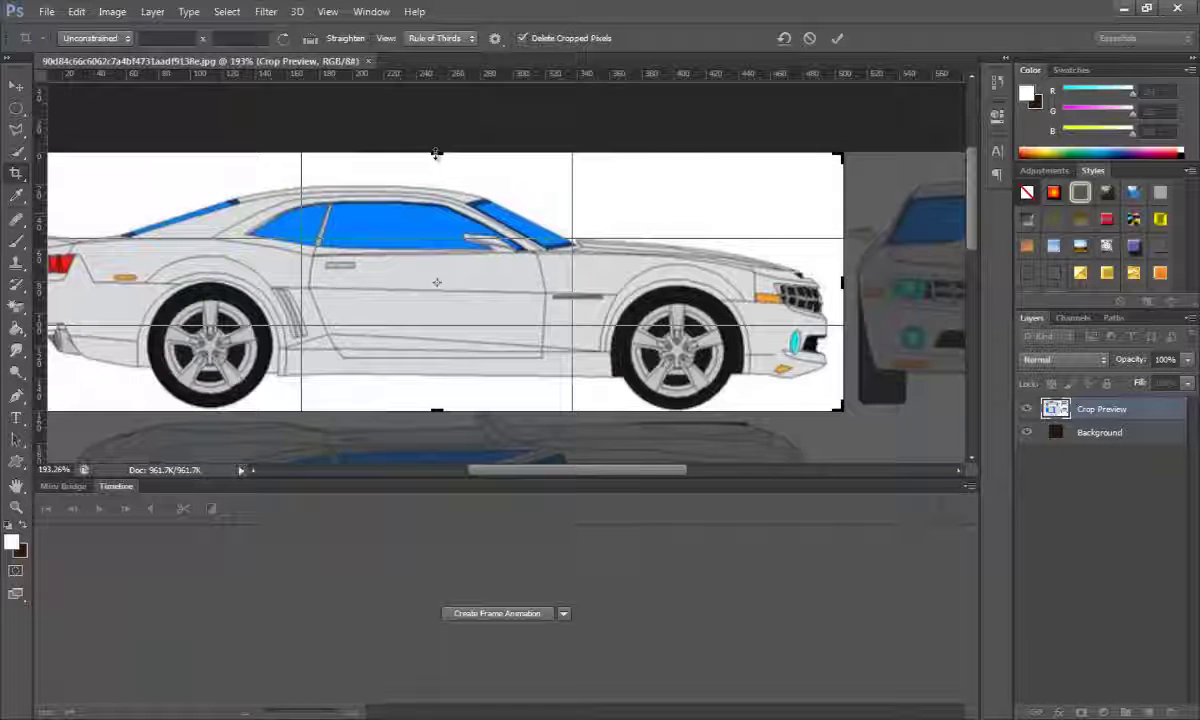
drag(435, 153, 432, 169)
drag(843, 285, 835, 285)
scroll(567, 480, left, 5)
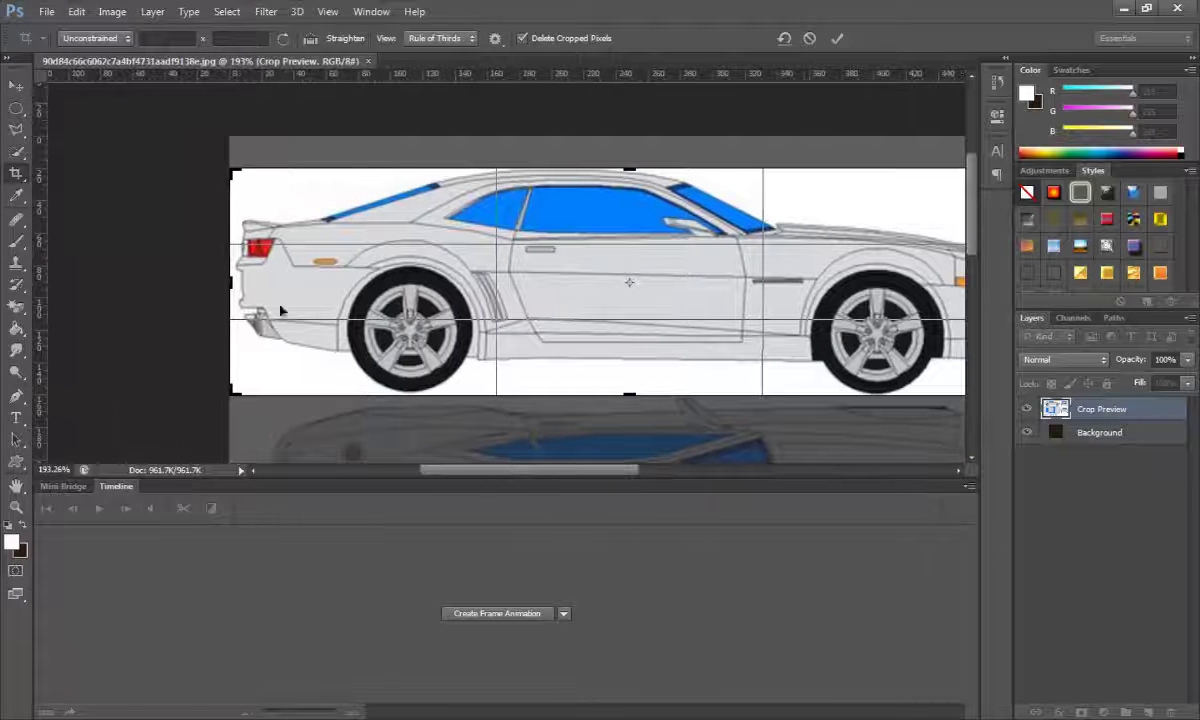
drag(222, 285, 228, 285)
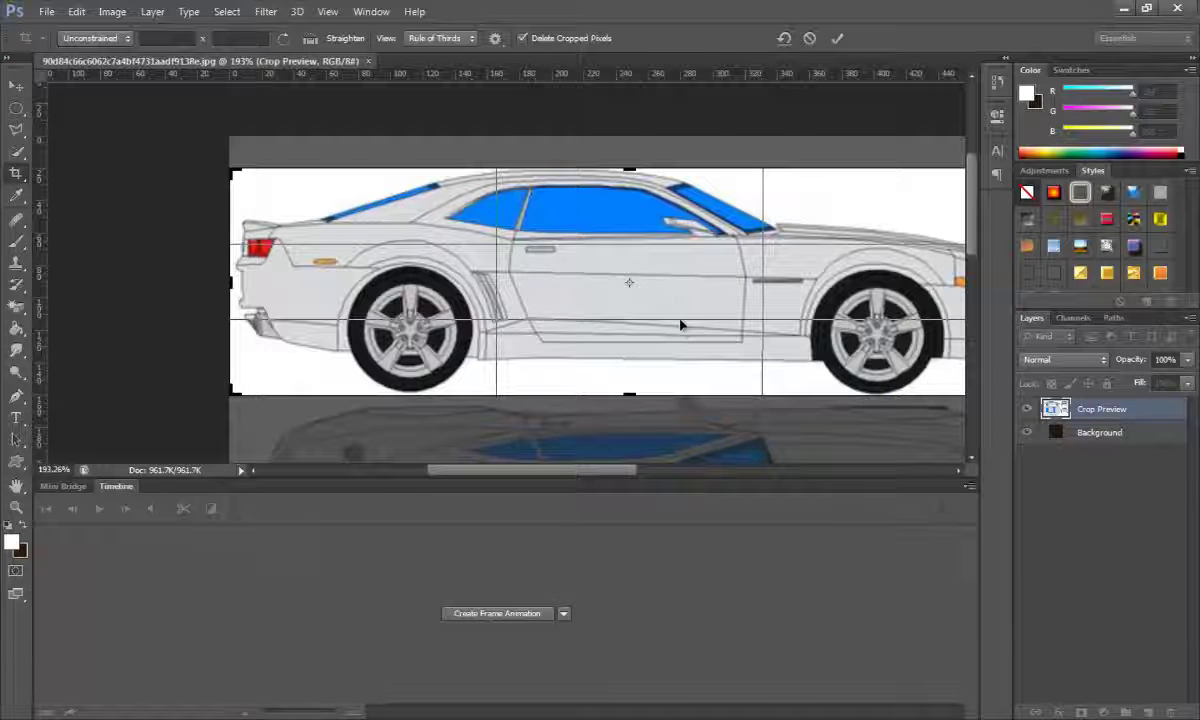
key(Return)
- Crop away the remaining thin white strip behind the side view's rear bumper
drag(104, 274, 111, 272)
alt+scroll(111, 270, up, 2)
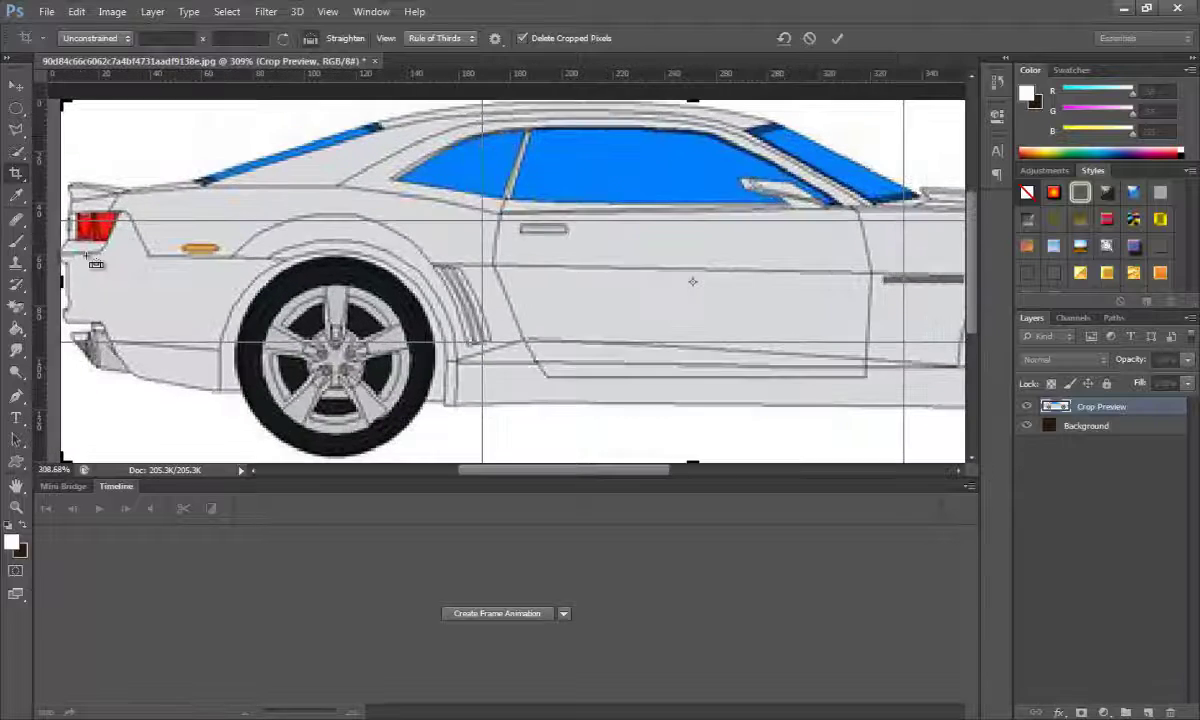
alt+scroll(95, 262, down, 3)
key(Return)
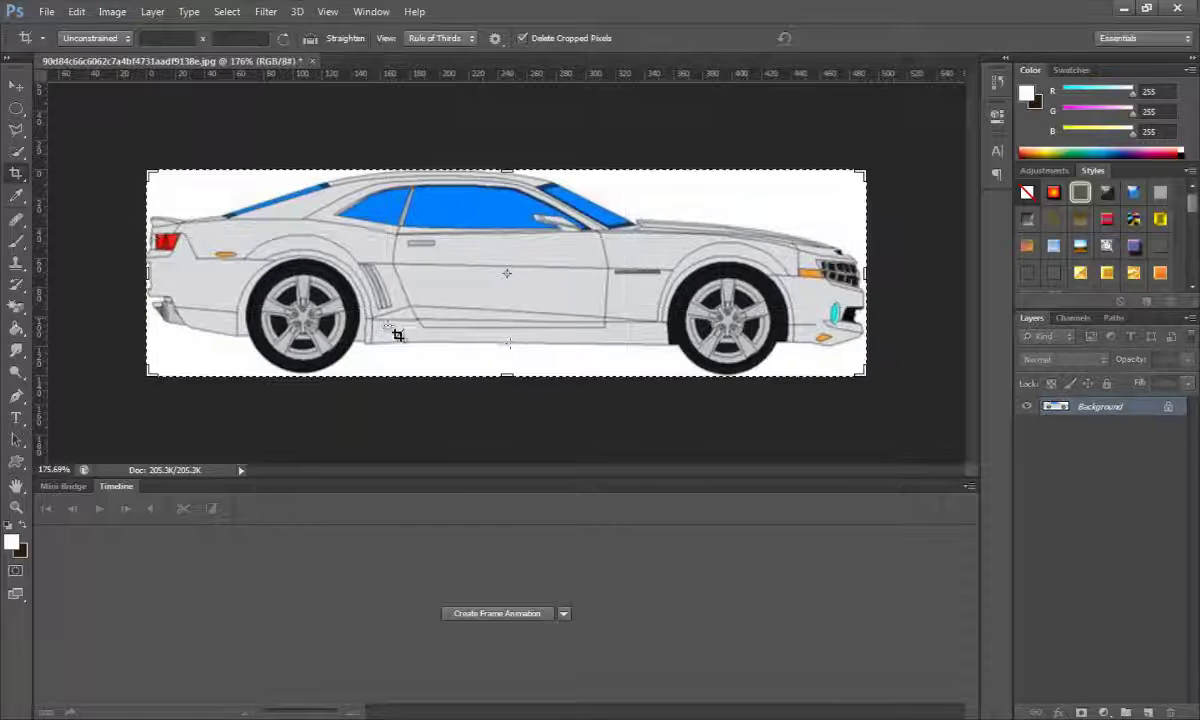
click(17, 87)
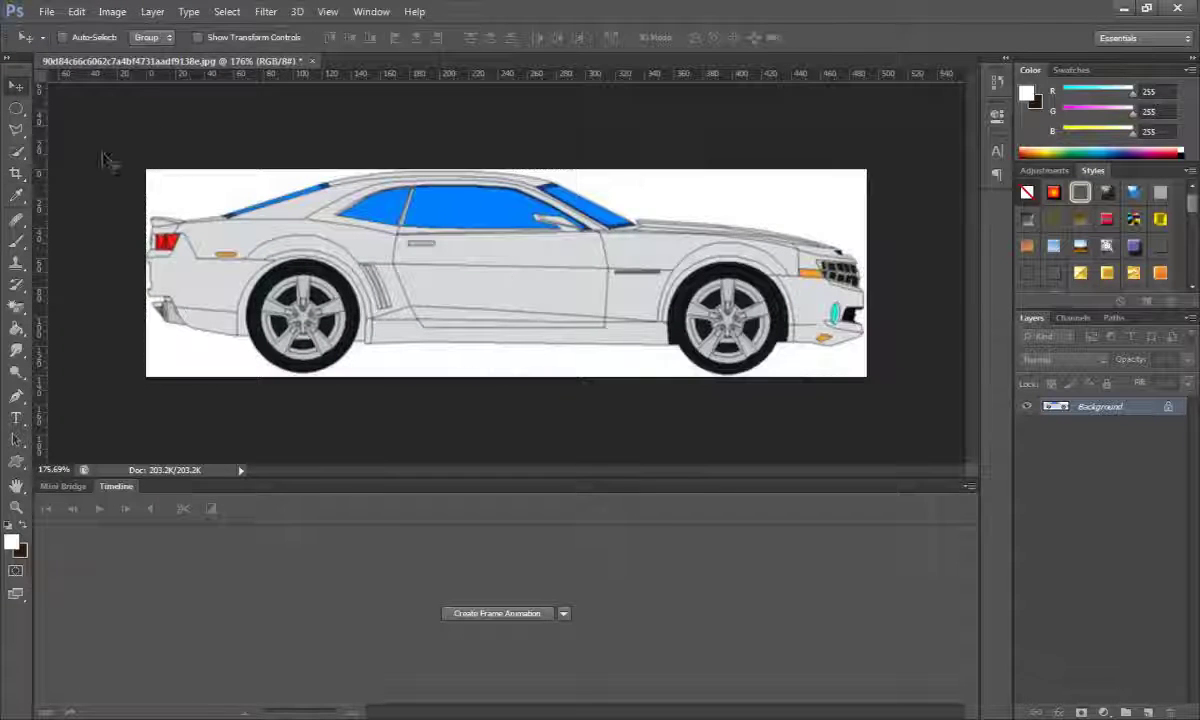
- Start saving the side view under a new name and create and open a folder named camaro on the Desktop
click(47, 12)
click(68, 207)
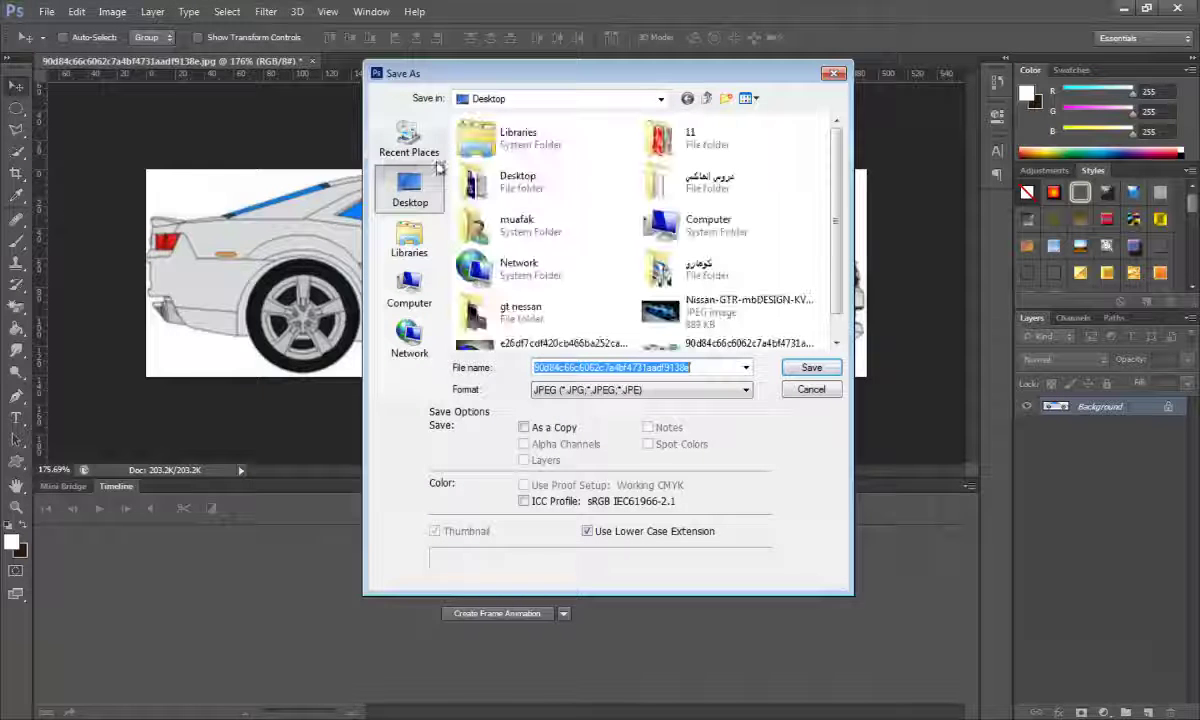
click(725, 98)
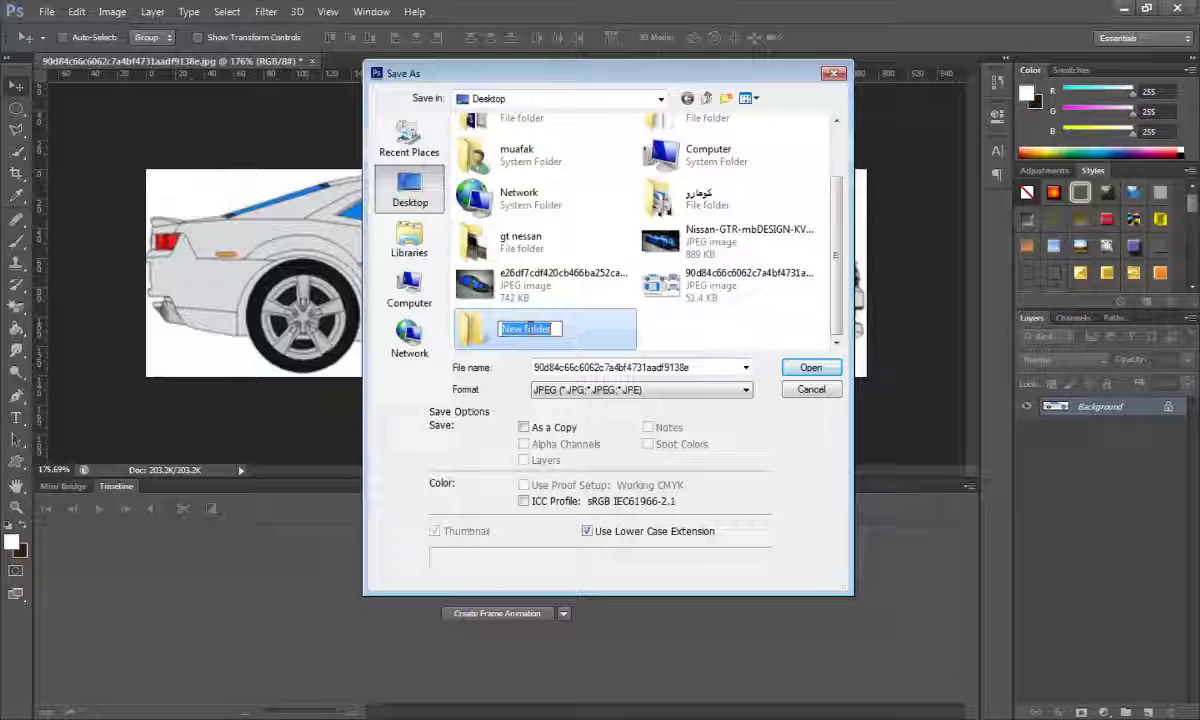
text(c)
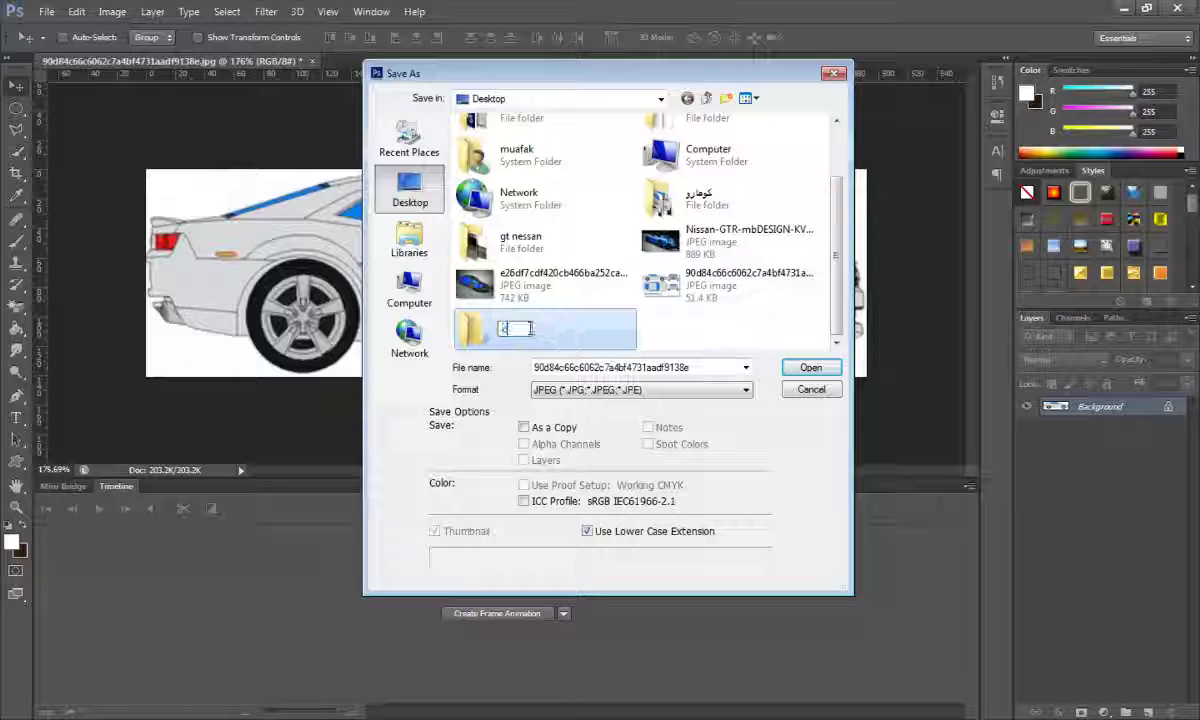
text(amaro)
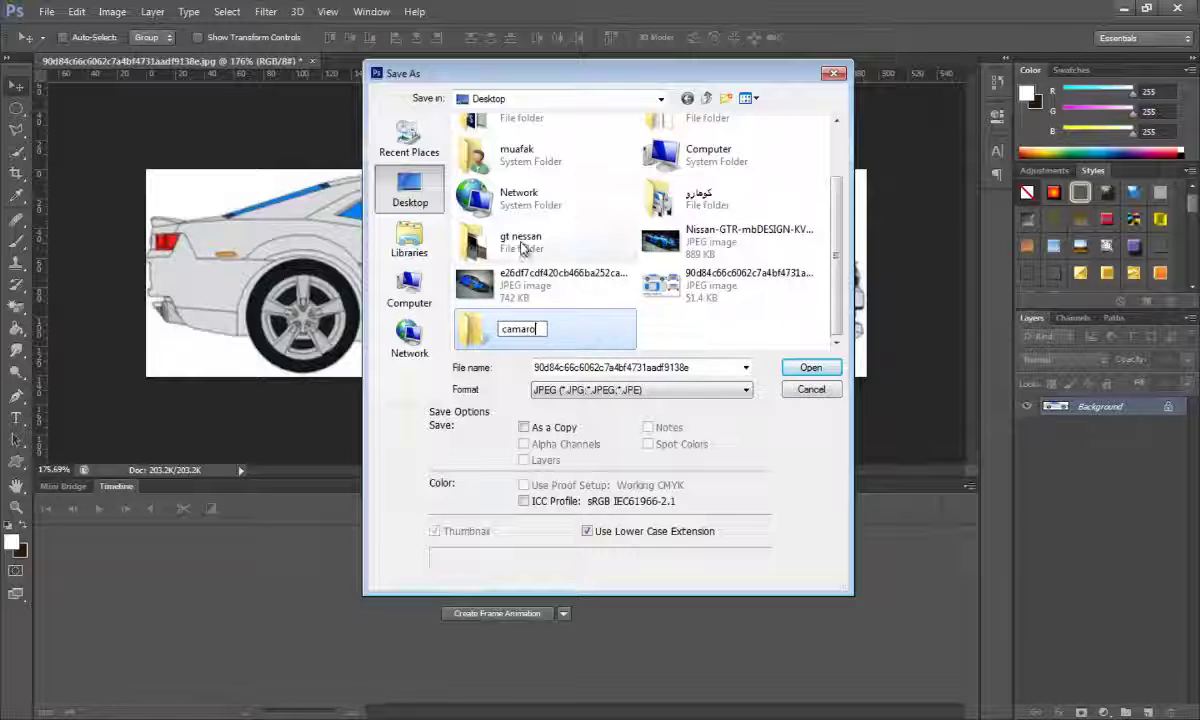
click(815, 369)
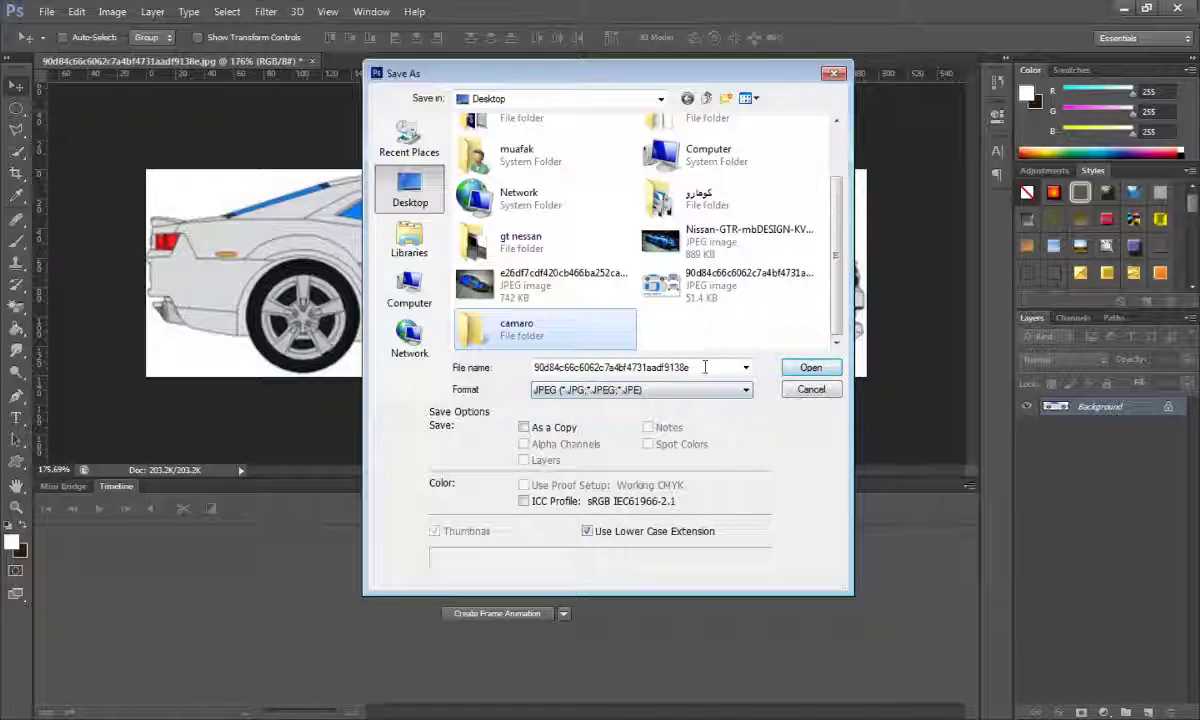
double_click(490, 323)
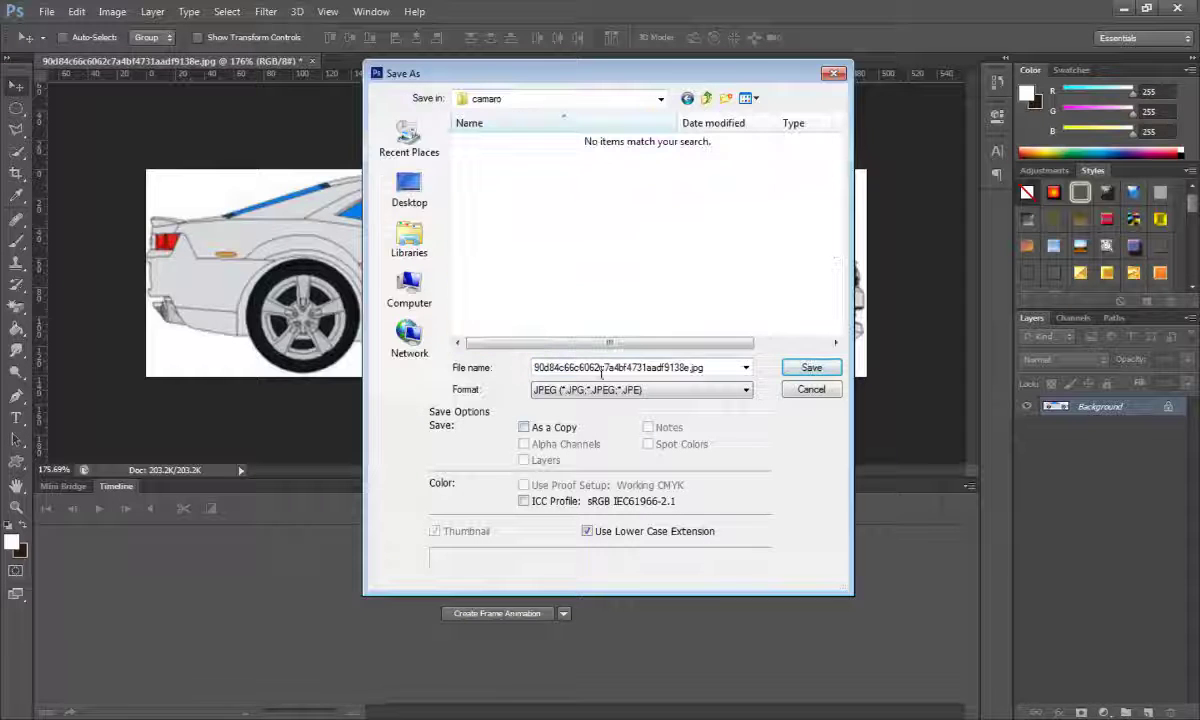
- Save the cropped side view as a JPEG named 1 in the camaro folder, accepting the JPEG options
double_click(602, 368)
text(1)
click(828, 371)
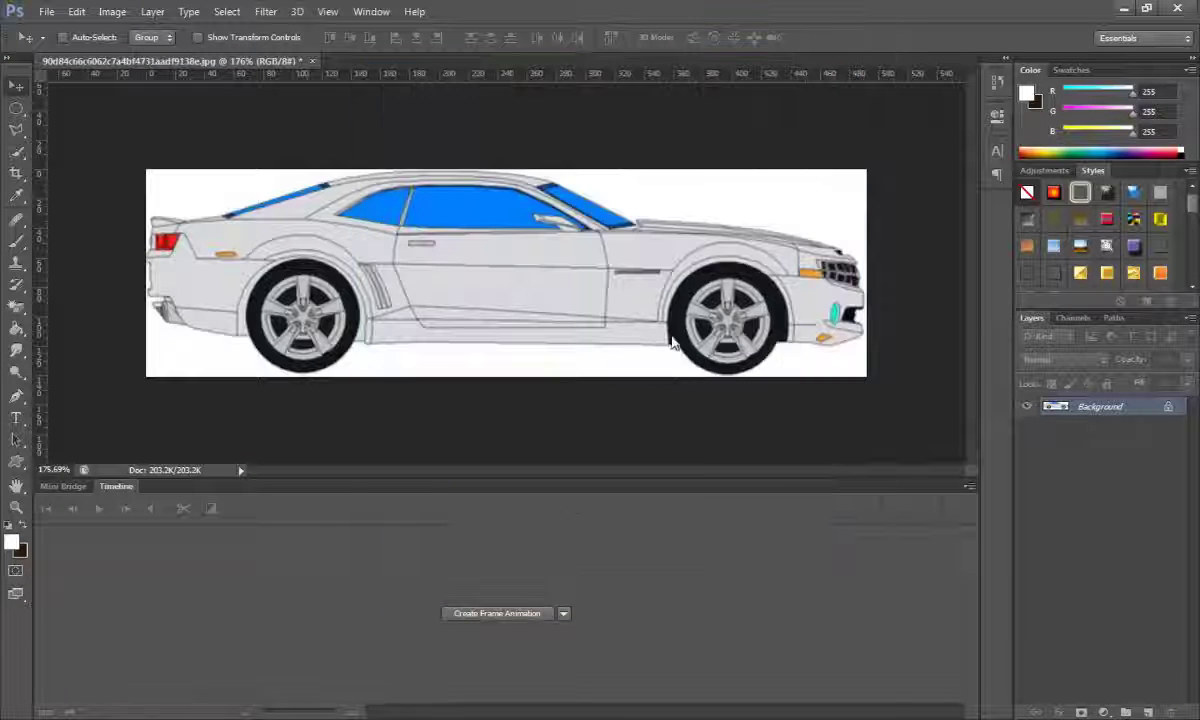
click(698, 191)
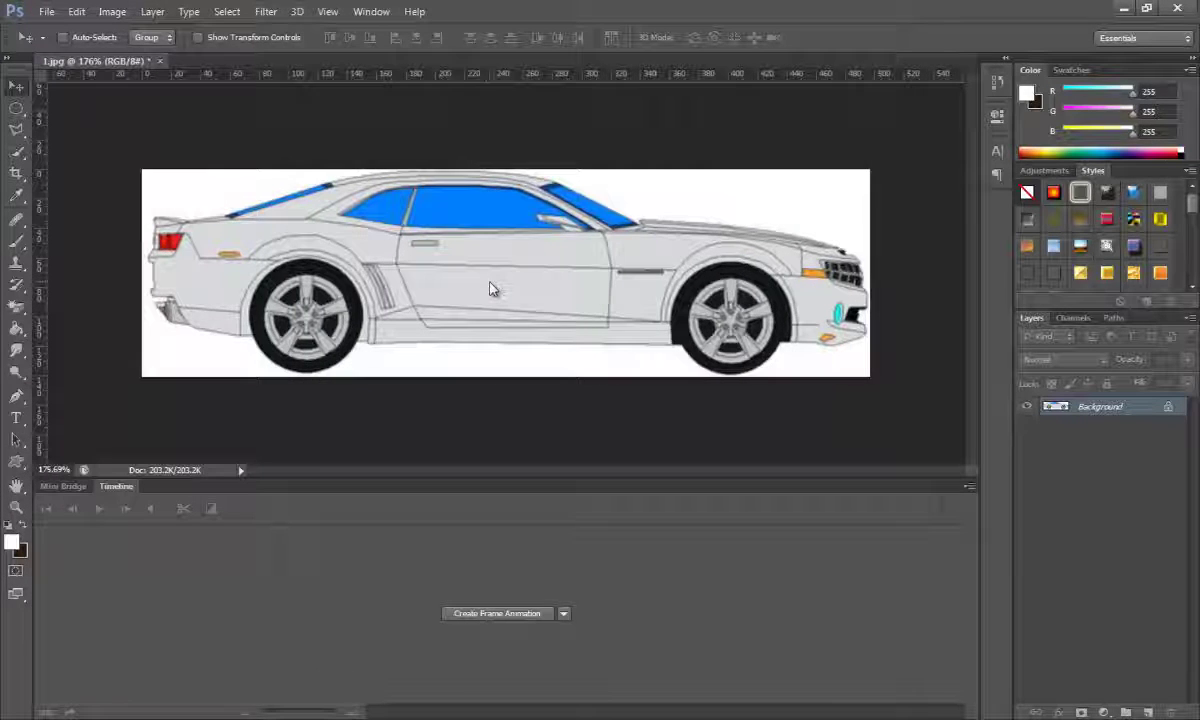
- Undo the side-view crops and crop the full blueprint tightly to the car's top view
key(alt+z)
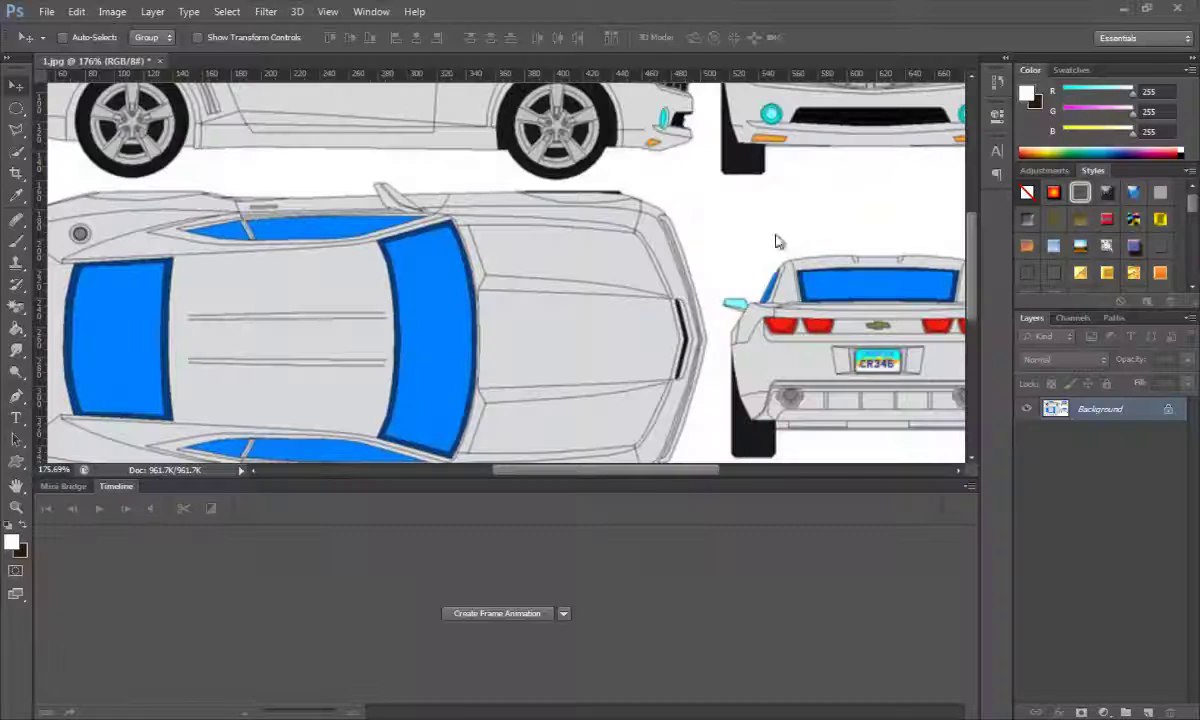
alt+scroll(536, 295, down, 5)
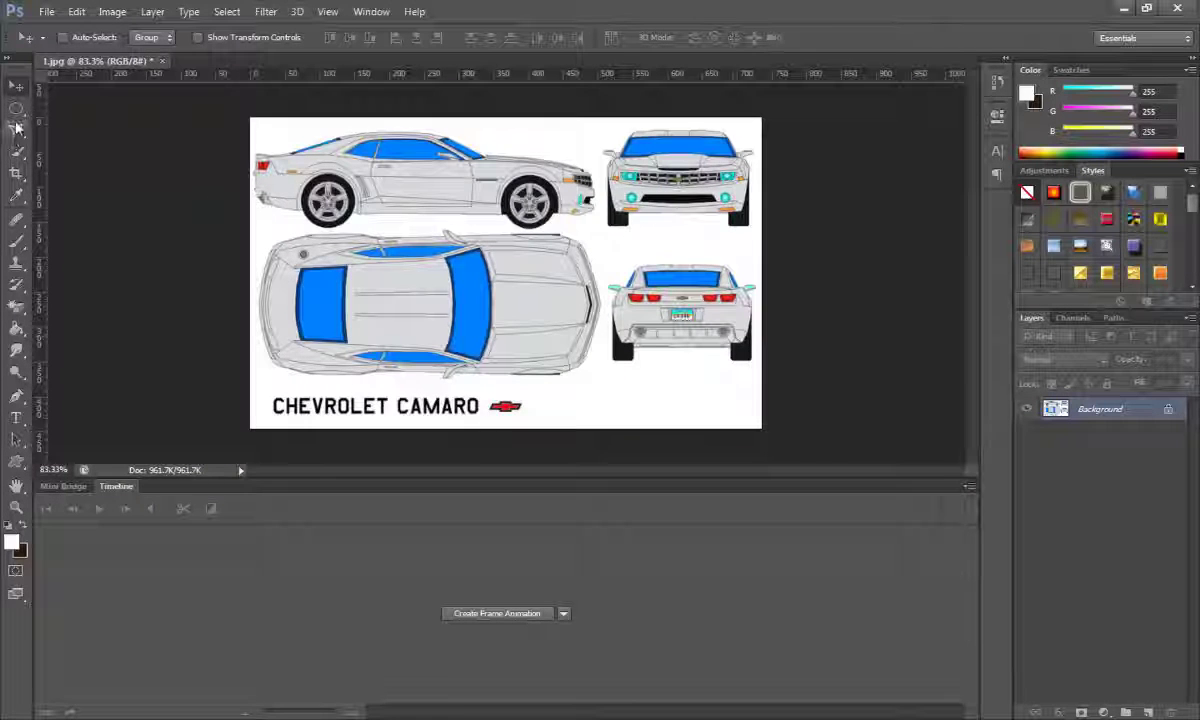
click(16, 172)
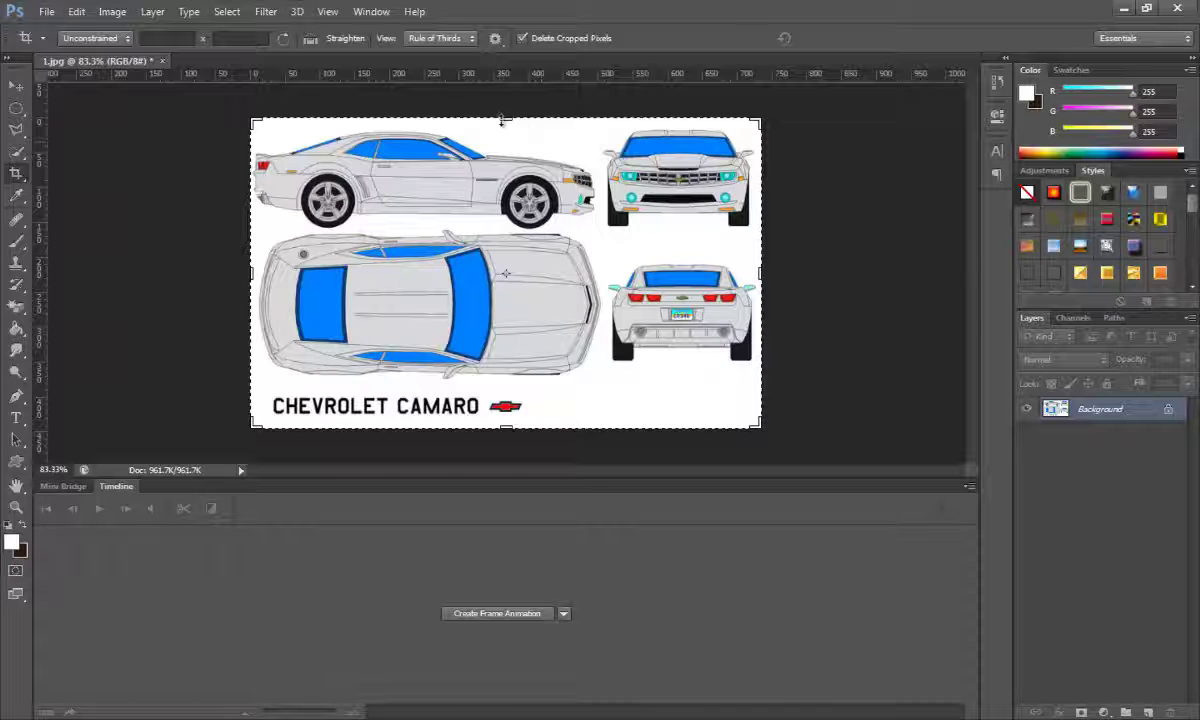
drag(504, 120, 493, 178)
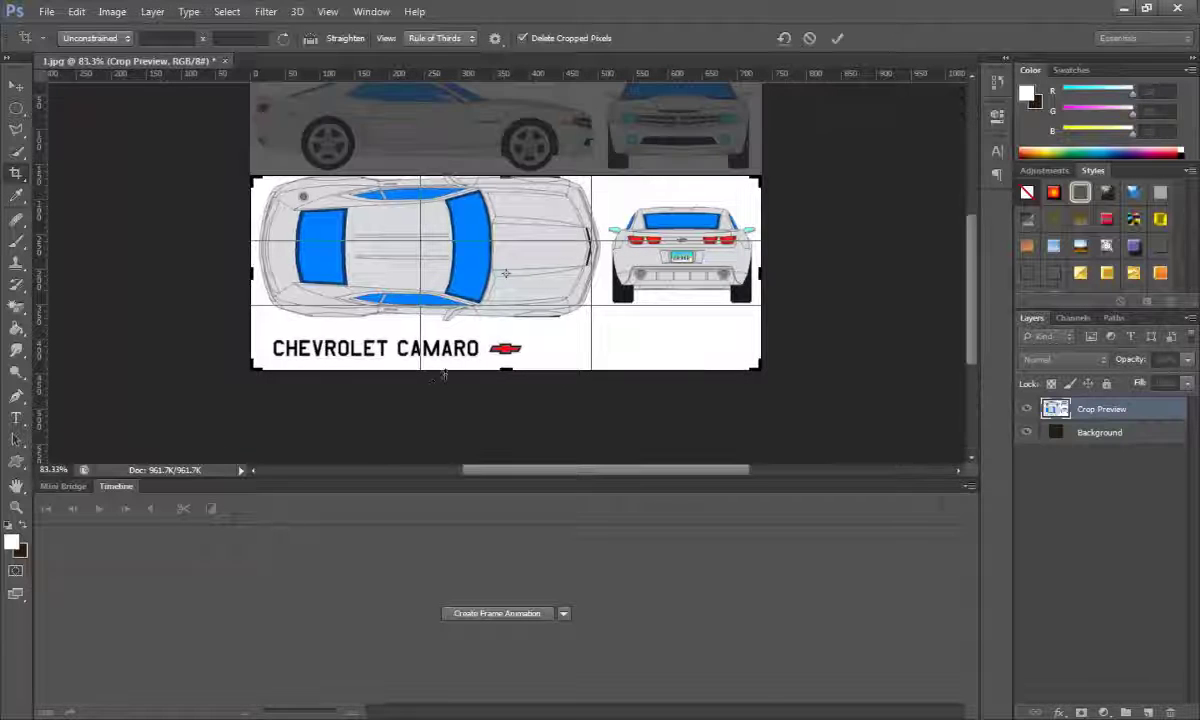
drag(505, 369, 508, 343)
drag(760, 272, 679, 272)
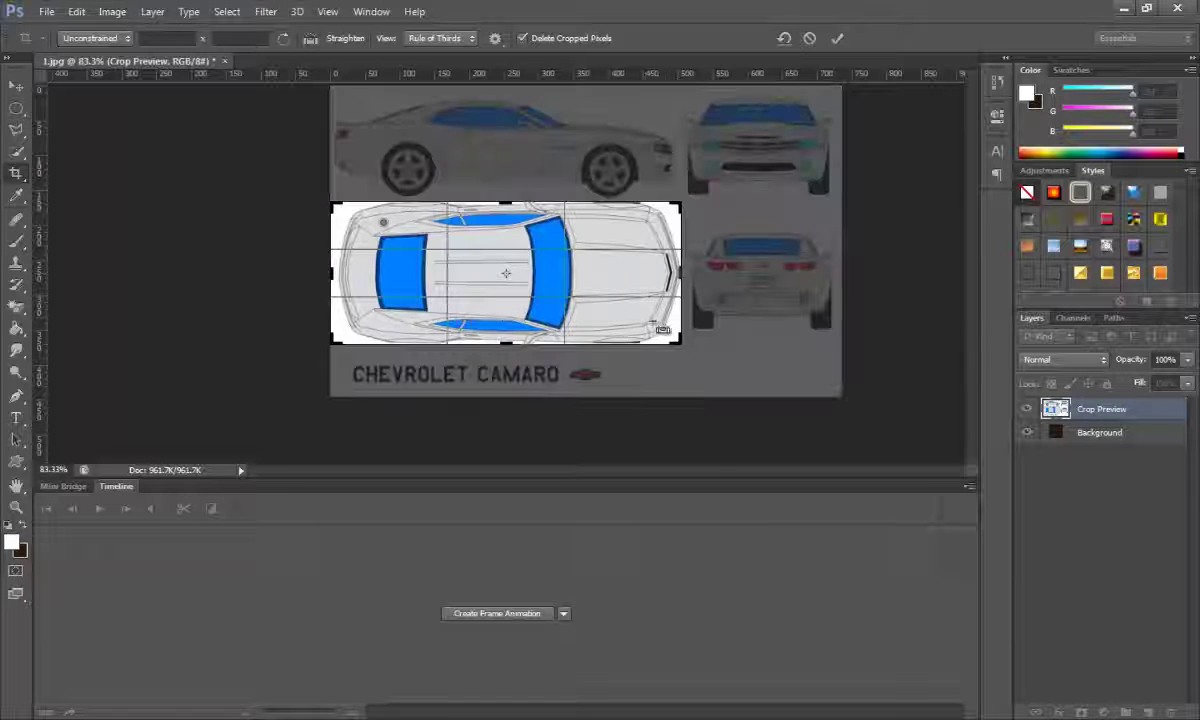
alt+scroll(407, 316, up, 3)
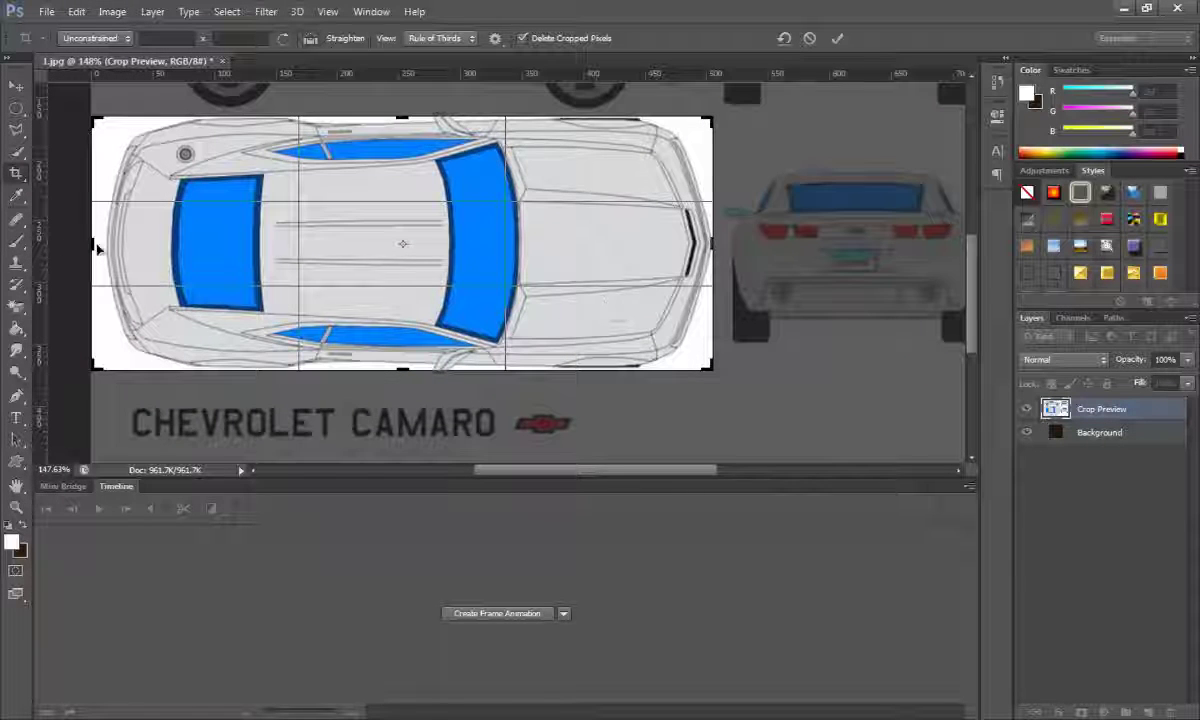
drag(97, 247, 99, 244)
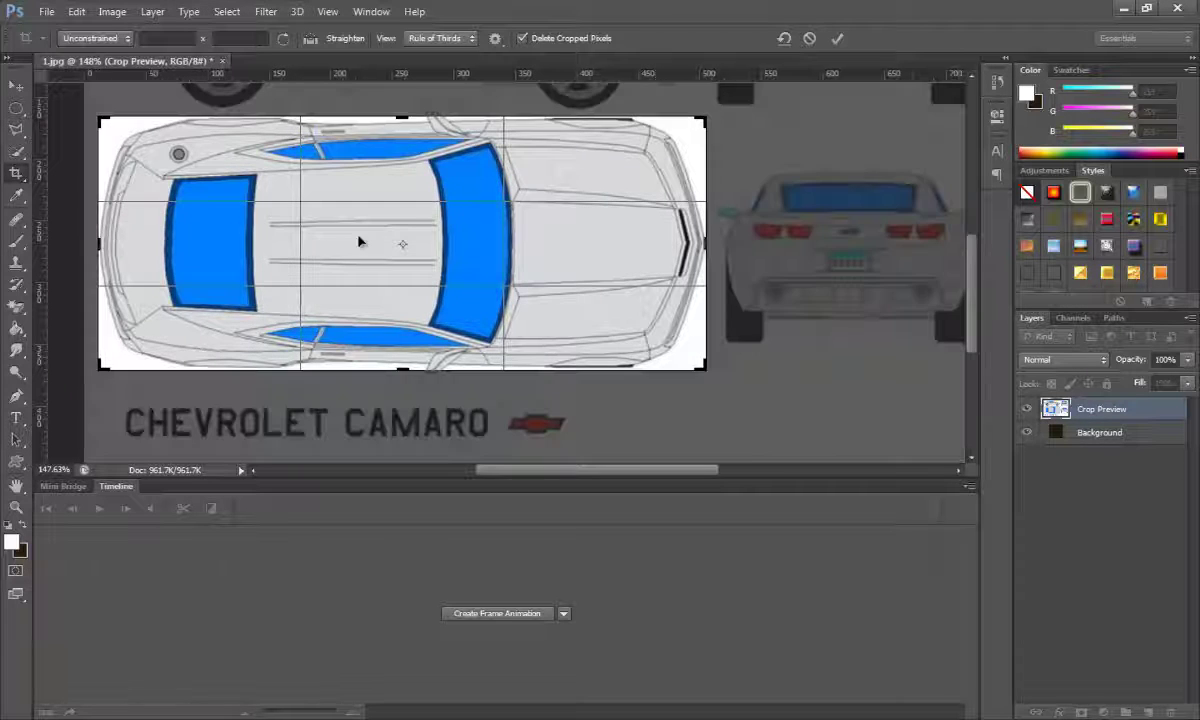
key(Return)
click(16, 86)
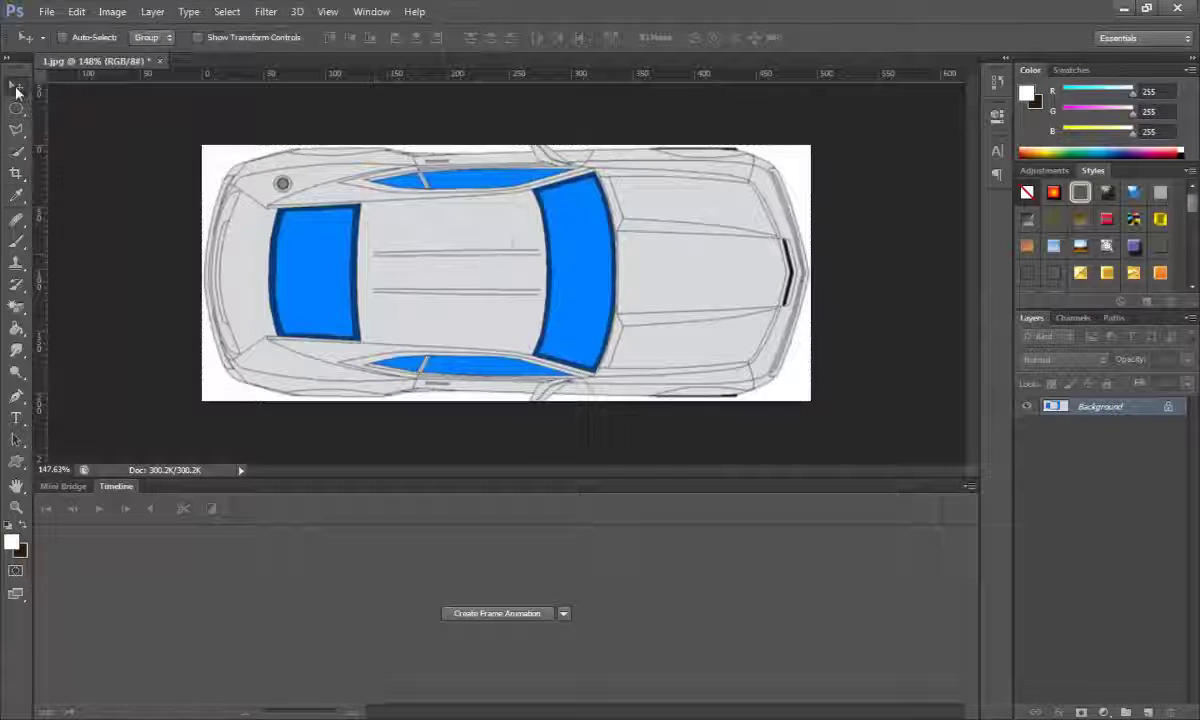
- Save the cropped top view as a JPEG named 2 in the camaro folder, accepting the JPEG options
click(46, 11)
click(66, 213)
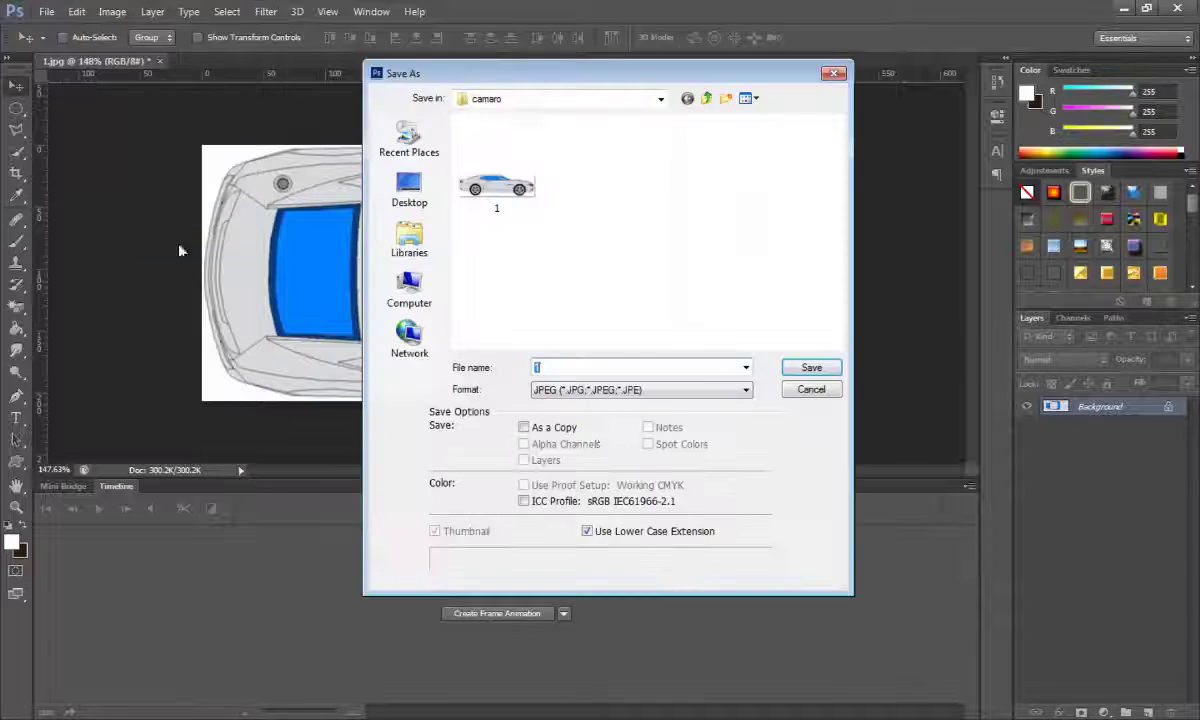
click(631, 392)
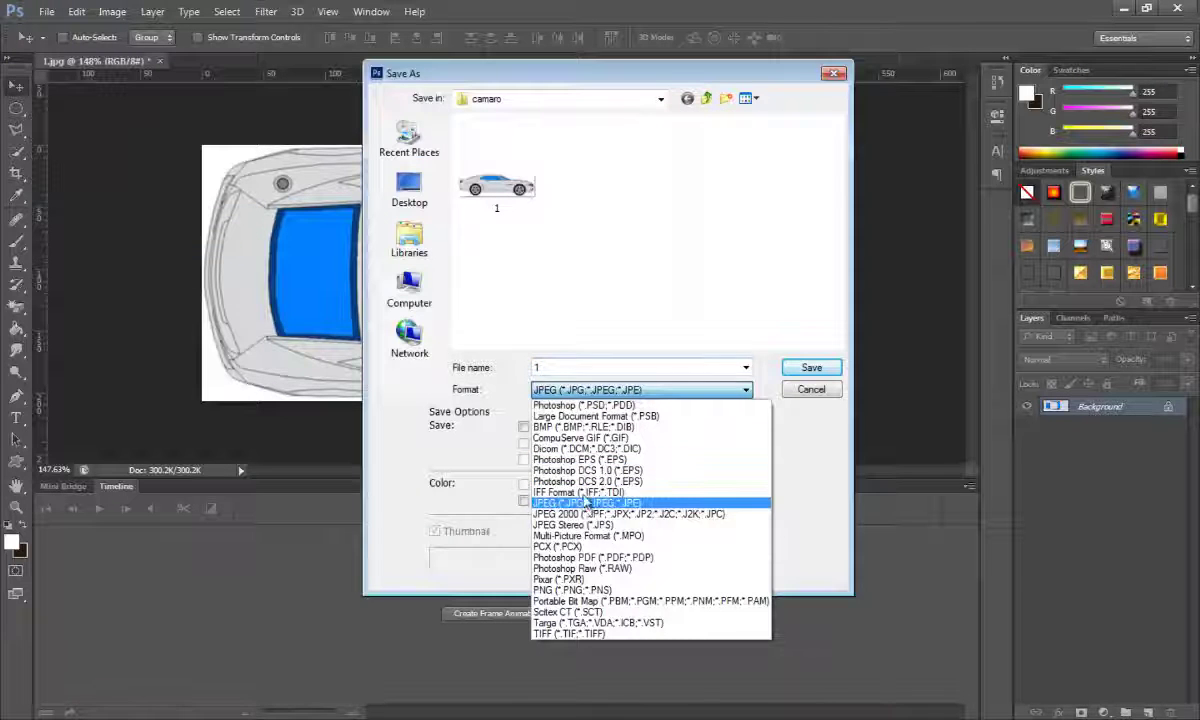
click(565, 368)
text(2)
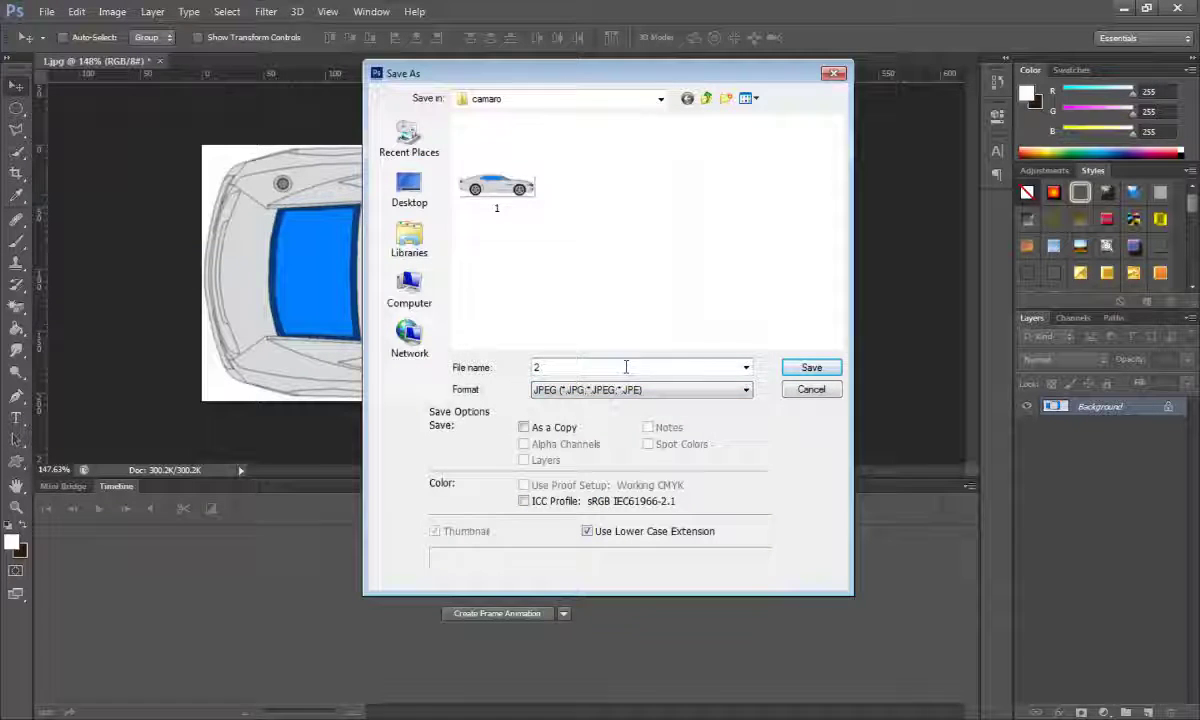
click(812, 368)
click(695, 192)
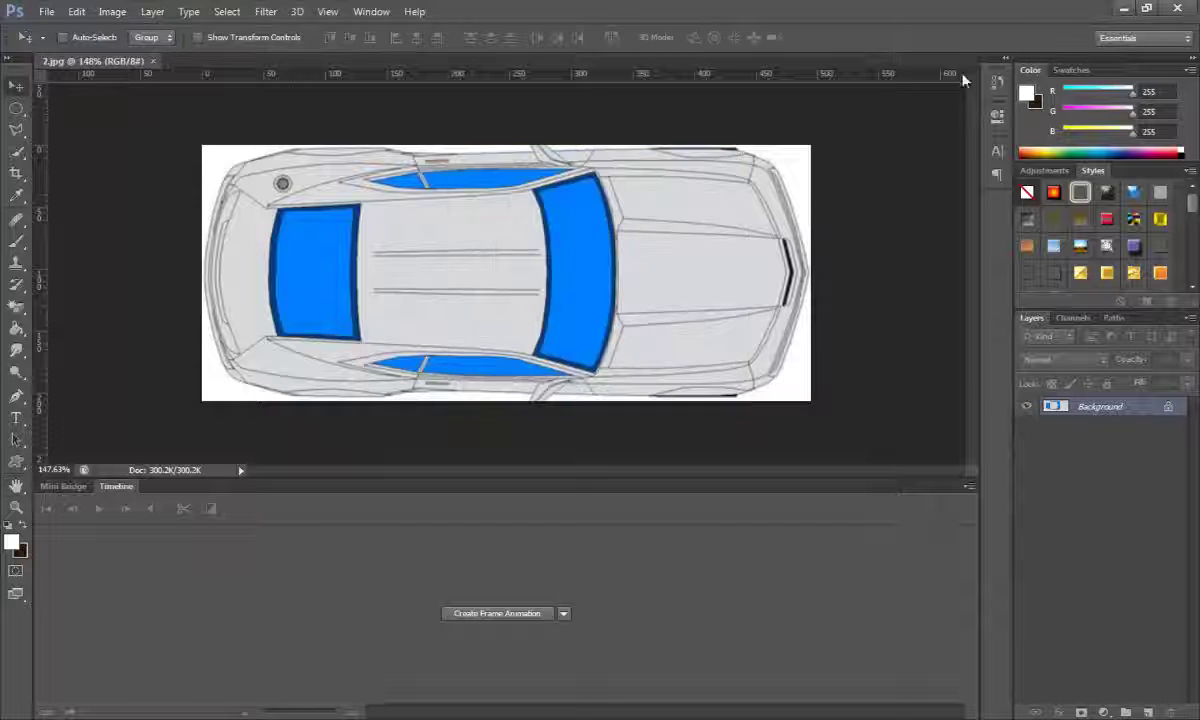
- Delete the top-view crop from the document history to restore the full blueprint
click(997, 82)
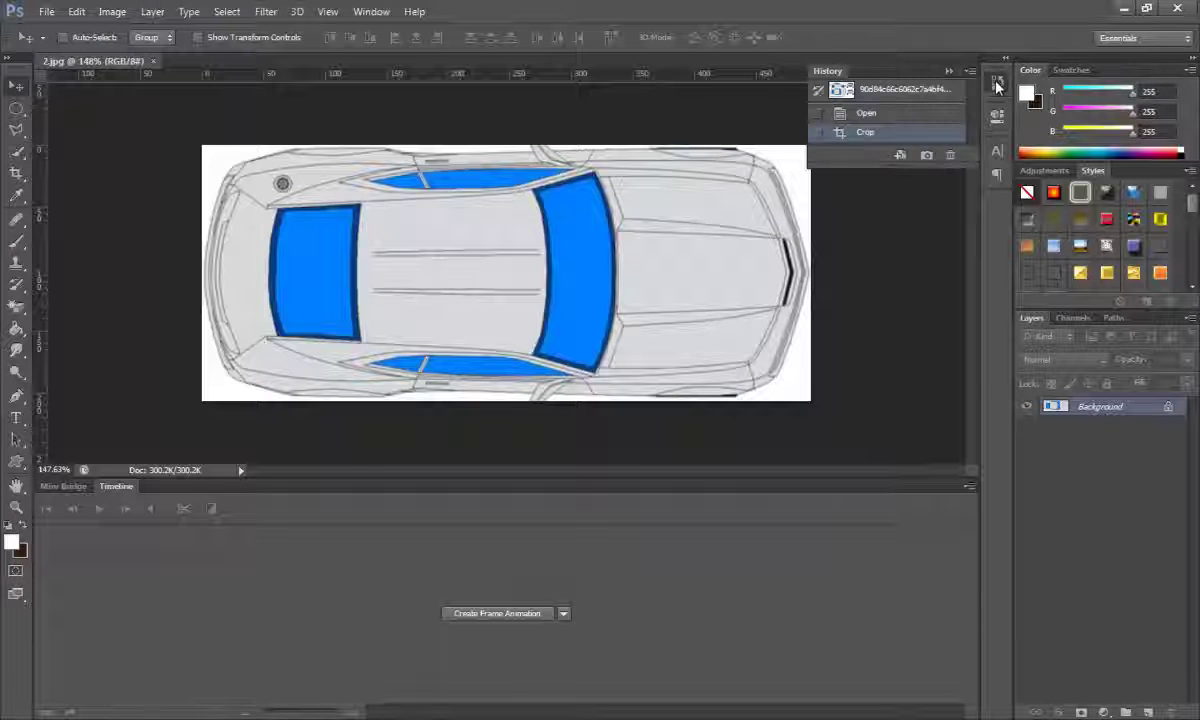
click(952, 157)
key(Return)
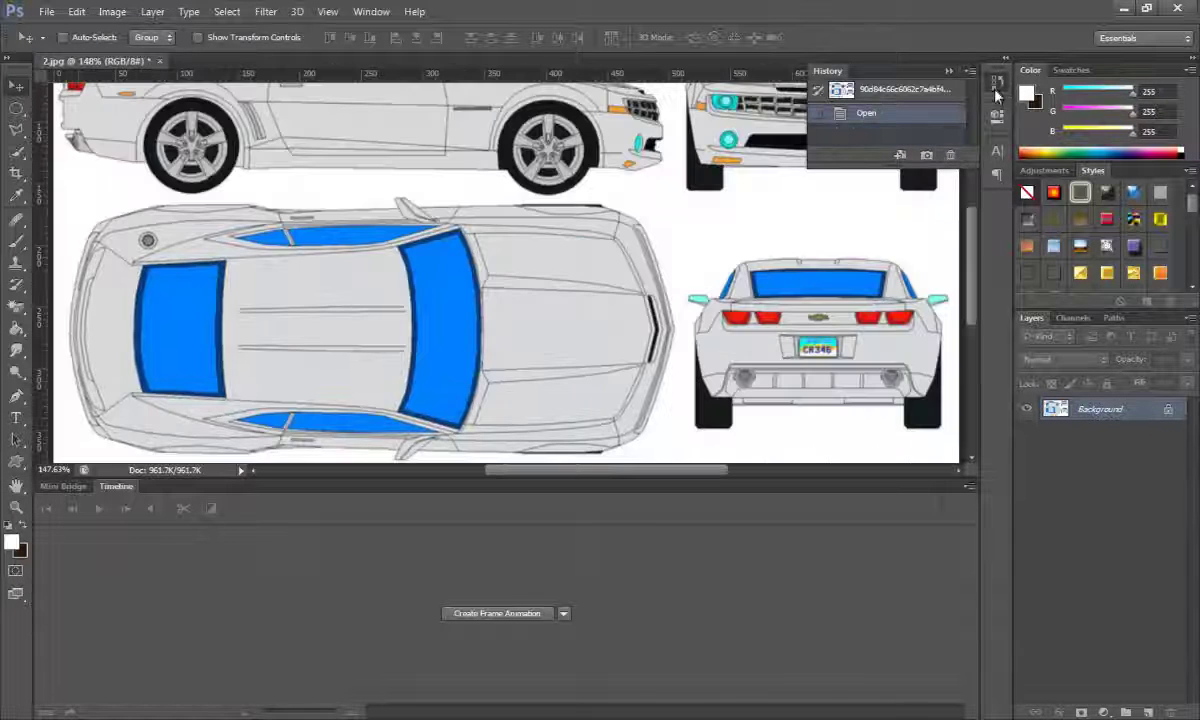
click(997, 92)
key(ctrl+0)
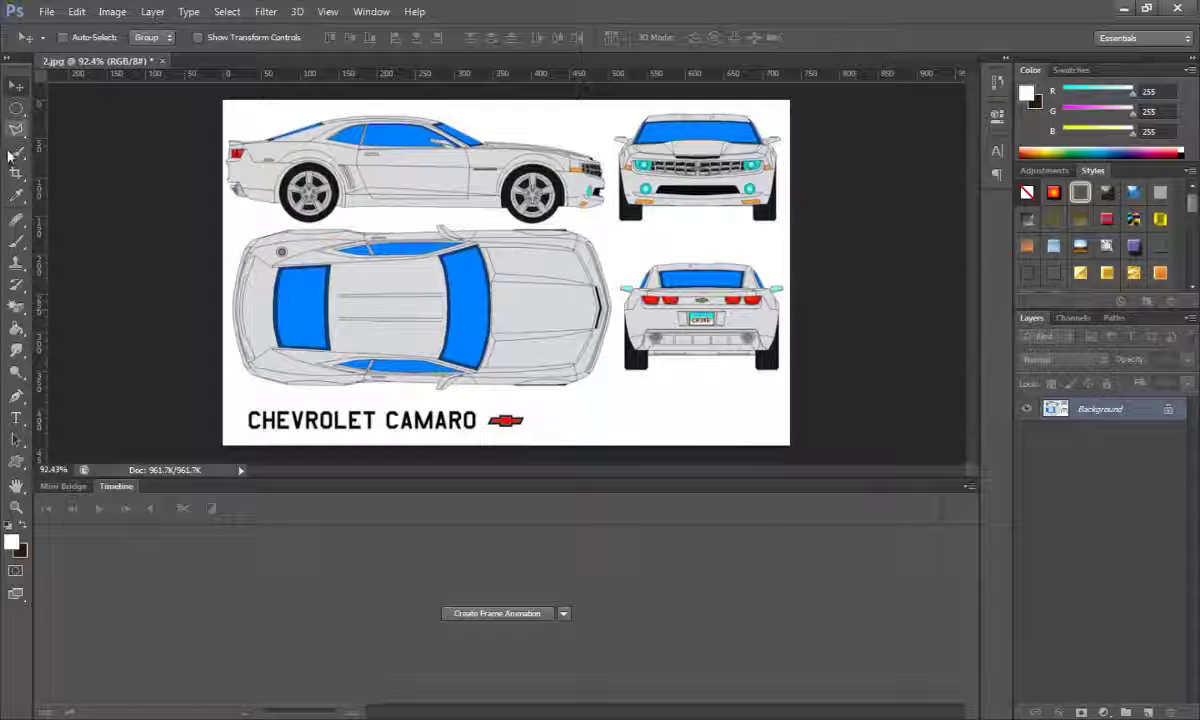
- Frame a crop roughly around the car's front view, excluding the side, top and rear views
click(16, 172)
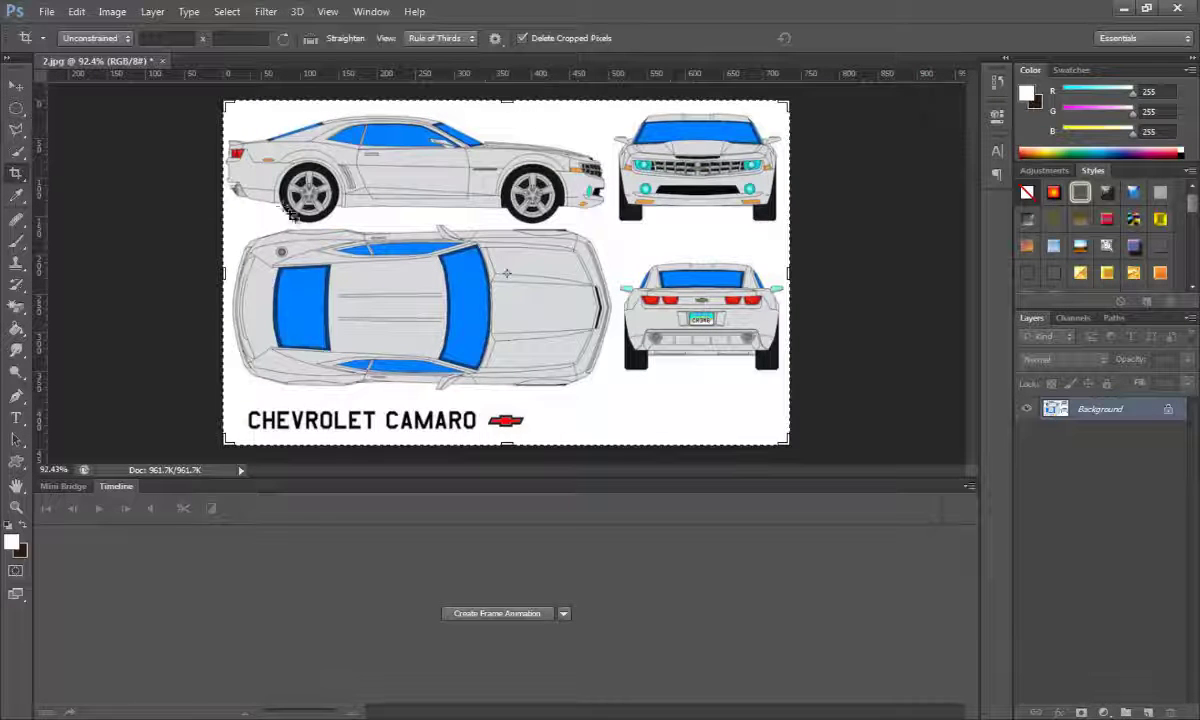
drag(225, 271, 419, 262)
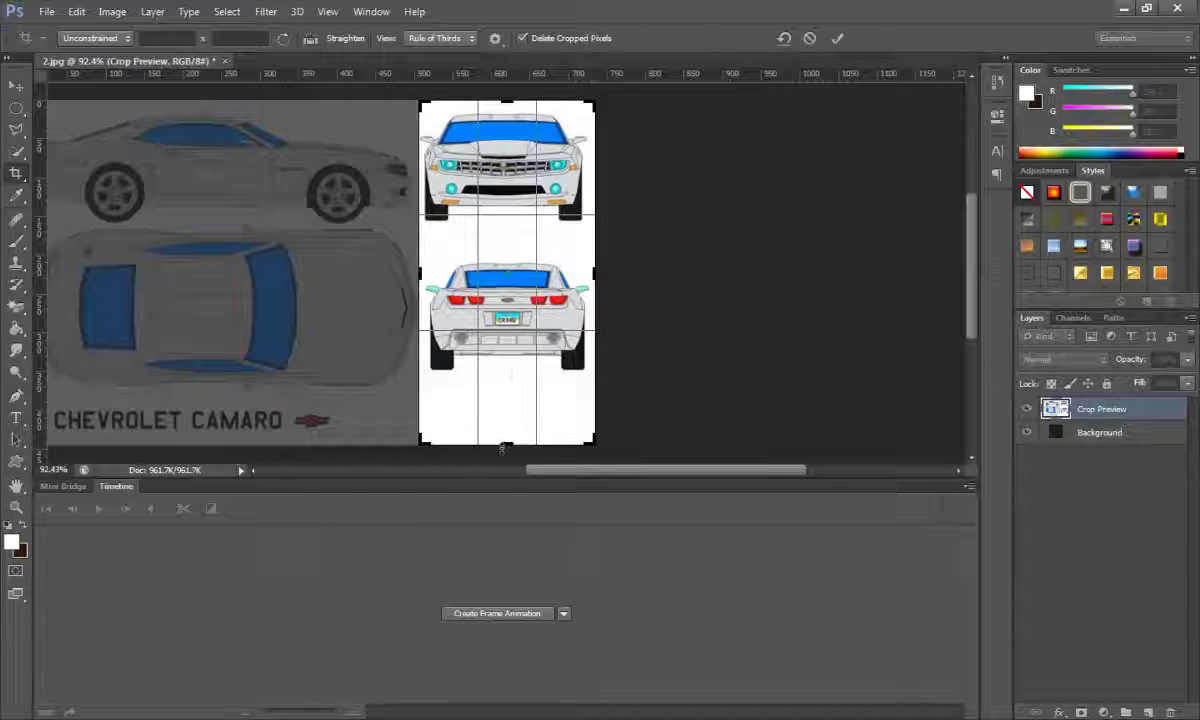
drag(503, 447, 507, 336)
drag(482, 210, 508, 218)
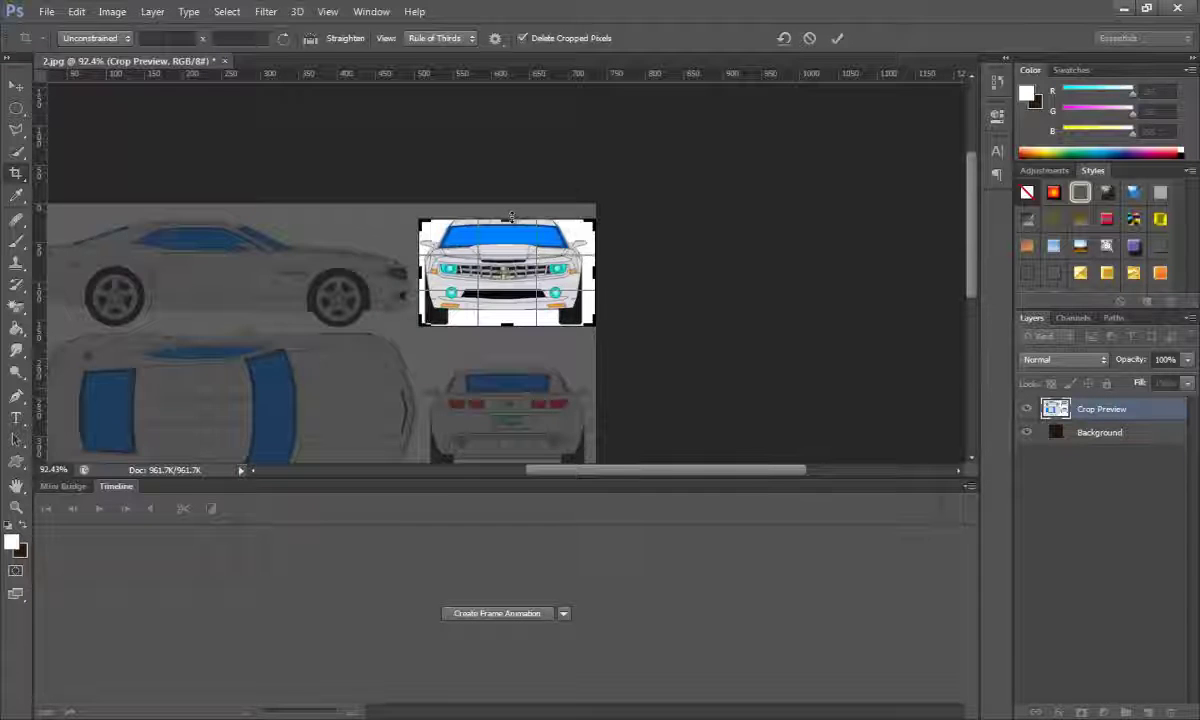
drag(511, 216, 472, 190)
- Tighten the crop frame to the front view's mirrors and tyres and apply the crop
alt+scroll(520, 253, up, 2)
alt+scroll(540, 234, up, 3)
drag(728, 288, 714, 286)
drag(713, 287, 713, 288)
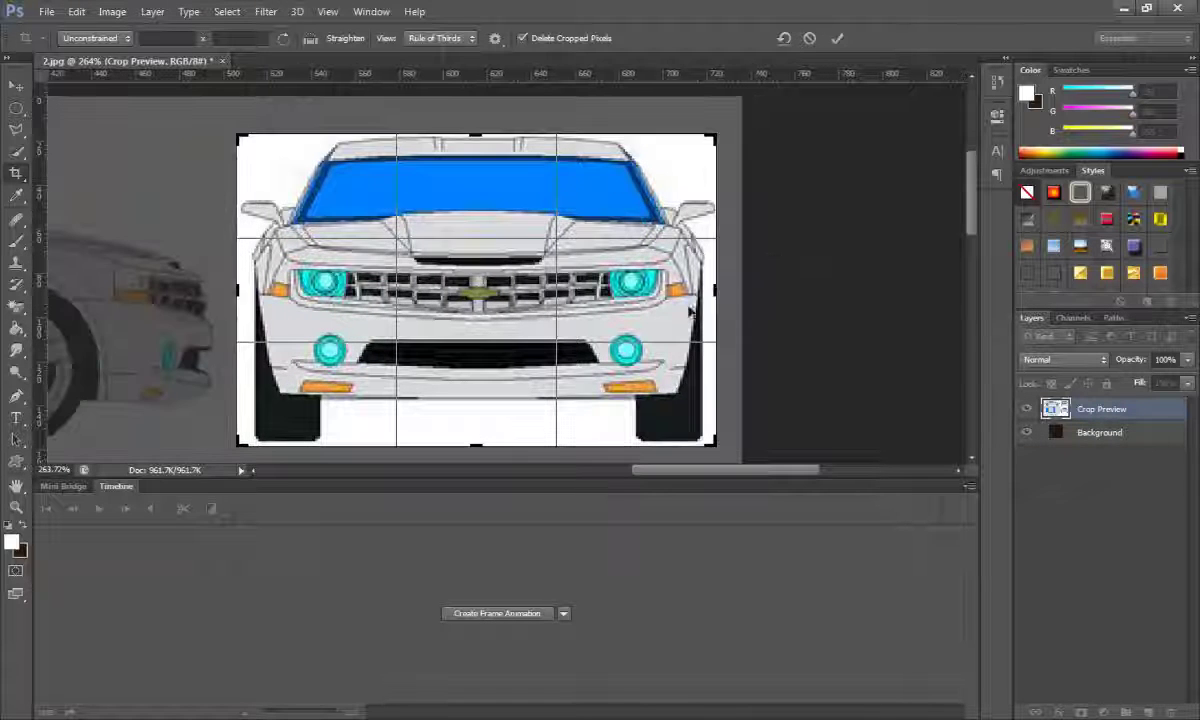
drag(238, 291, 241, 289)
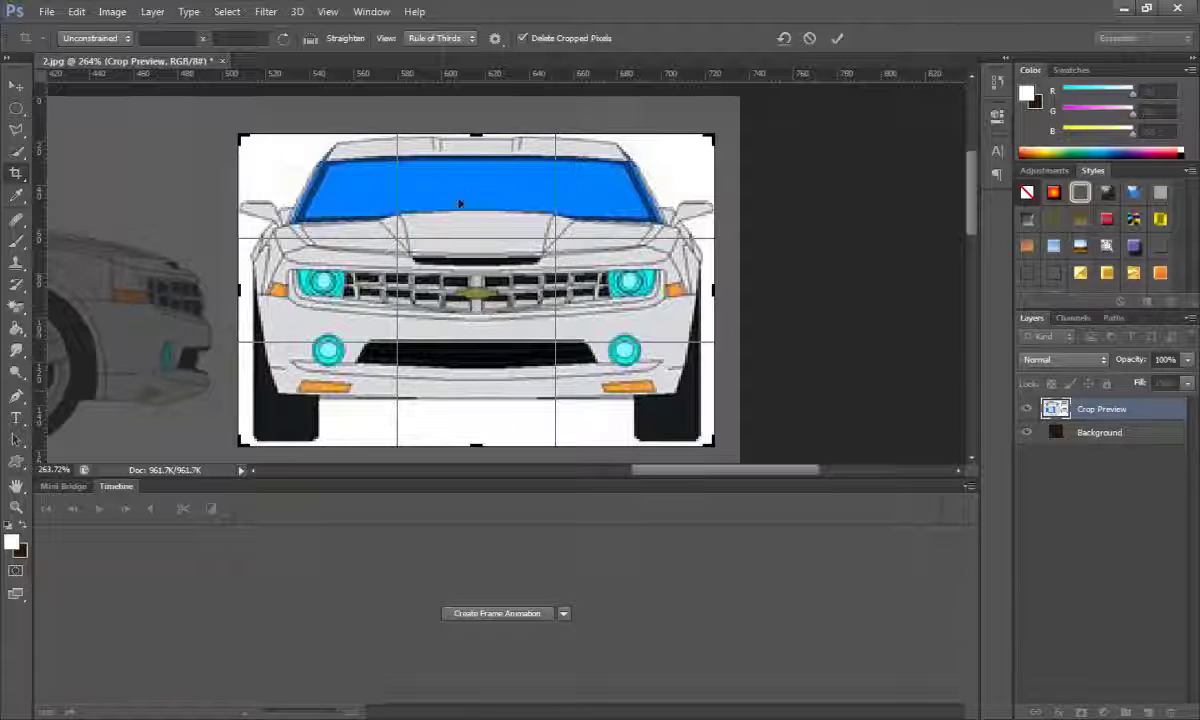
alt+scroll(459, 204, down, 1)
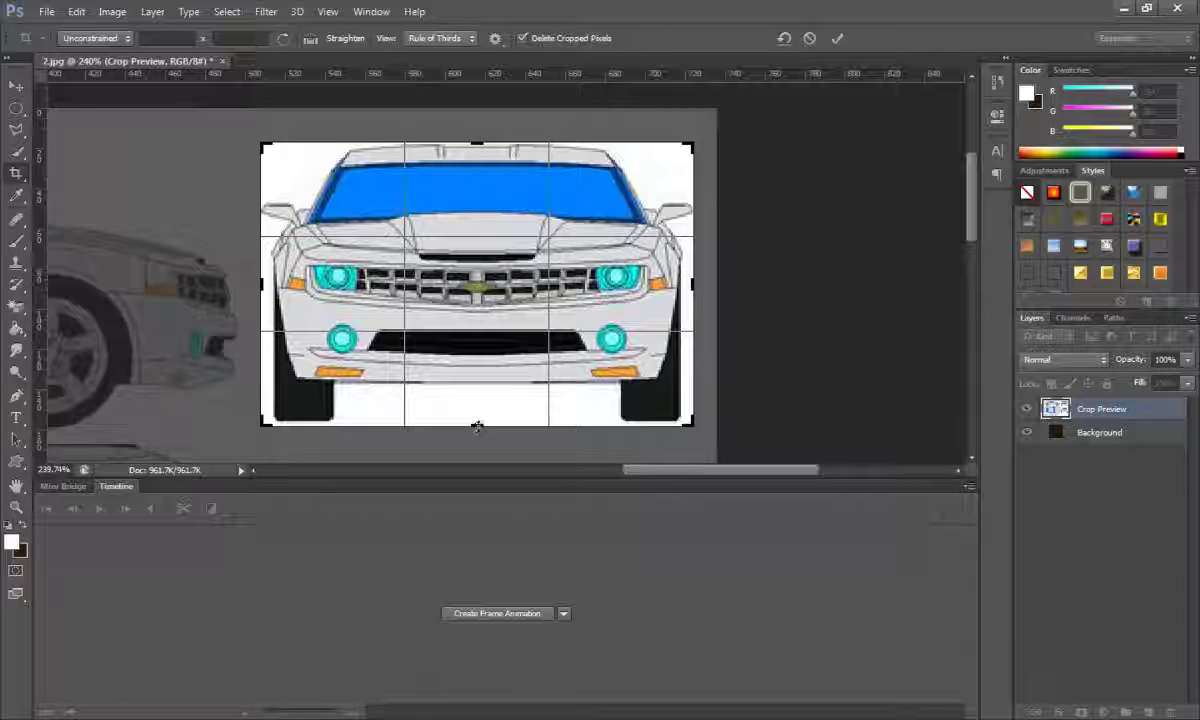
drag(477, 427, 481, 424)
key(Return)
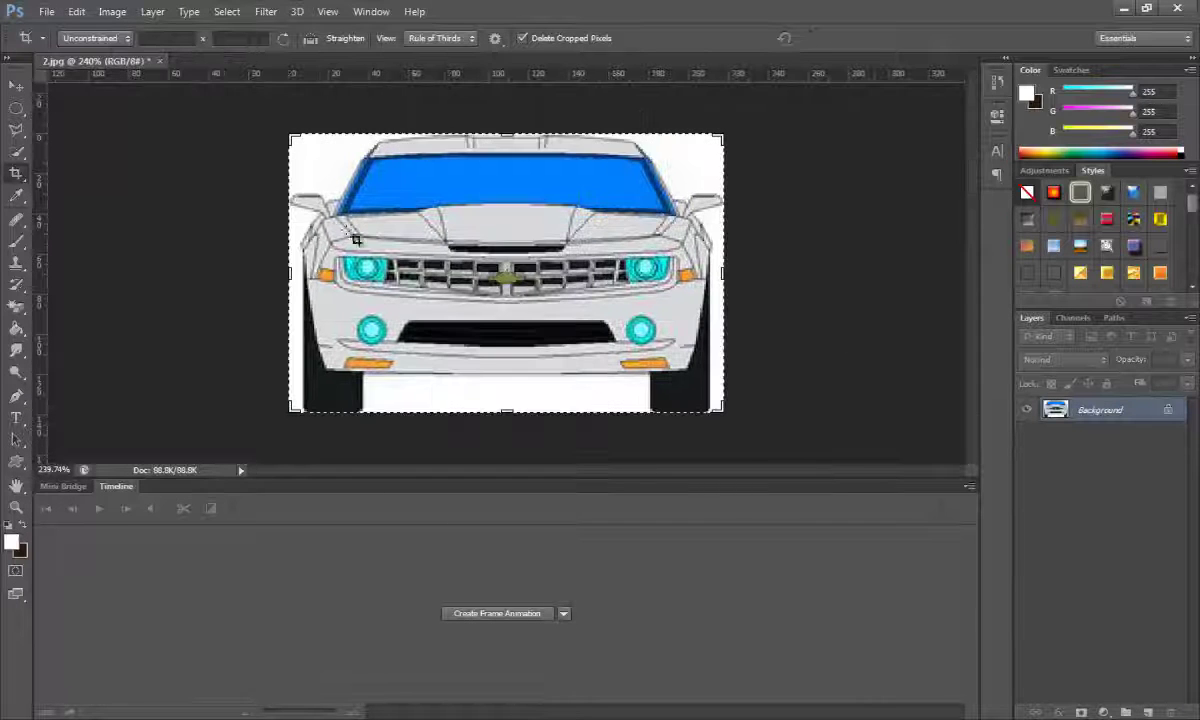
- Save the cropped front view as a JPEG named 3 in the camaro folder, accepting the JPEG options
click(9, 86)
click(46, 11)
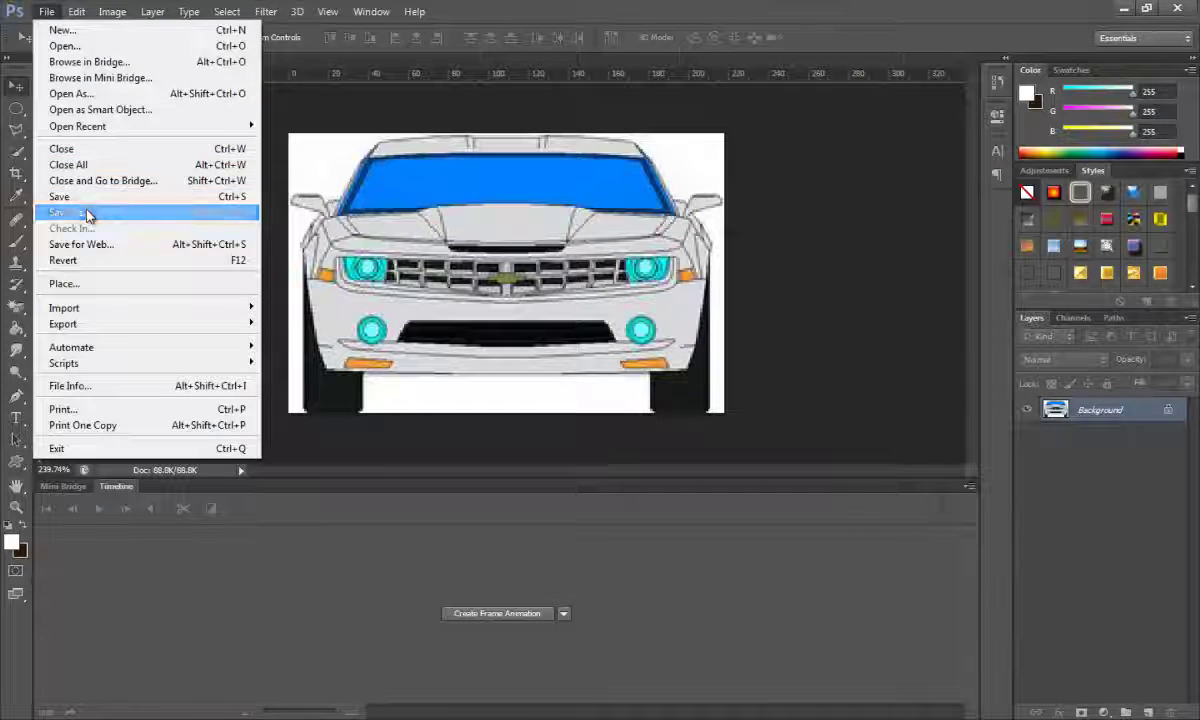
click(87, 213)
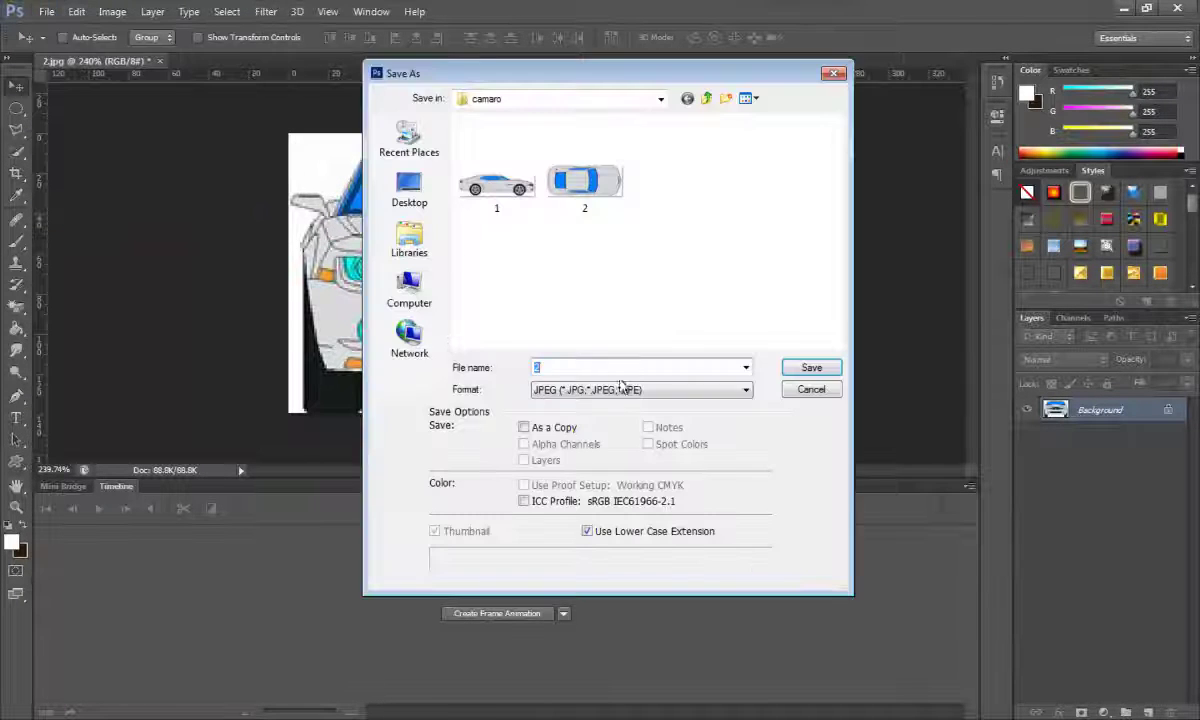
text(3)
click(809, 368)
click(699, 190)
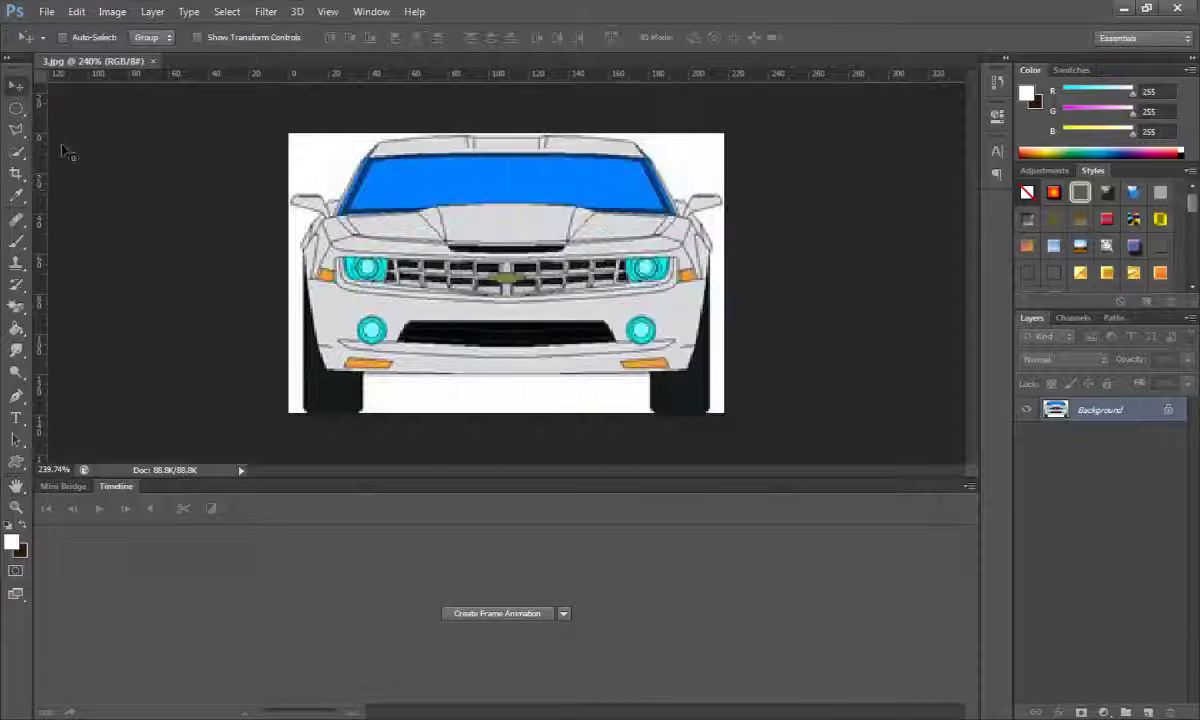
- Remove the front-view crop from the document history to bring back the whole blueprint
click(996, 81)
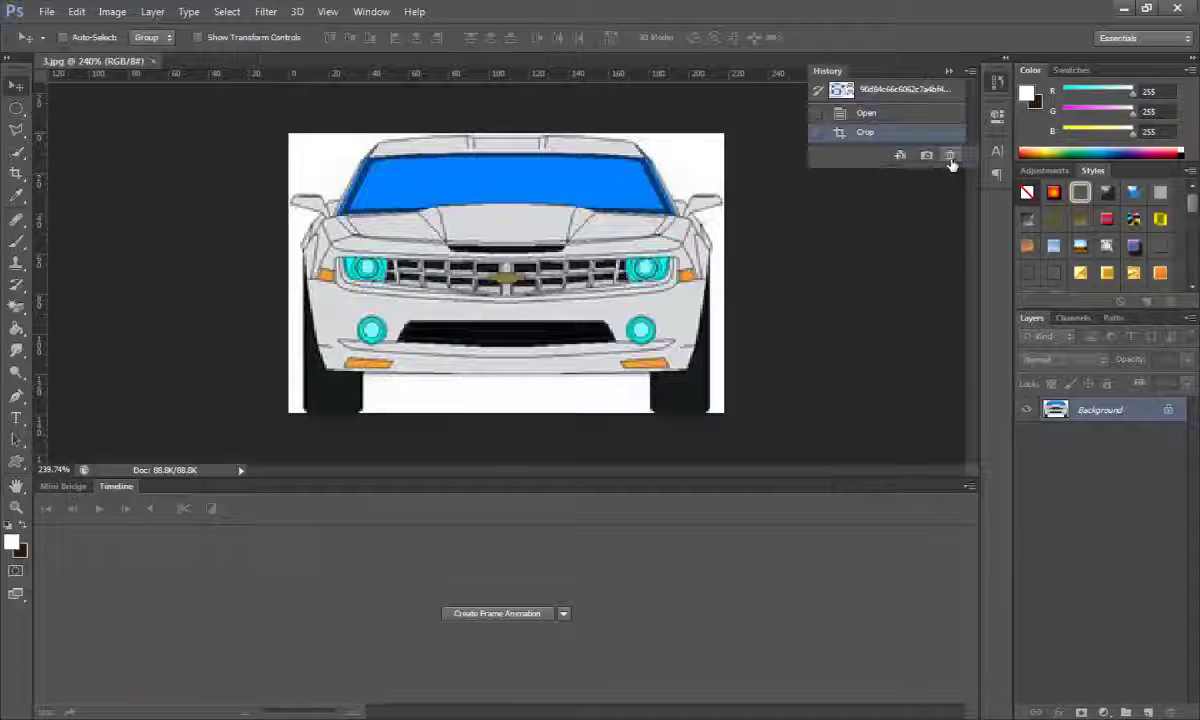
click(950, 156)
key(Return)
click(996, 88)
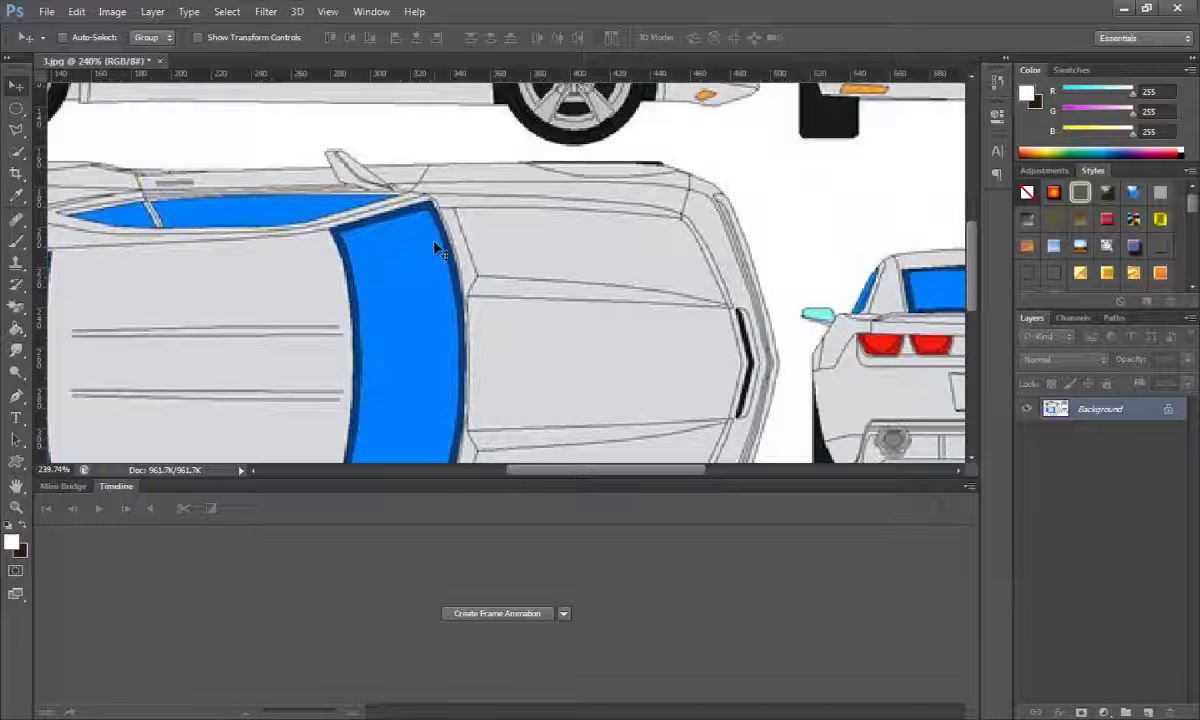
key(ctrl+0)
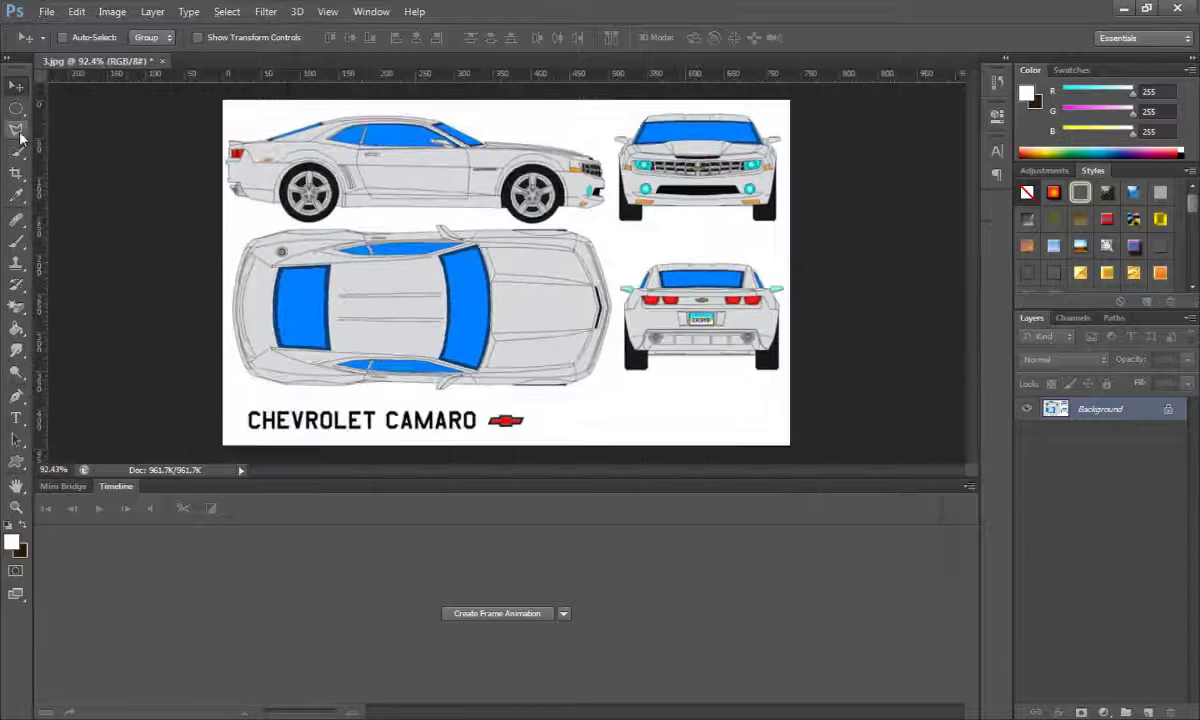
- Set the crop frame's sides and upper edge around the car's rear view
click(16, 173)
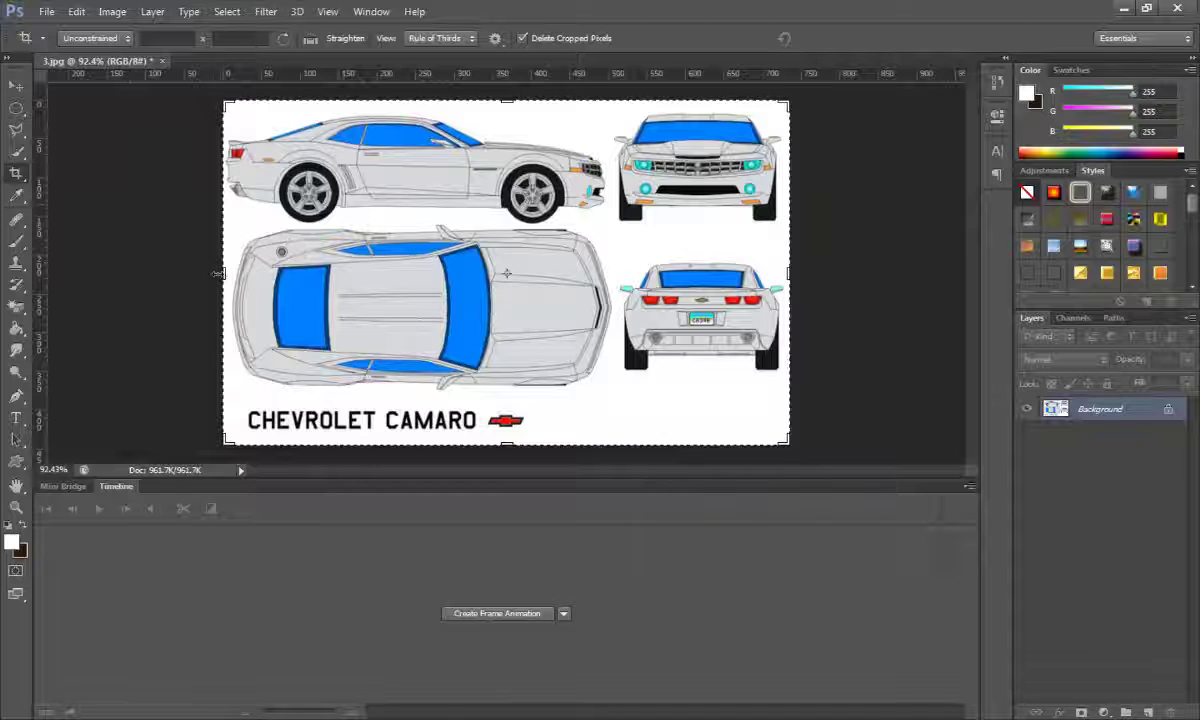
drag(224, 272, 421, 278)
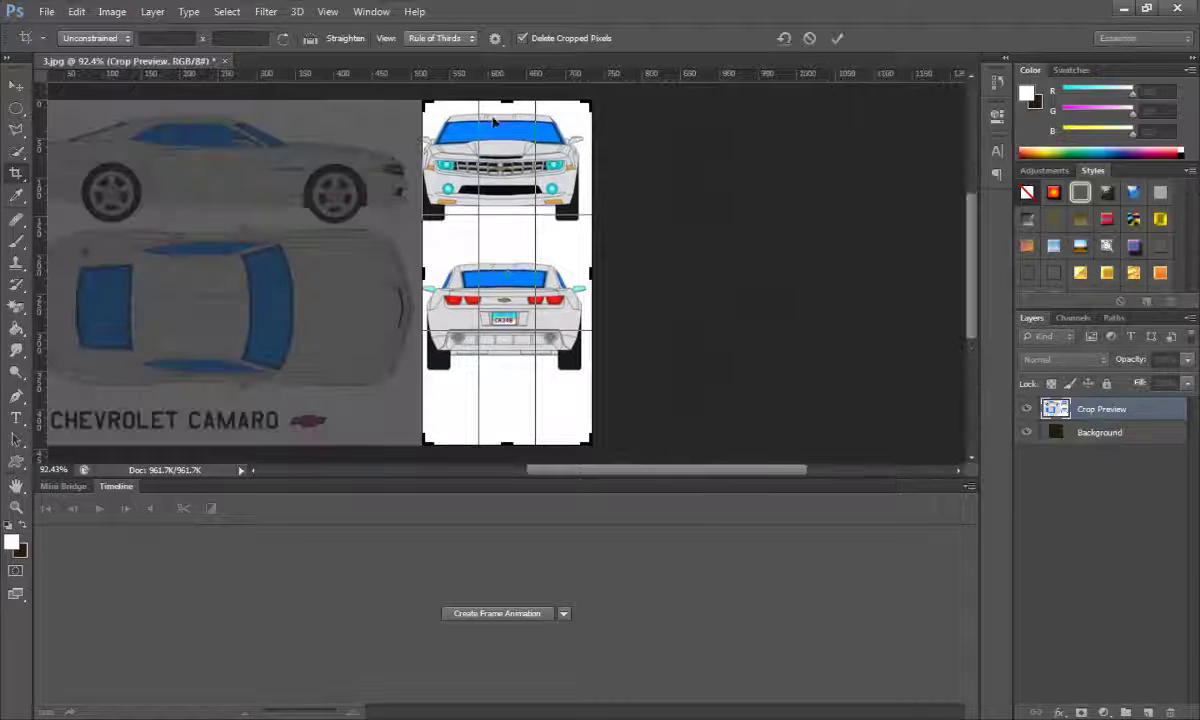
drag(509, 102, 494, 182)
drag(592, 266, 608, 300)
- Bring the crop frame's lower edge up to the rear view's tyres and apply the crop
alt+scroll(590, 263, up, 5)
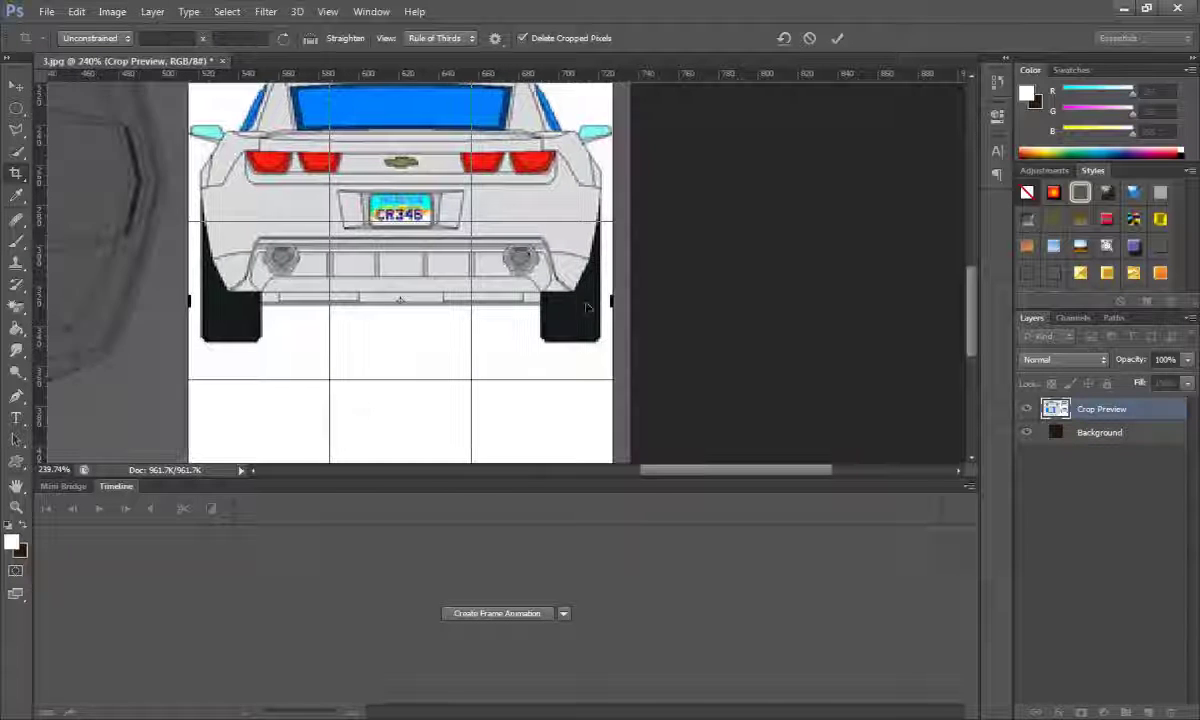
scroll(376, 397, down, 2)
scroll(376, 397, down, 2)
drag(399, 418, 401, 318)
alt+scroll(402, 372, down, 5)
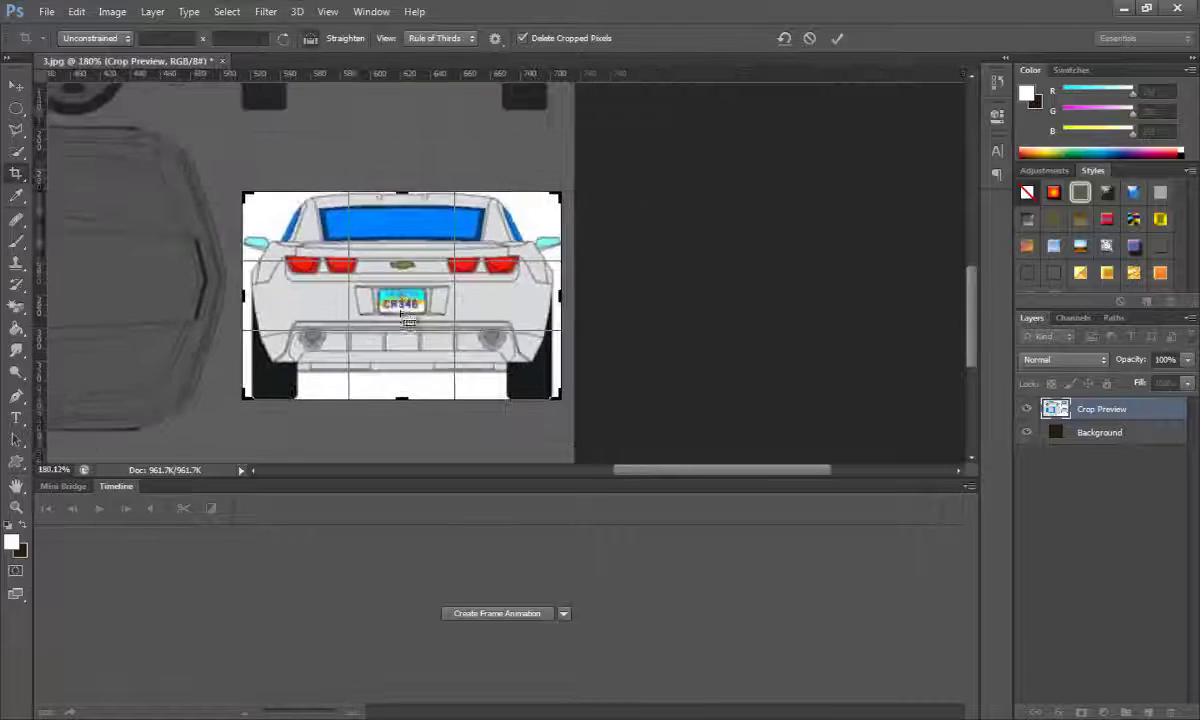
key(Return)
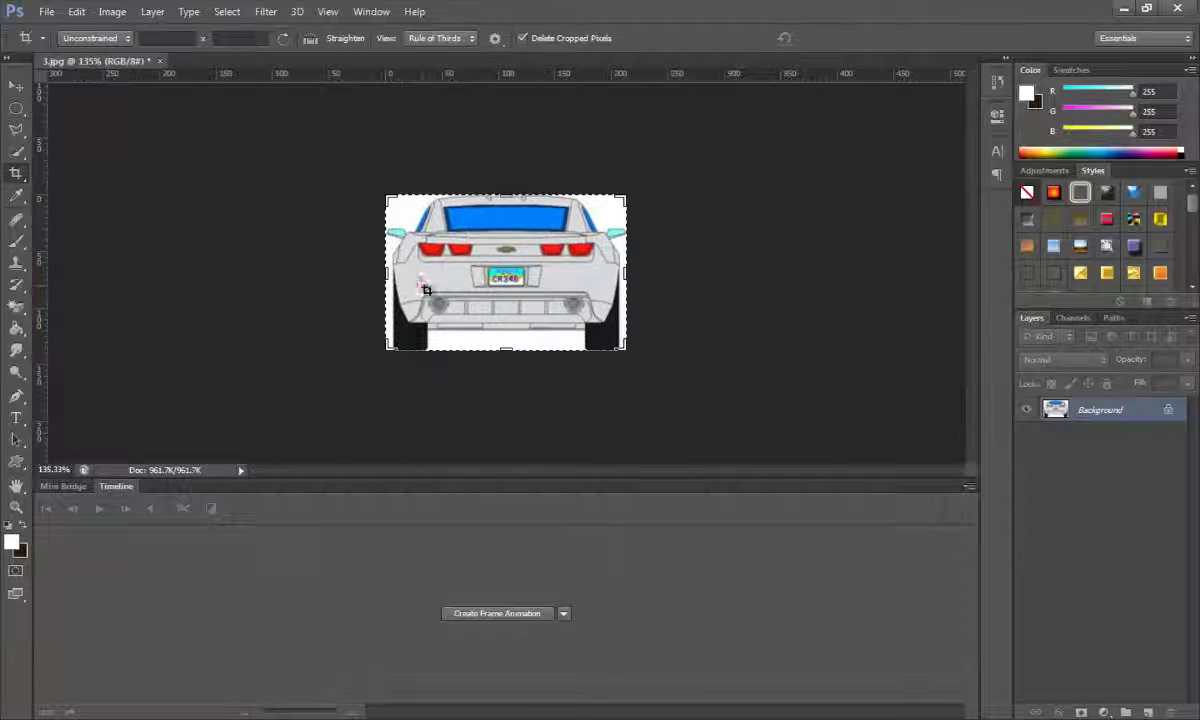
- Save the cropped rear view as a JPEG named 4 in the camaro folder, accepting the JPEG options
click(47, 14)
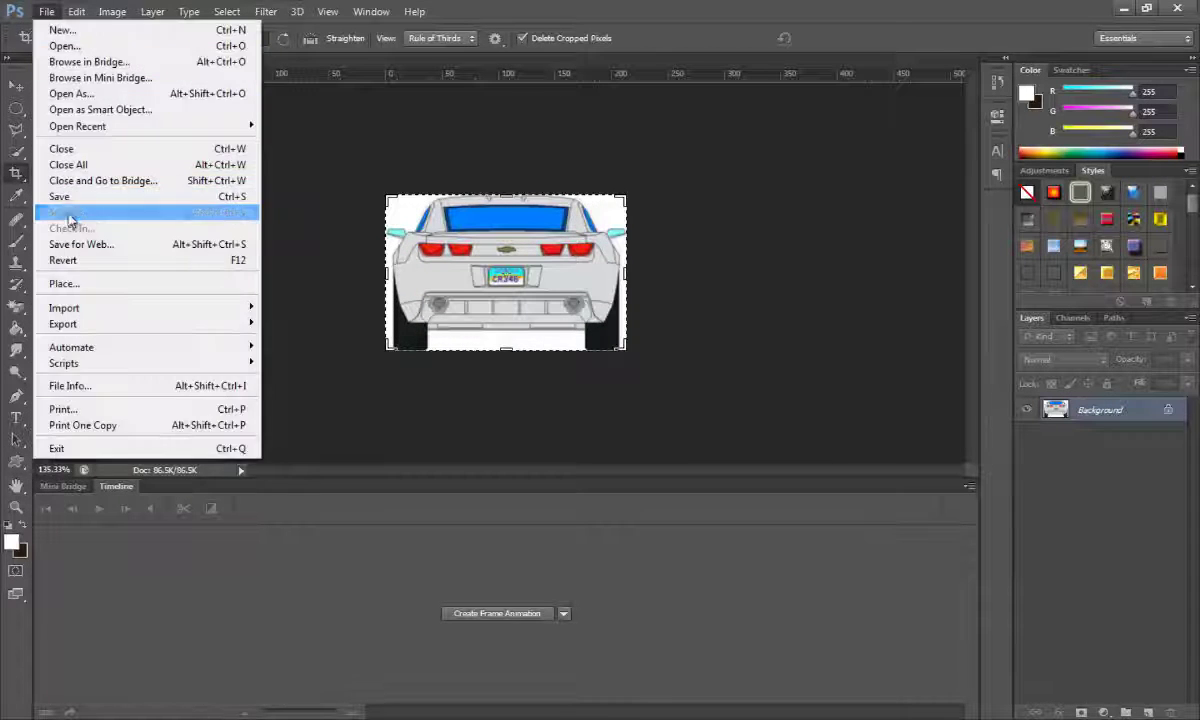
click(73, 214)
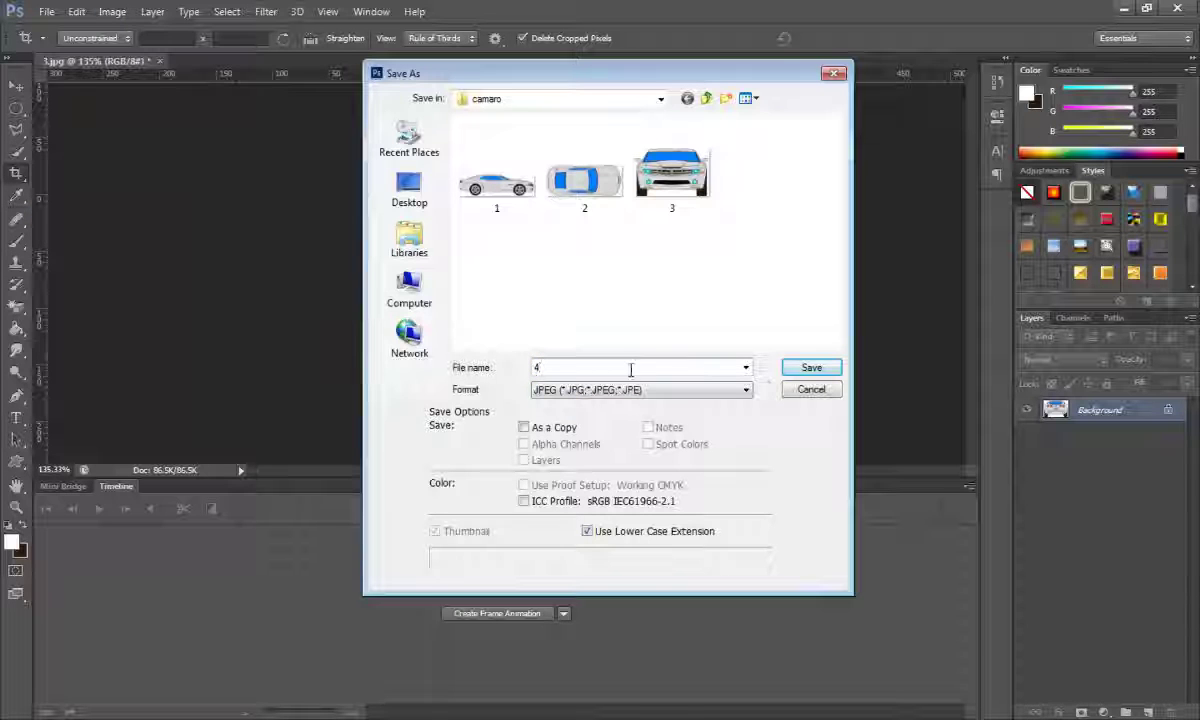
click(810, 369)
click(722, 188)
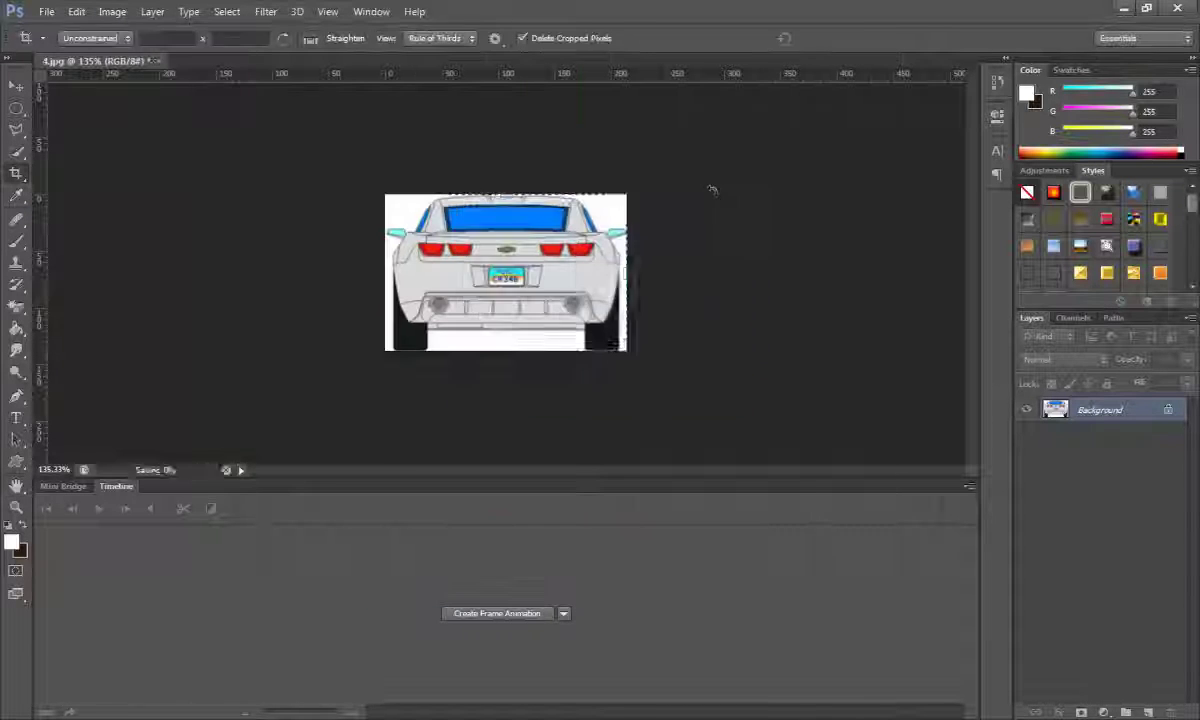
click(17, 86)
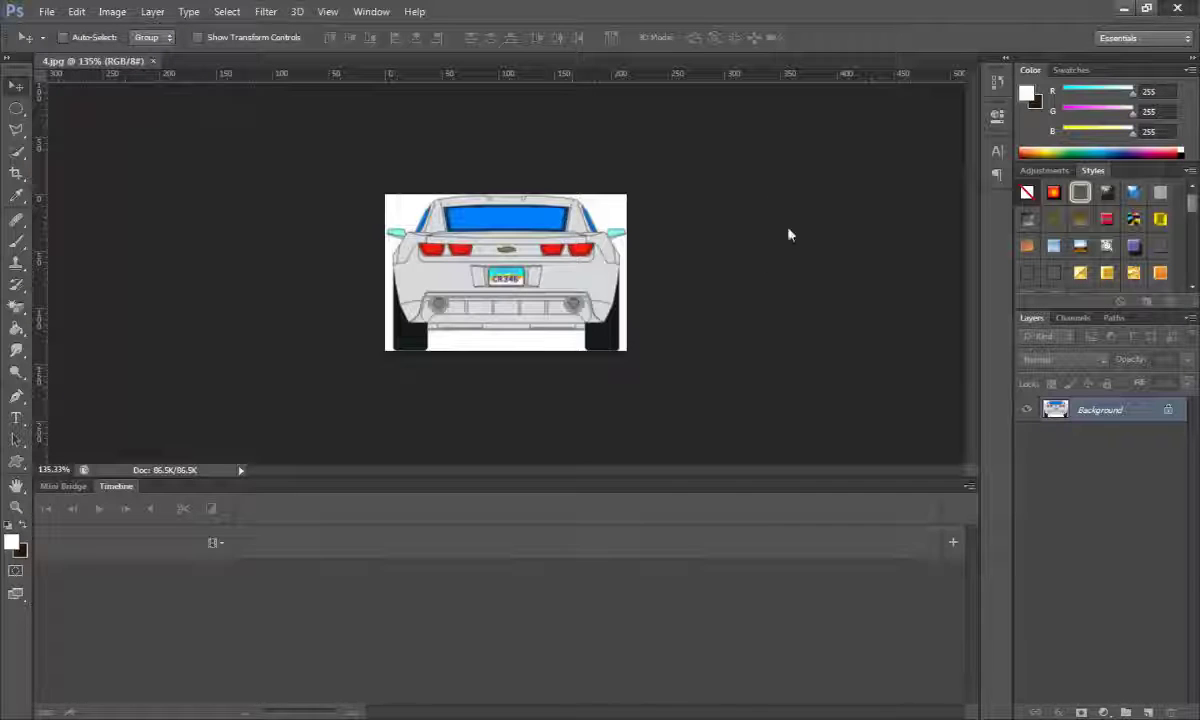
- Switch to the camaro folder in the file explorer and check the saved images 1, 2, 3 and 4
key(alt+Tab)
key(alt+Tab)
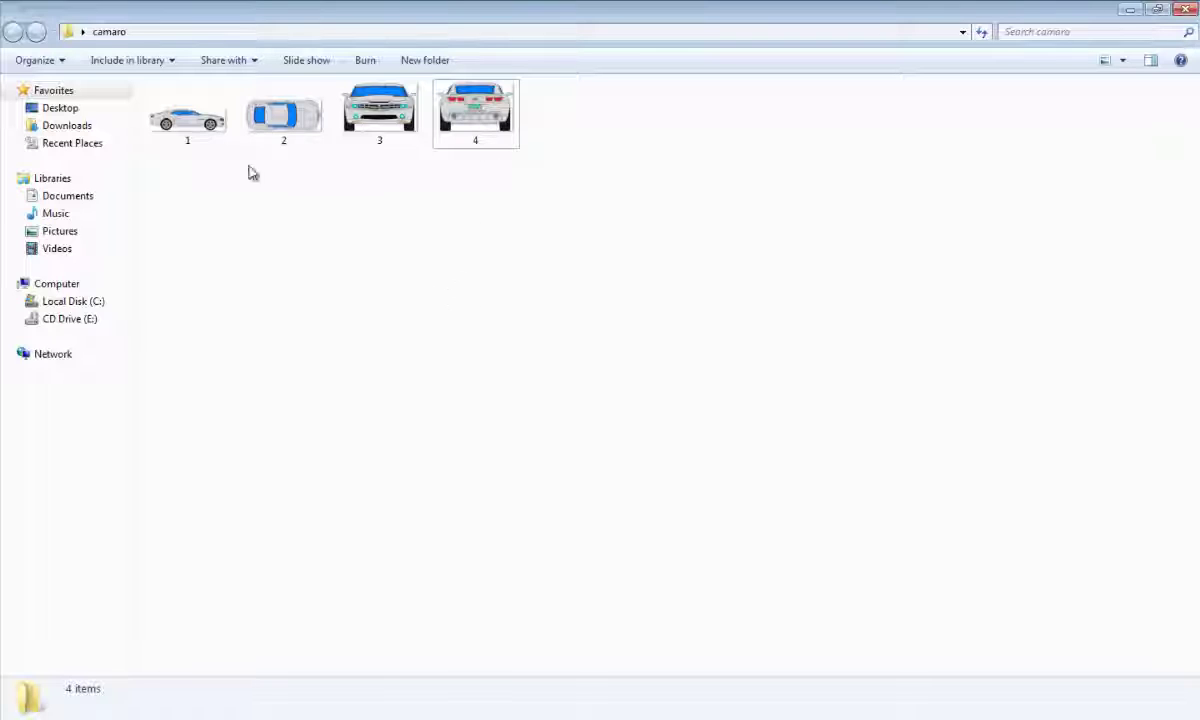
click(200, 122)
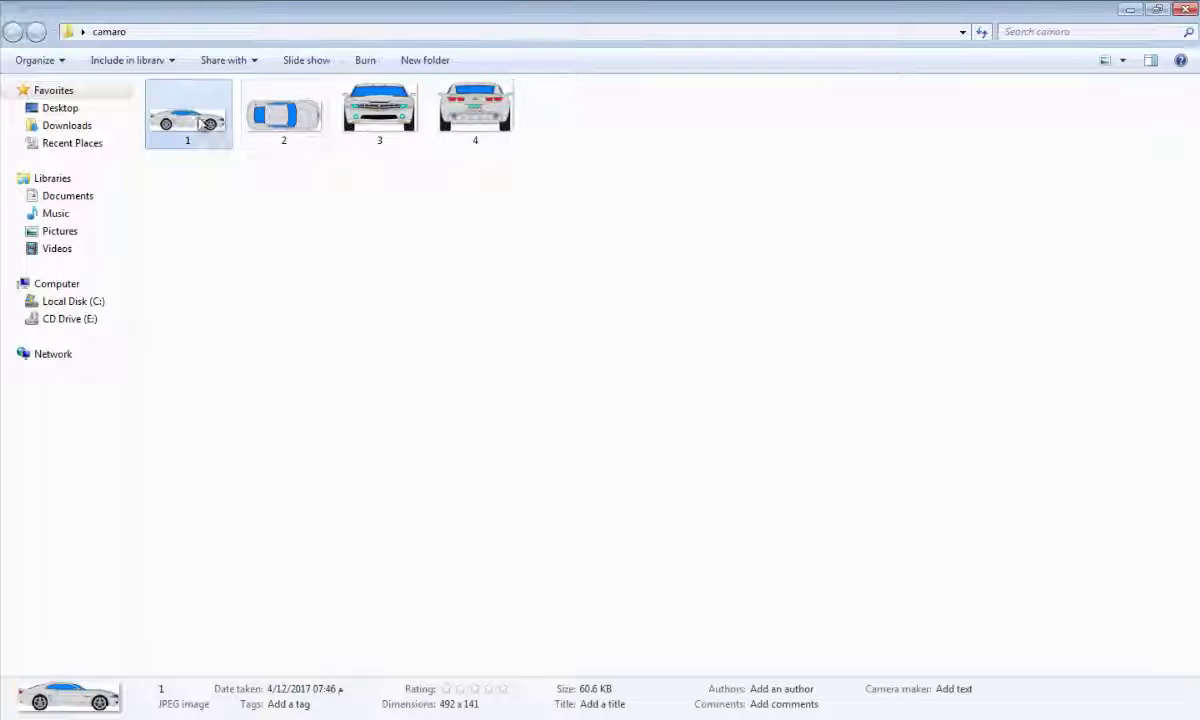
click(285, 118)
click(380, 112)
click(458, 115)
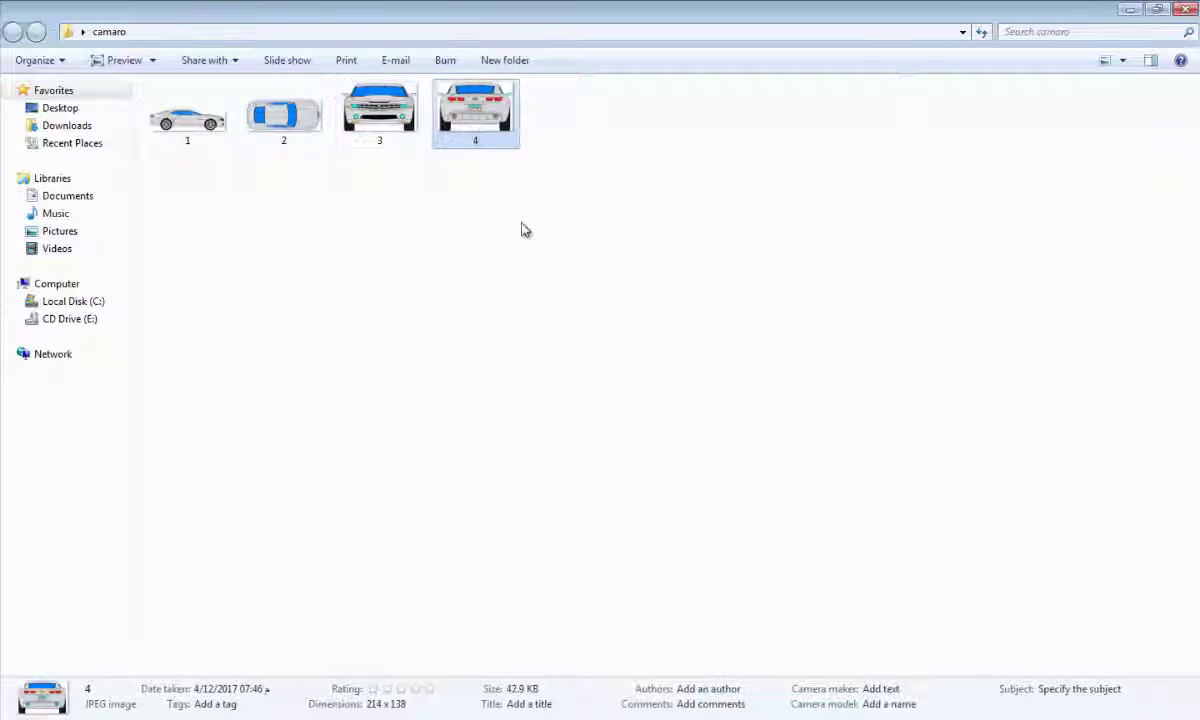
click(443, 288)
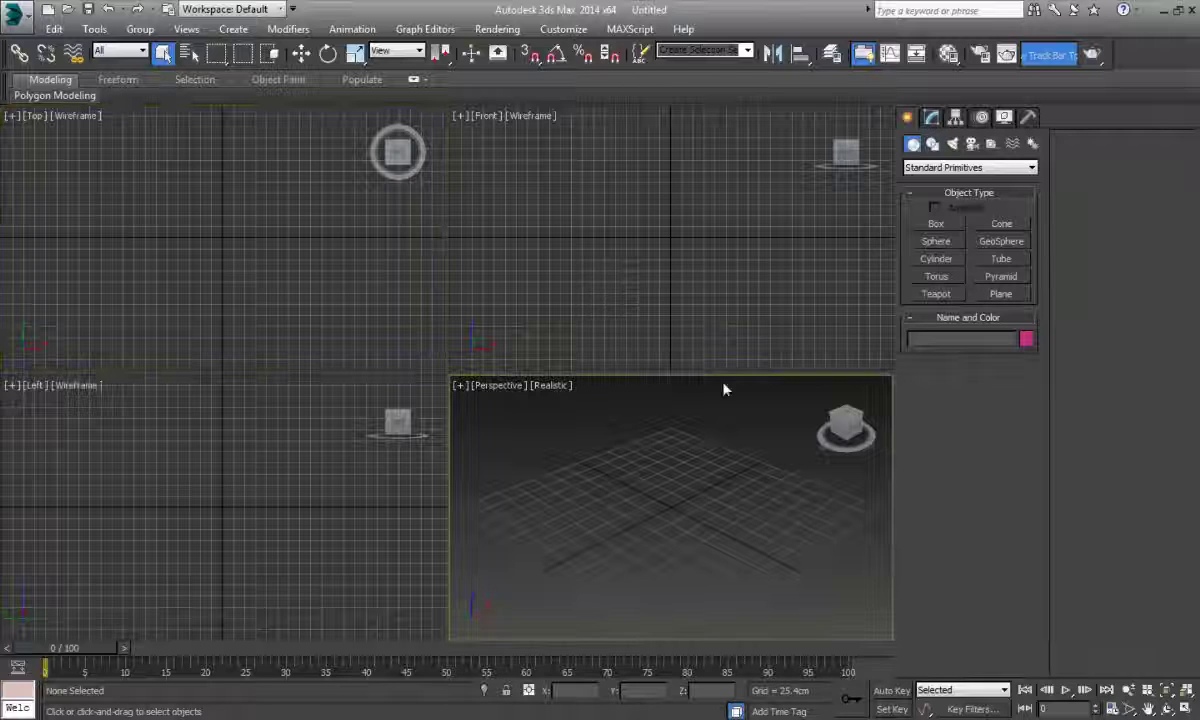
- Create a flat box in the Perspective view, about 212 cm long, 316 cm wide and 0.025 cm high
click(940, 223)
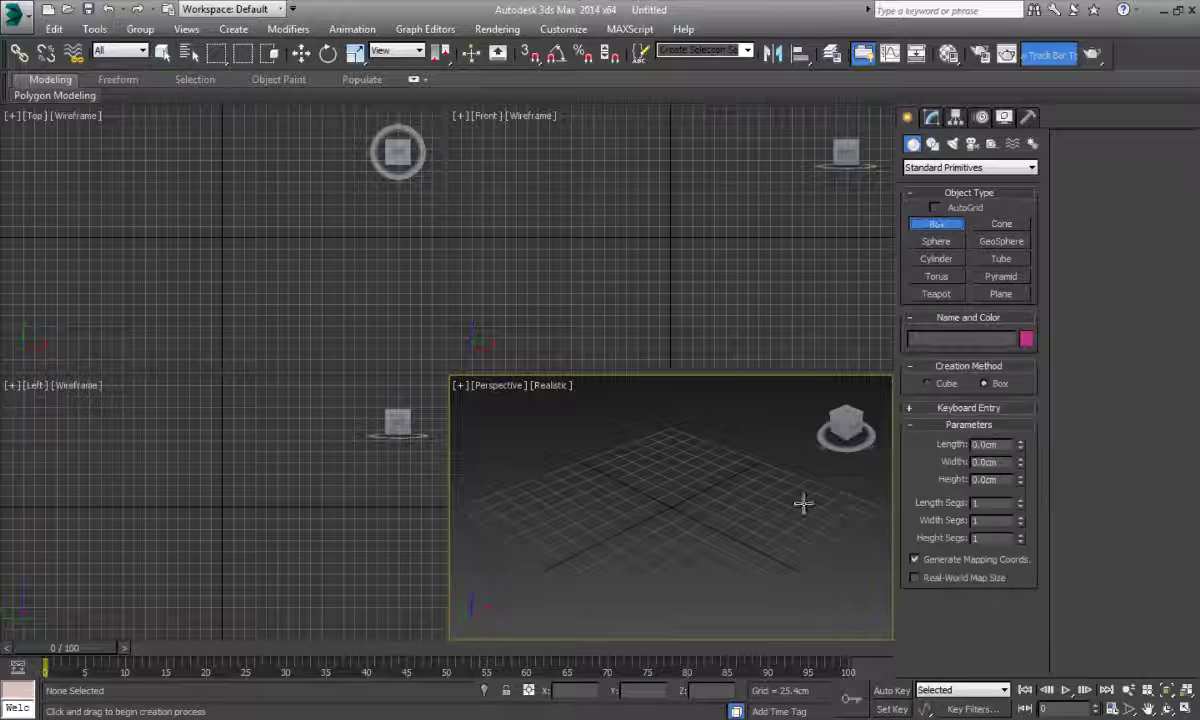
drag(794, 494, 477, 525)
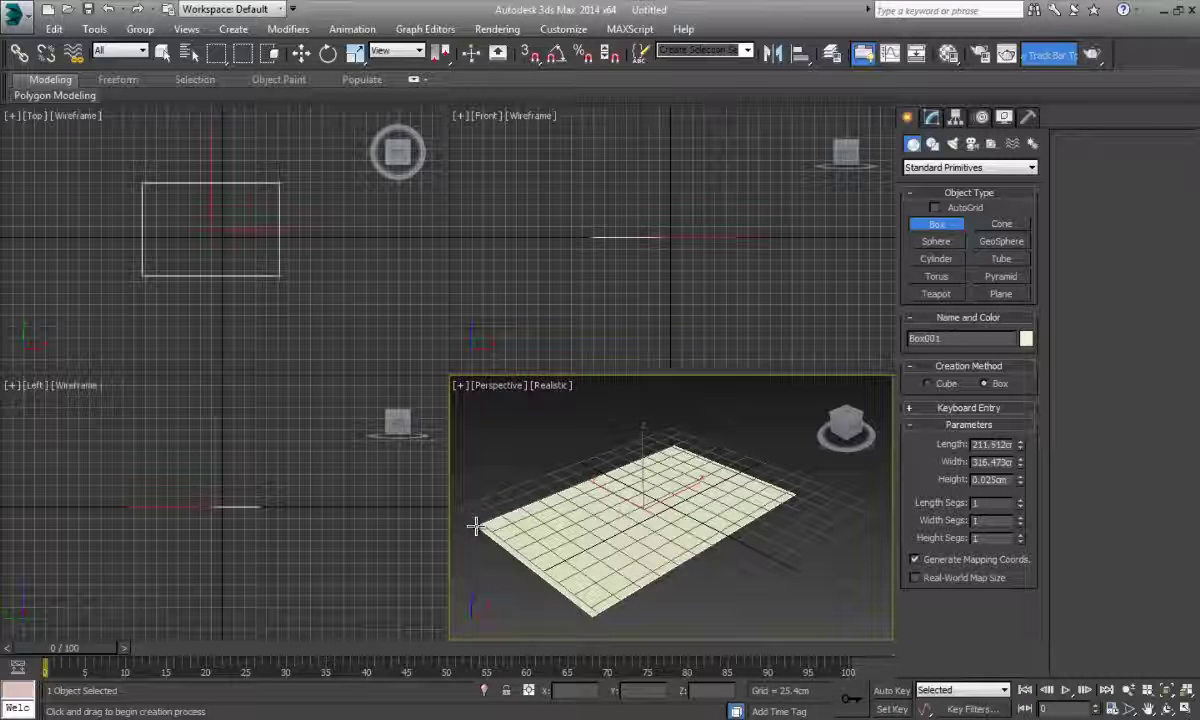
- Finish the box at about 108 cm high and convert it to an Editable Poly
click(478, 437)
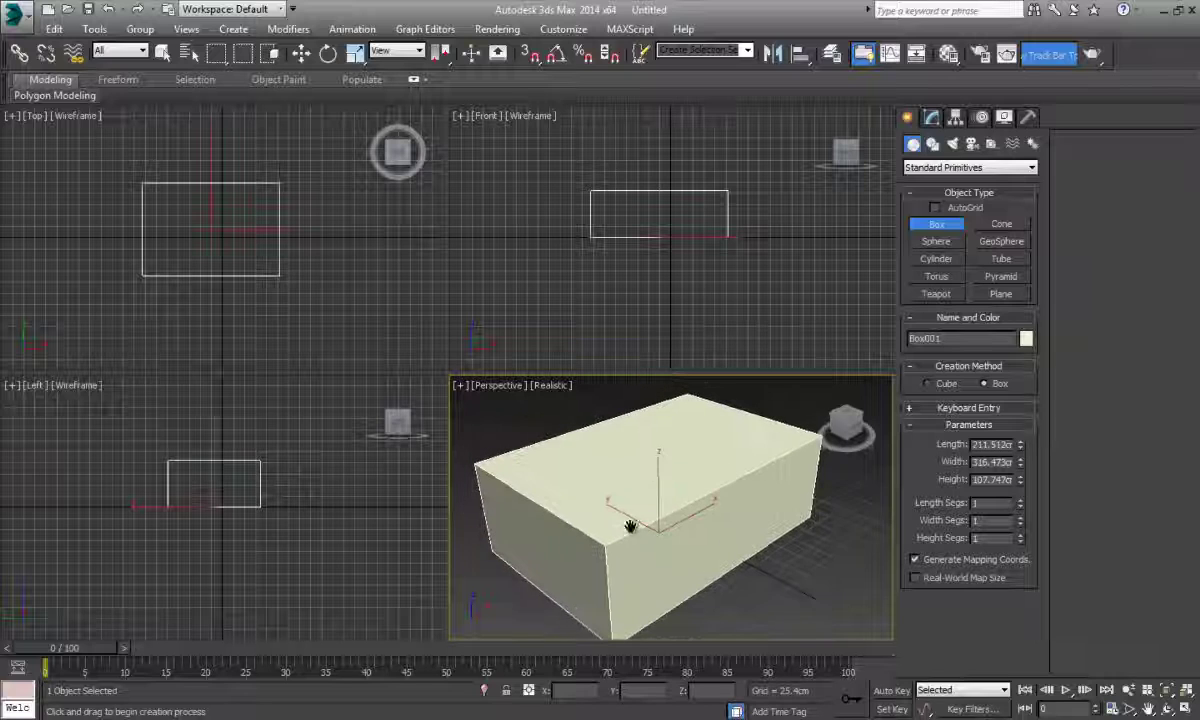
key(alt+w)
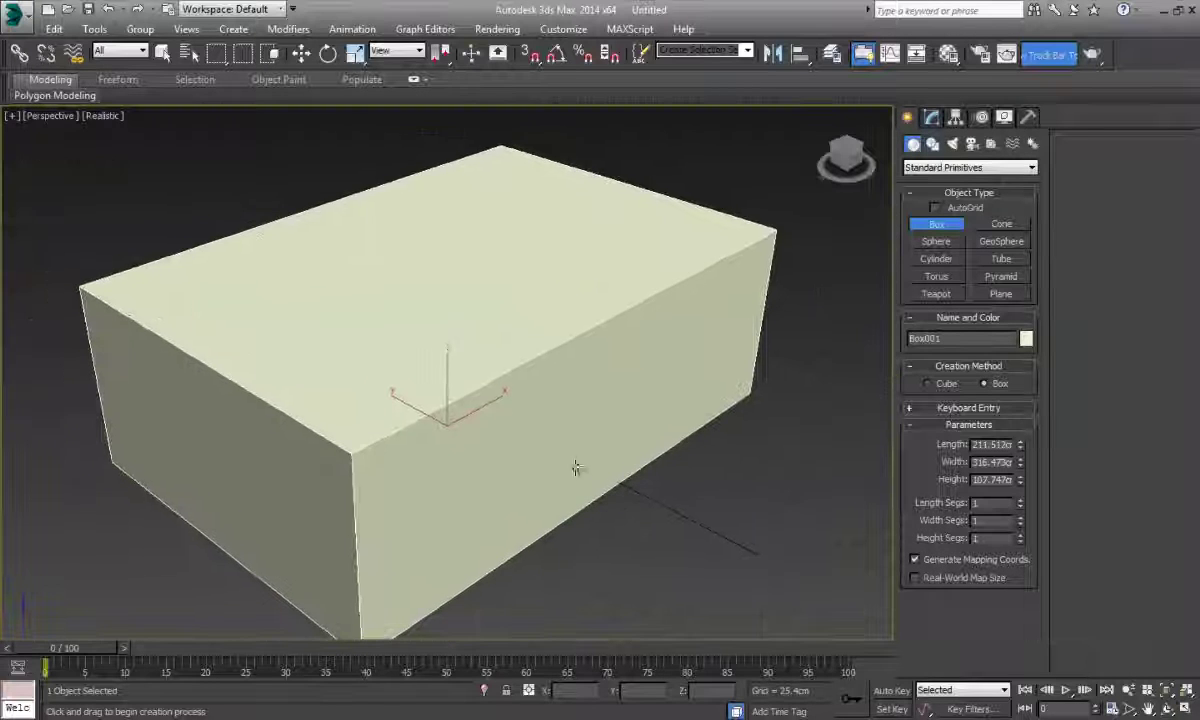
scroll(540, 440, down, 3)
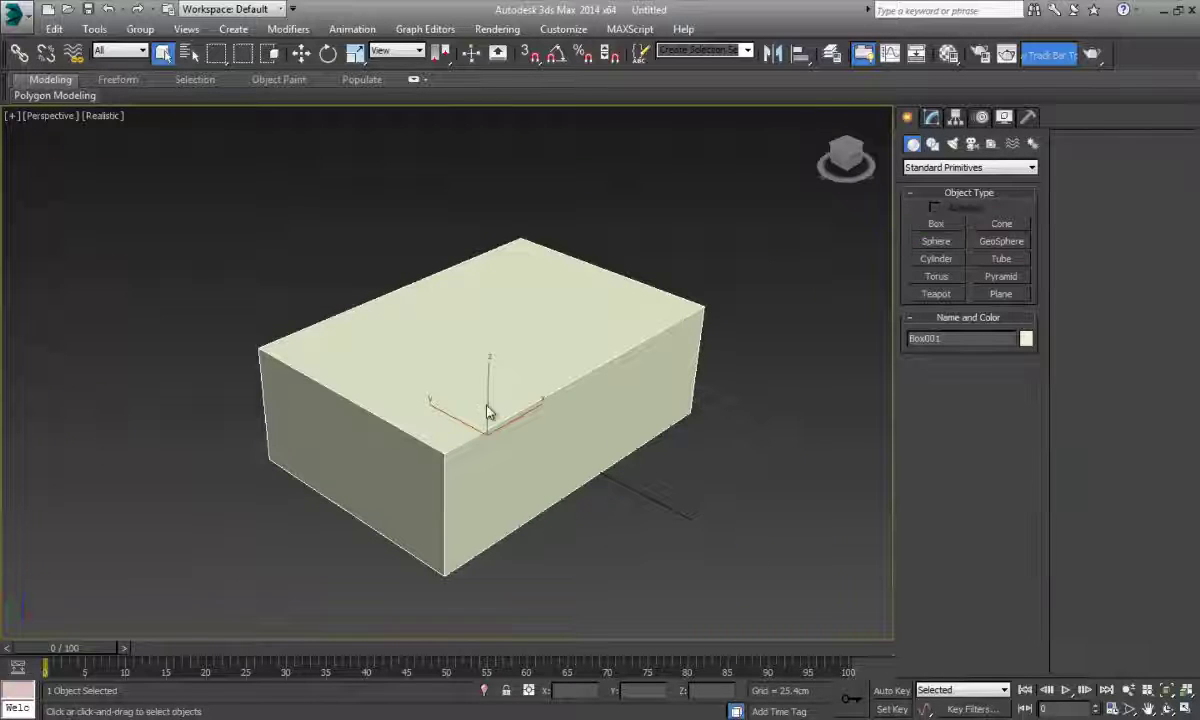
right_click(489, 406)
mouse_move(530, 563)
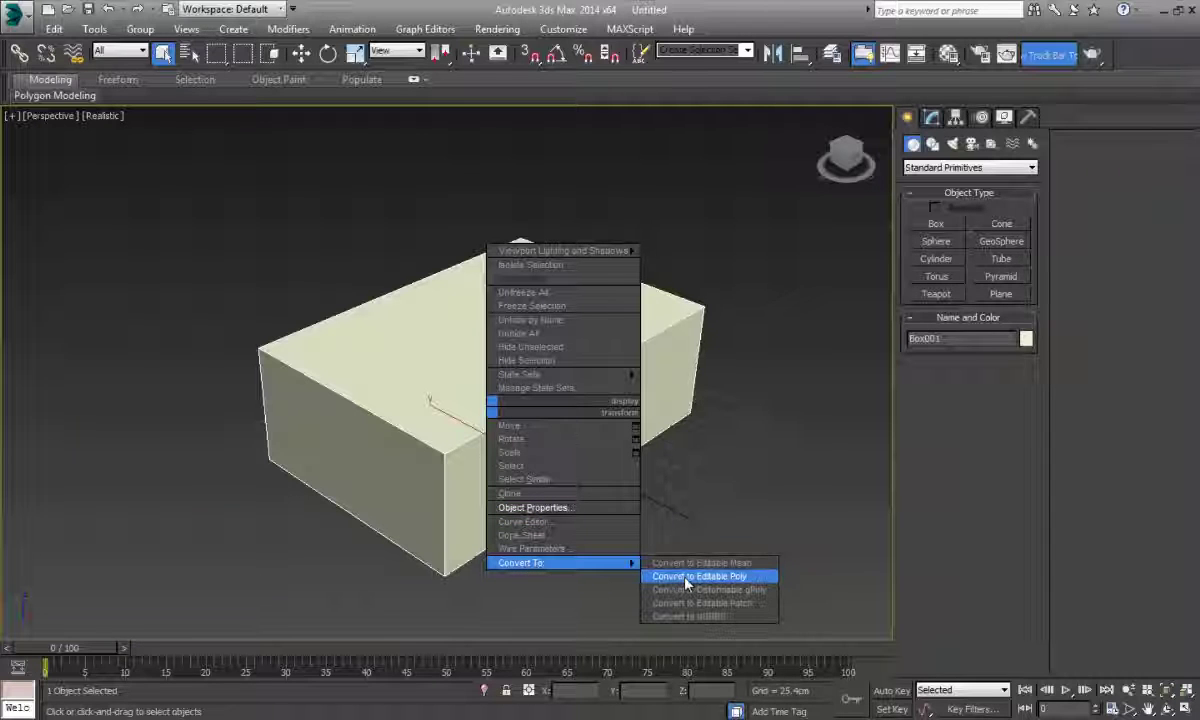
click(707, 578)
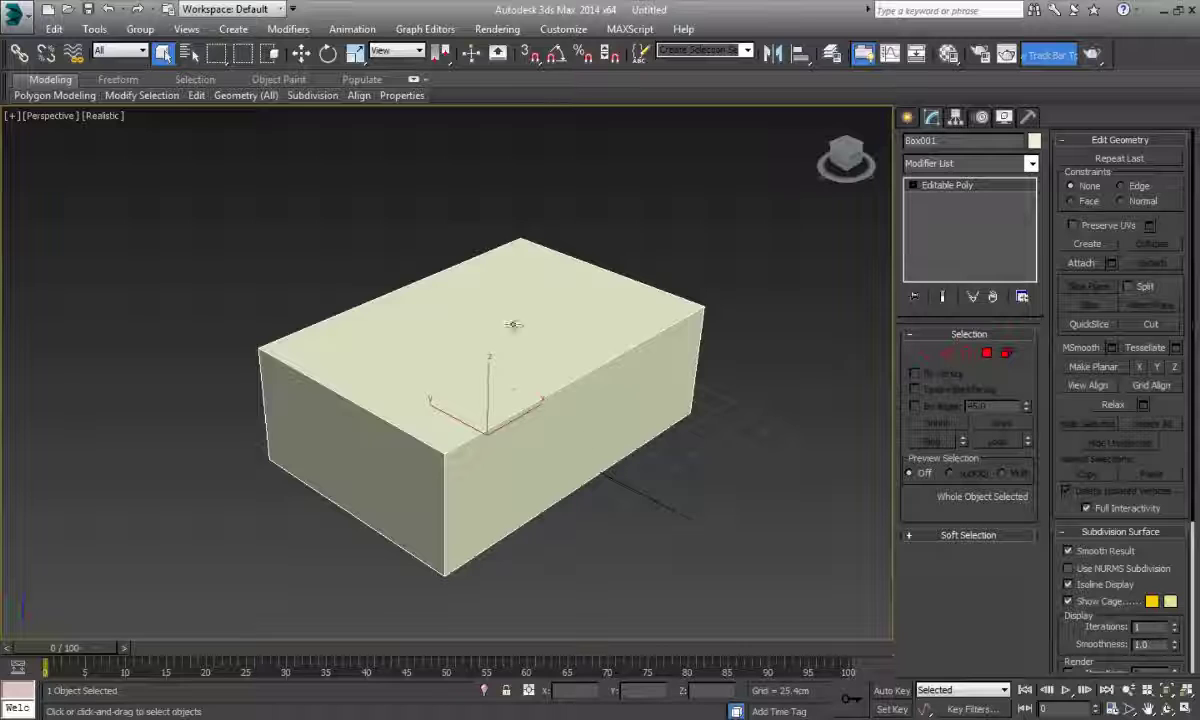
- Delete the box's top polygon and the long front side polygon
middle_drag(610, 355, 531, 401)
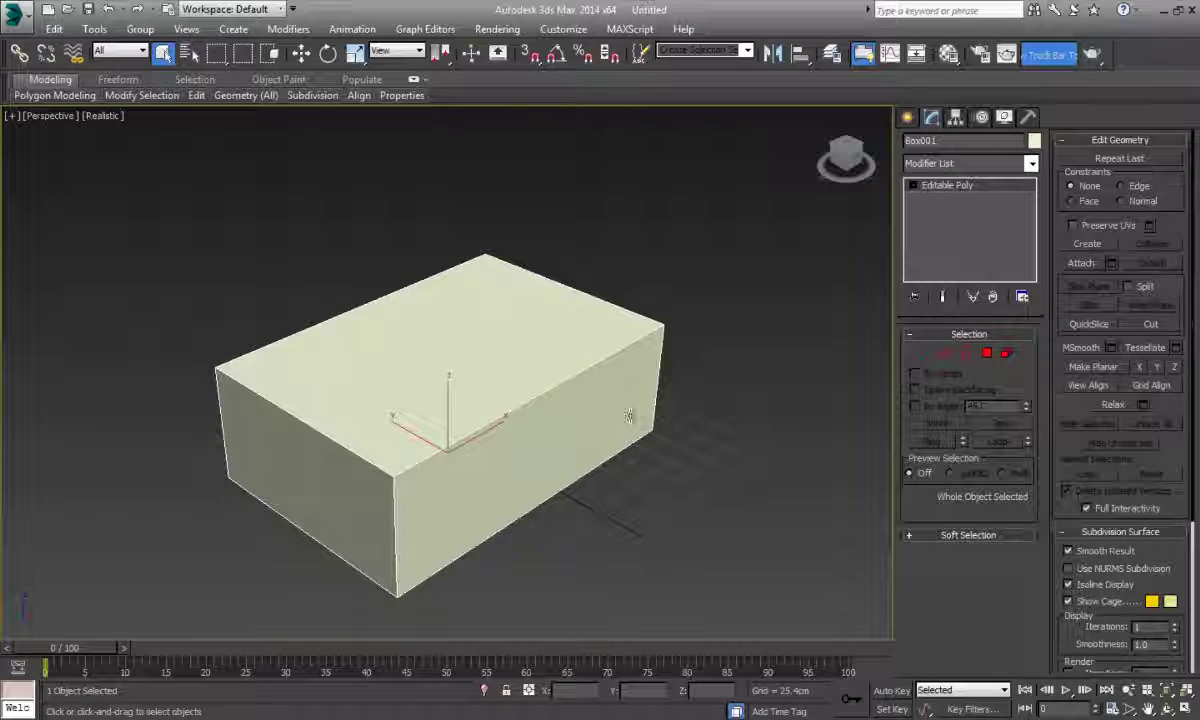
click(987, 353)
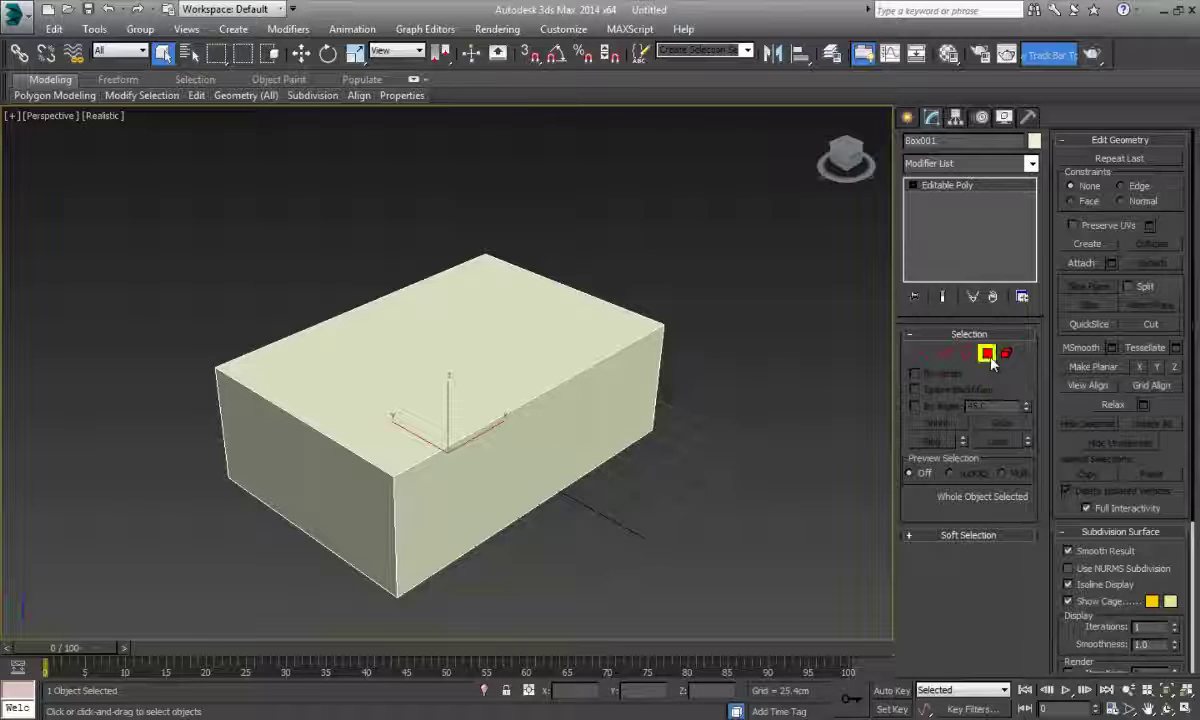
click(482, 376)
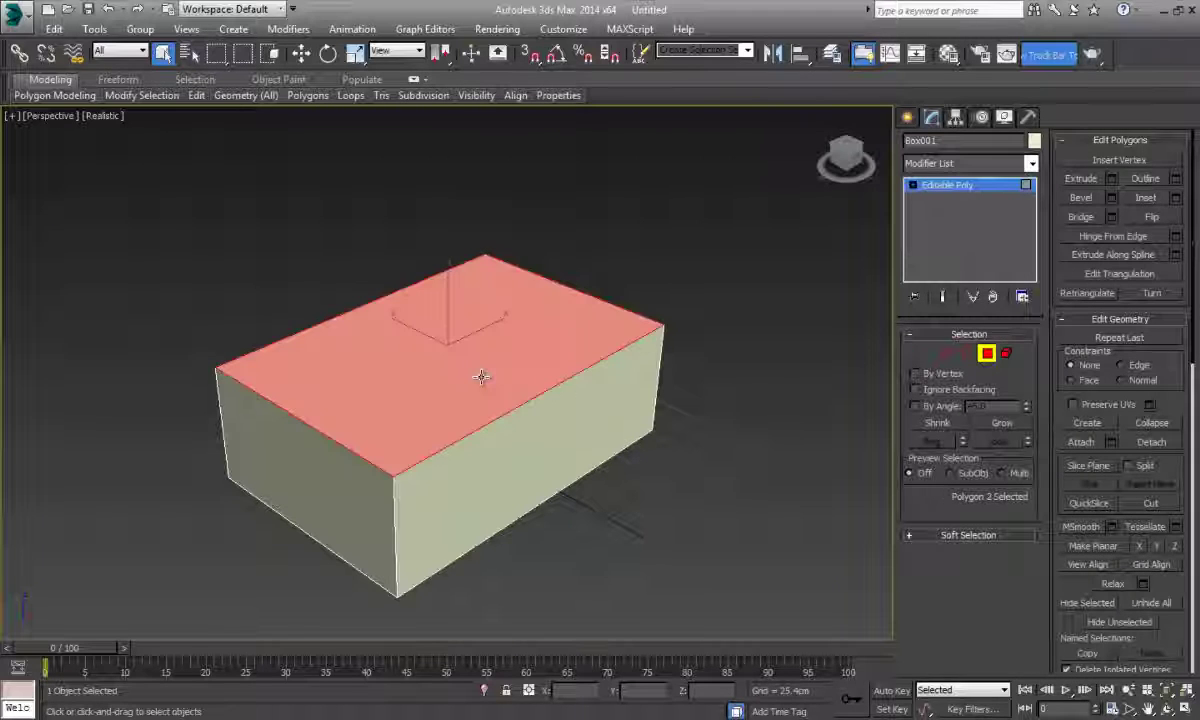
ctrl+click(549, 431)
key(Delete)
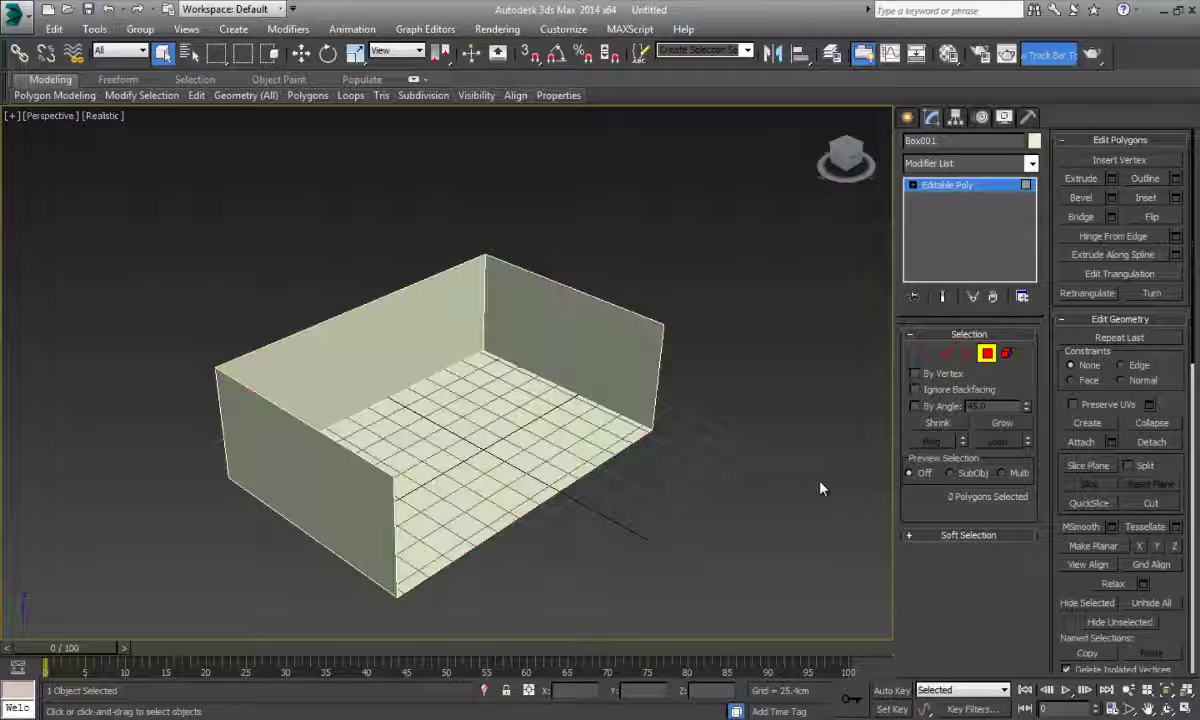
- Detach the short end wall on the box's +X side with Detach To Element enabled
alt+middle_drag(512, 413, 503, 363)
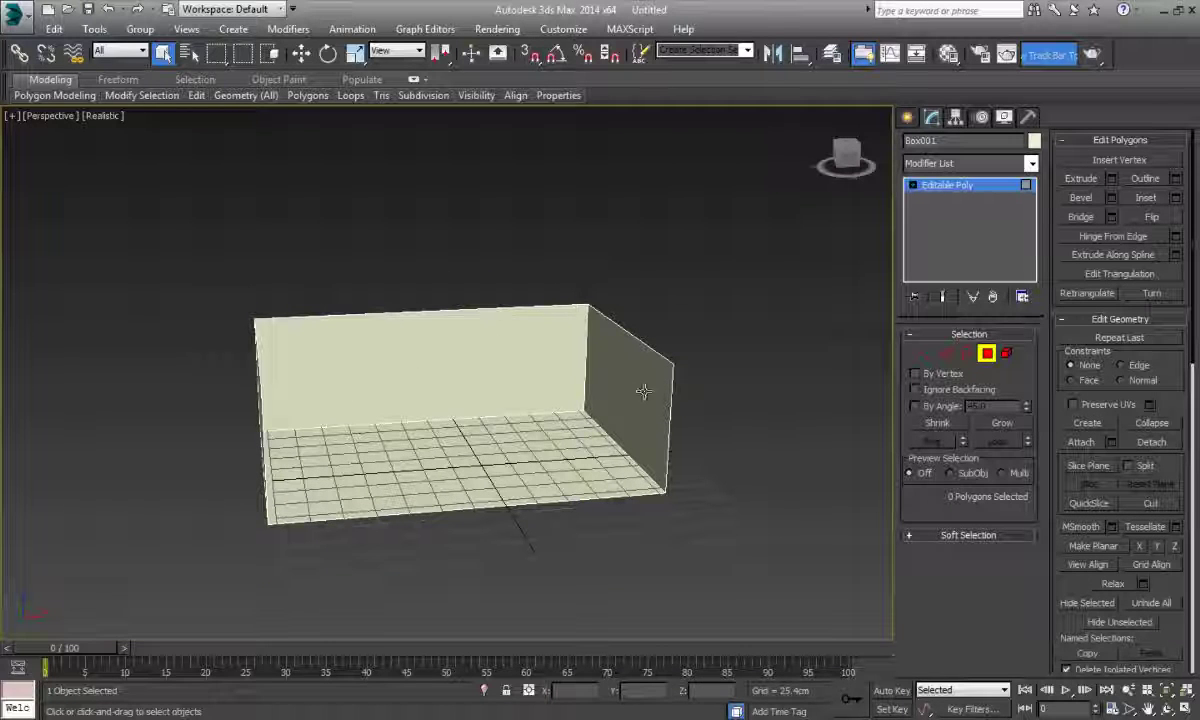
alt+middle_drag(420, 381, 340, 375)
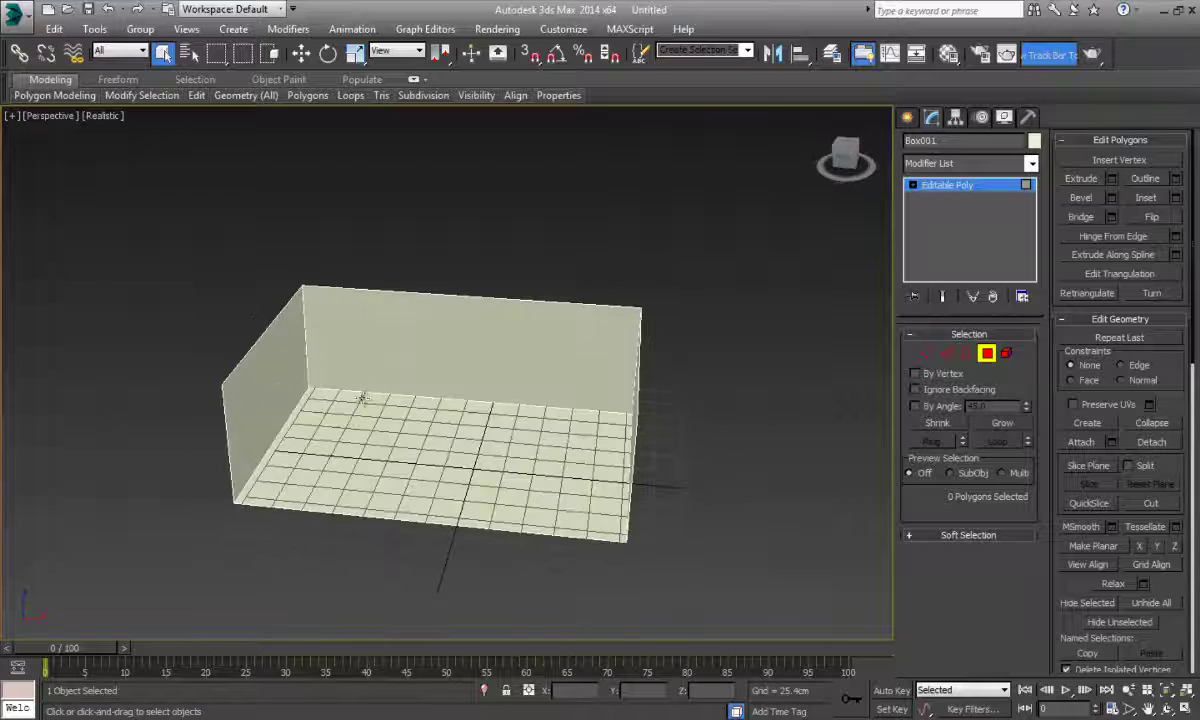
alt+middle_drag(388, 444, 415, 437)
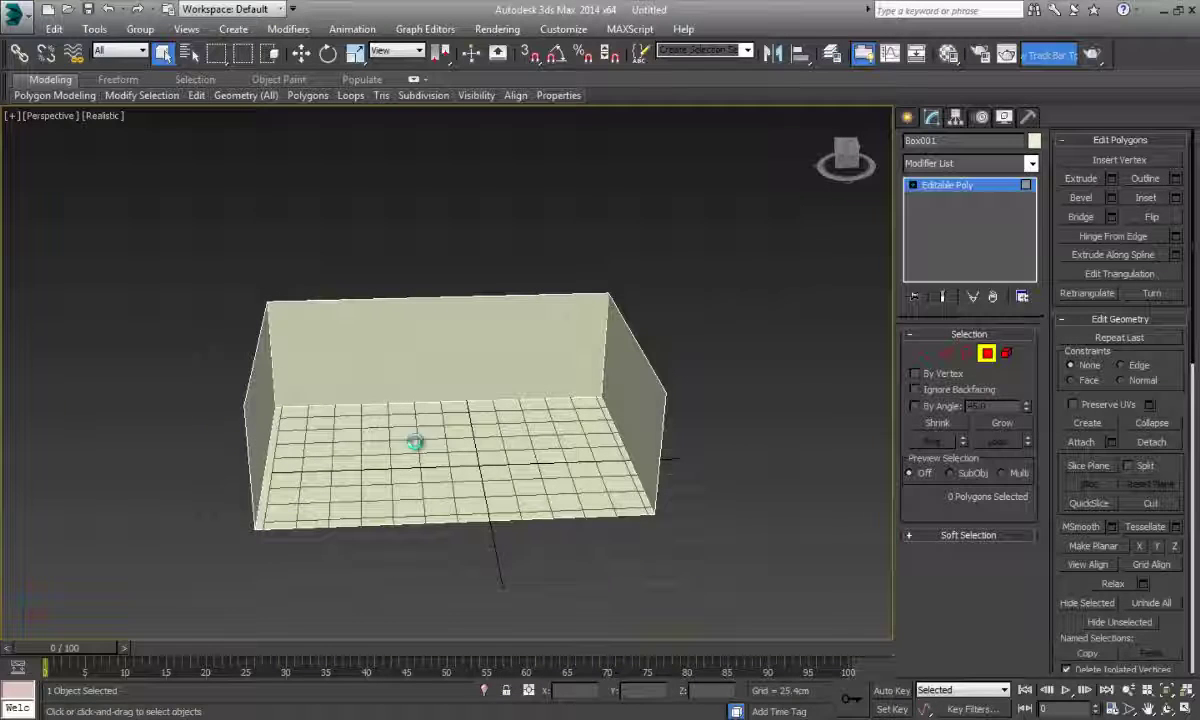
click(638, 398)
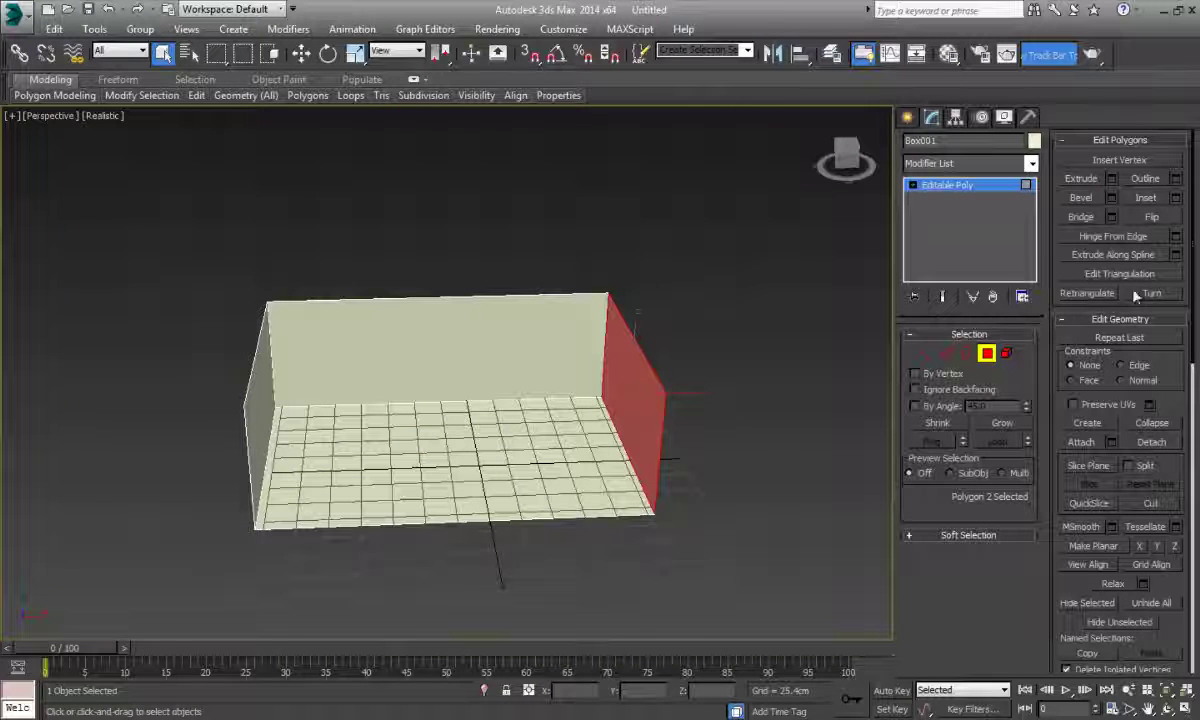
click(1151, 443)
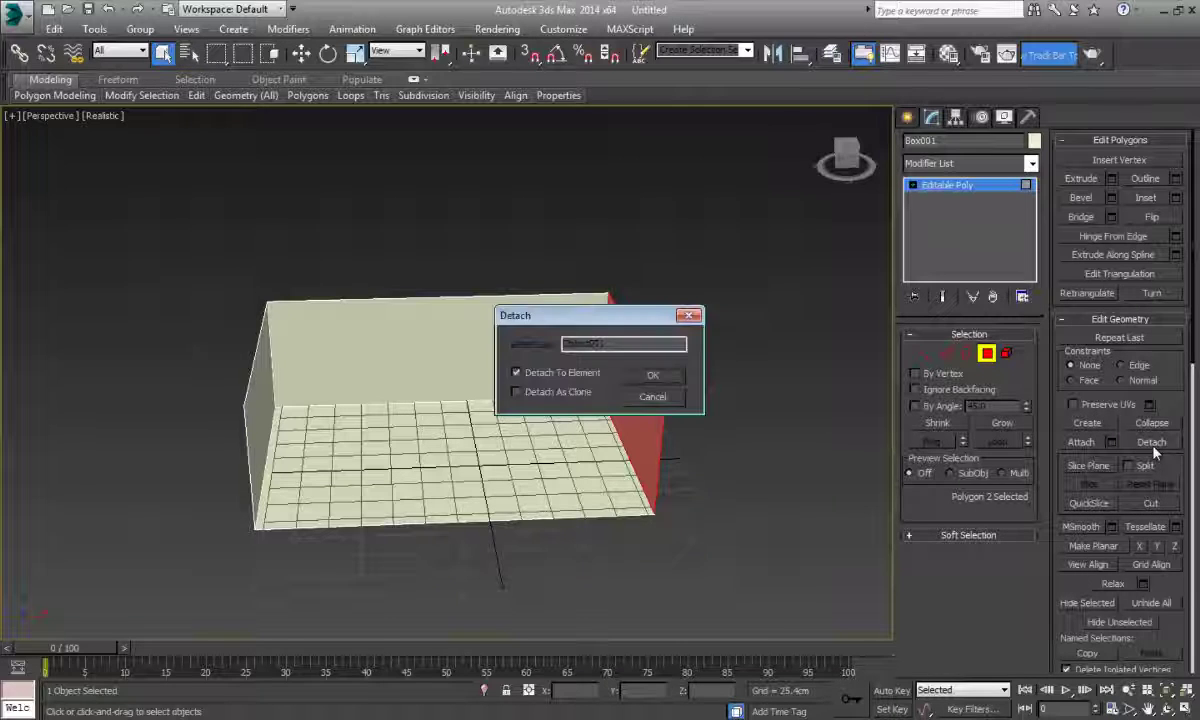
click(517, 373)
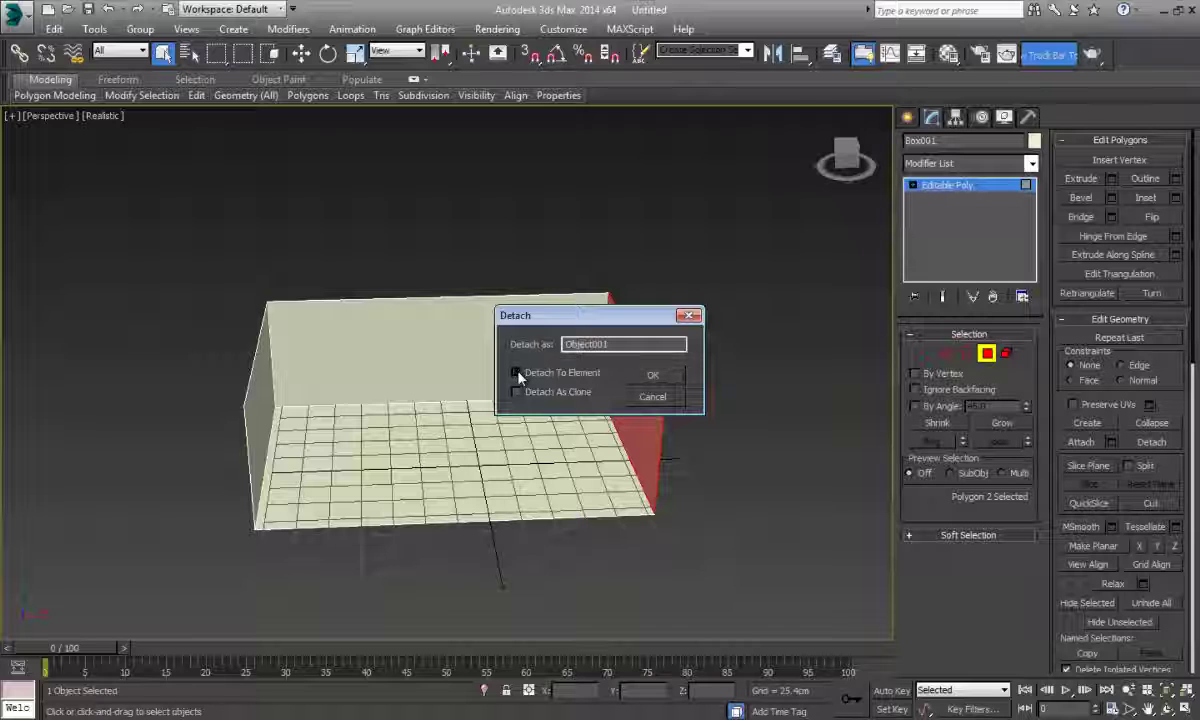
click(517, 373)
click(653, 376)
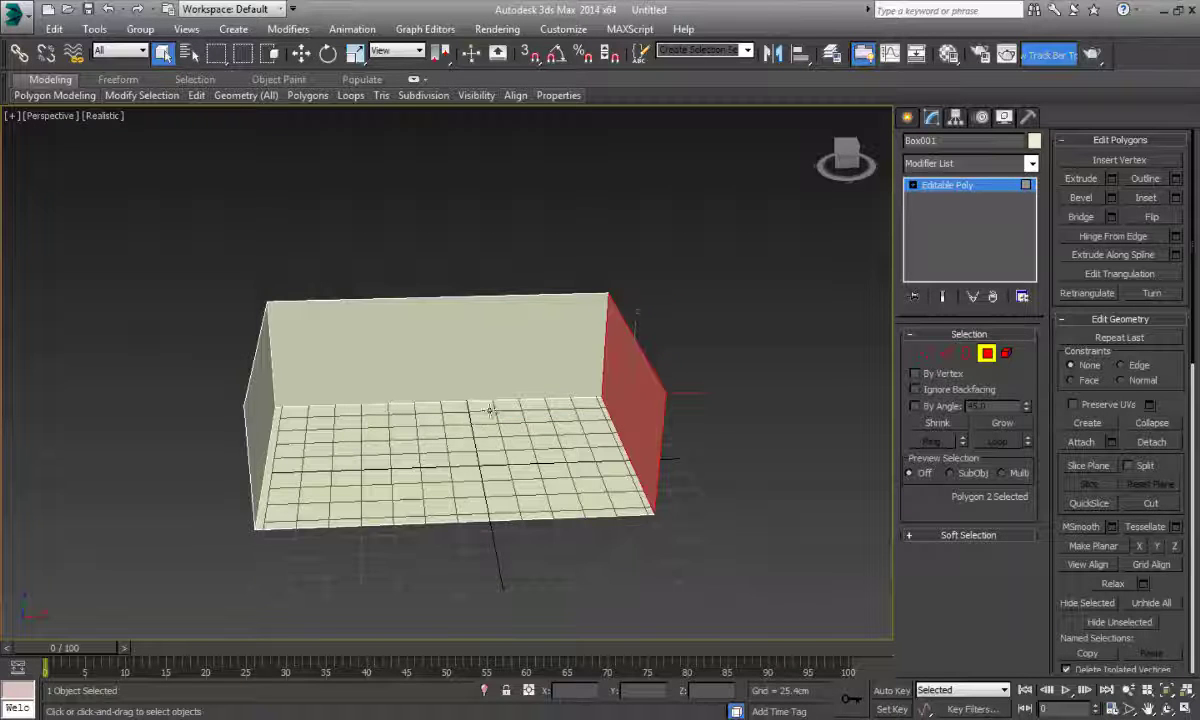
- Detach the opposite short end wall of the box as an element
alt+middle_drag(489, 410, 340, 345)
click(323, 336)
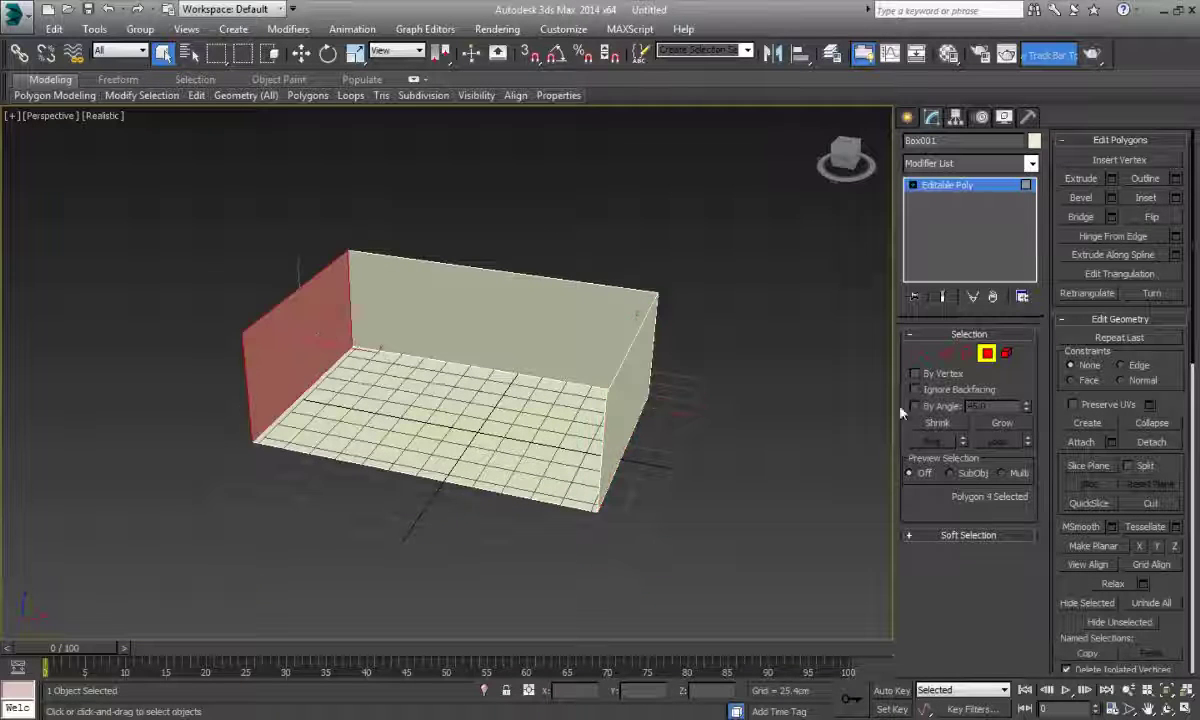
click(1141, 442)
click(653, 376)
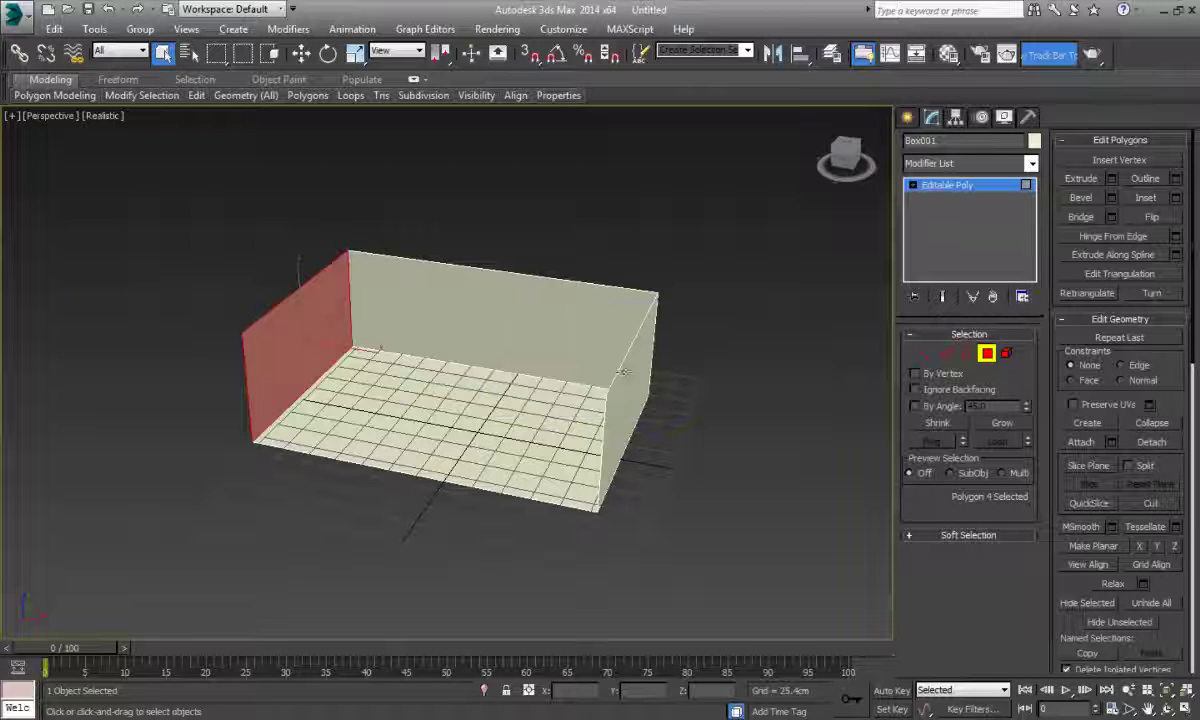
- Detach the long back wall and the floor of the box as separate elements
alt+middle_drag(470, 348, 603, 340)
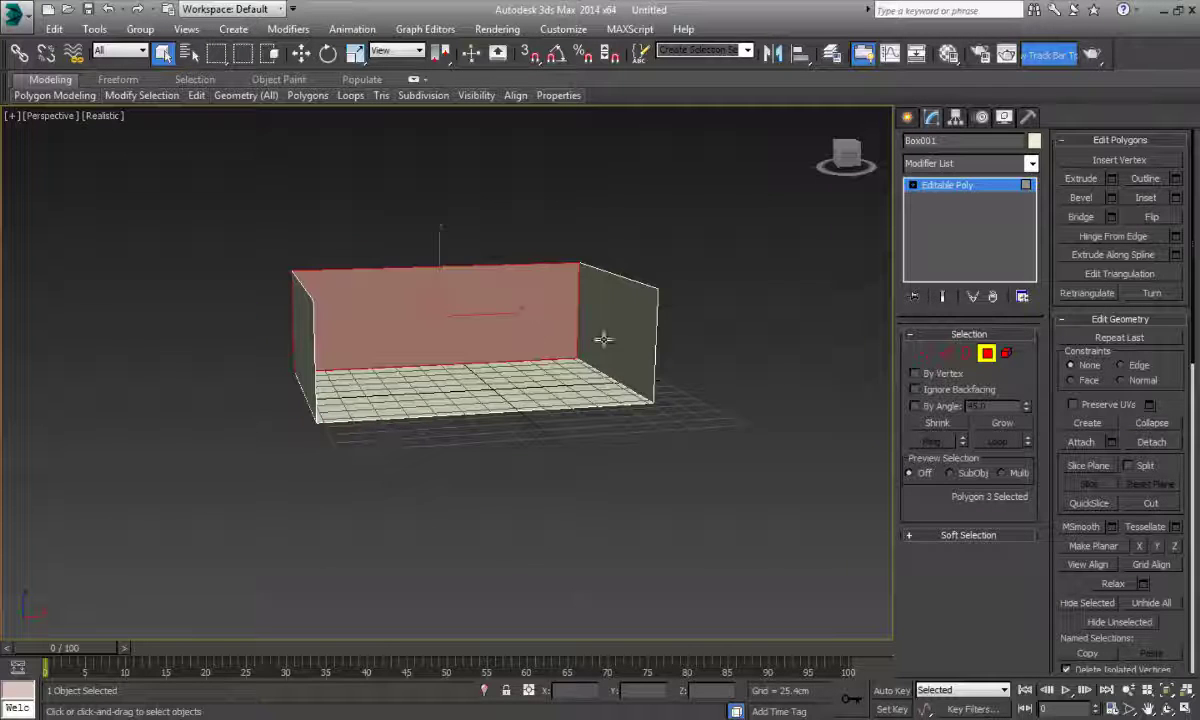
click(1149, 446)
click(655, 377)
click(515, 373)
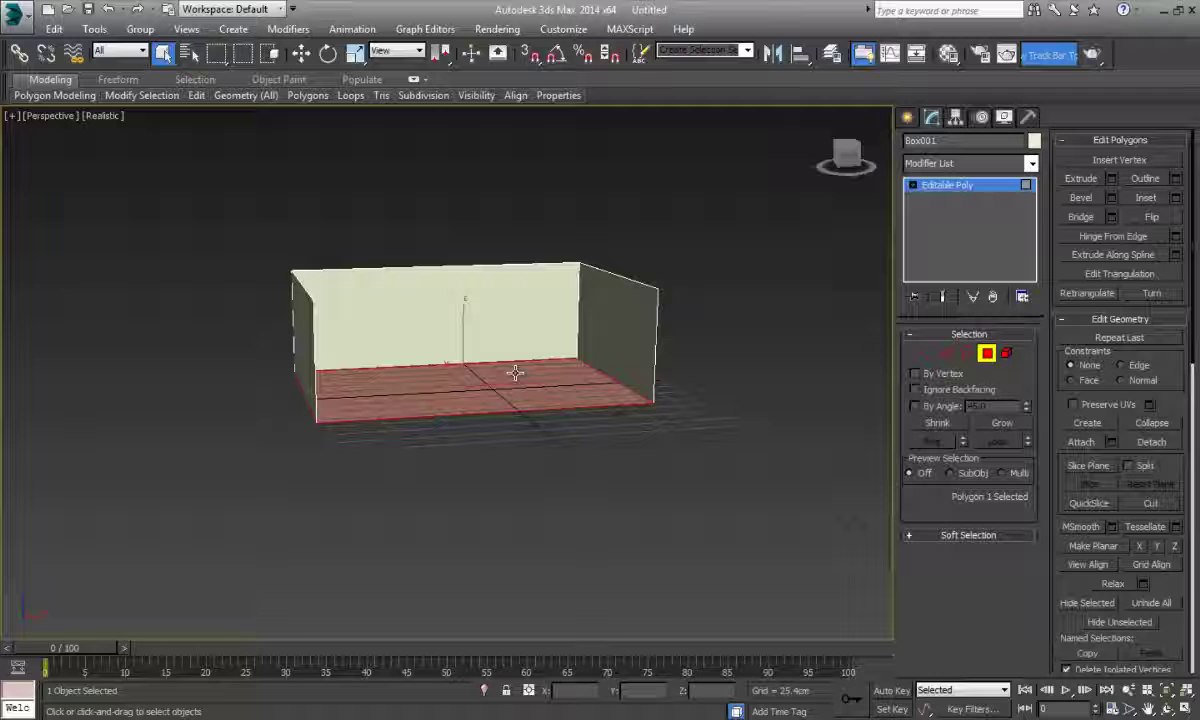
click(1151, 442)
click(655, 377)
- Move both short end walls along the X axis to the middle of the floor, leaving a narrow gap between them
alt+middle_drag(558, 388, 700, 453)
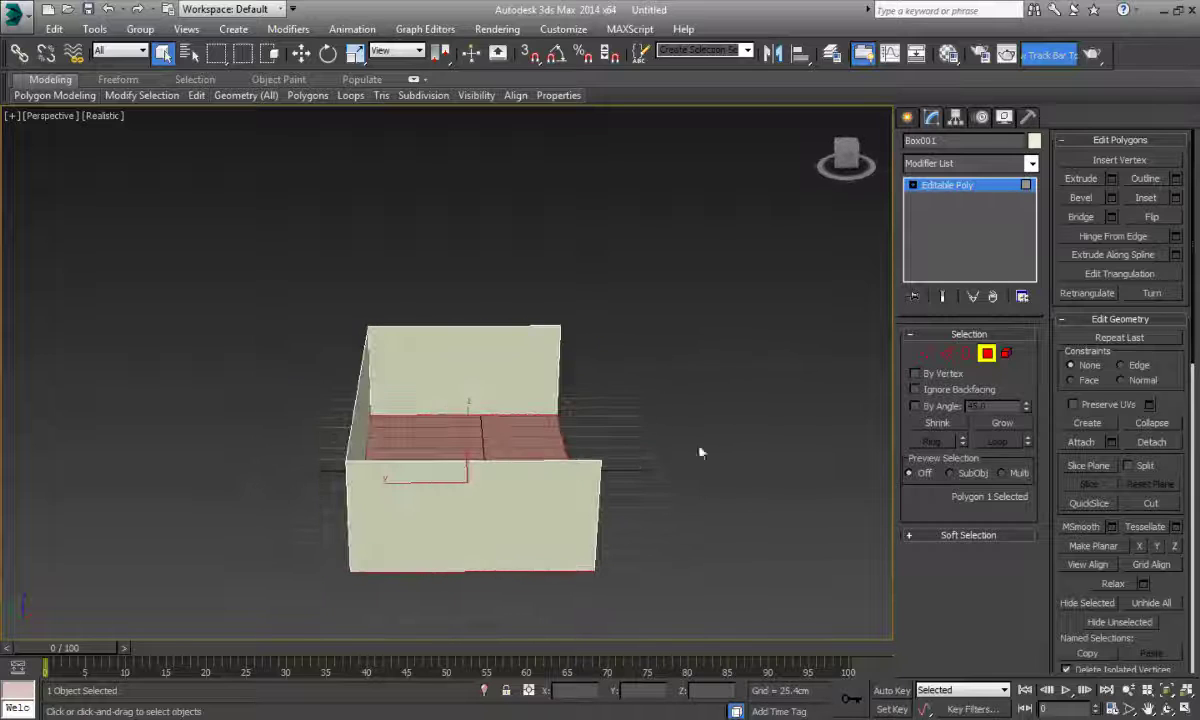
alt+middle_drag(448, 393, 490, 402)
click(635, 431)
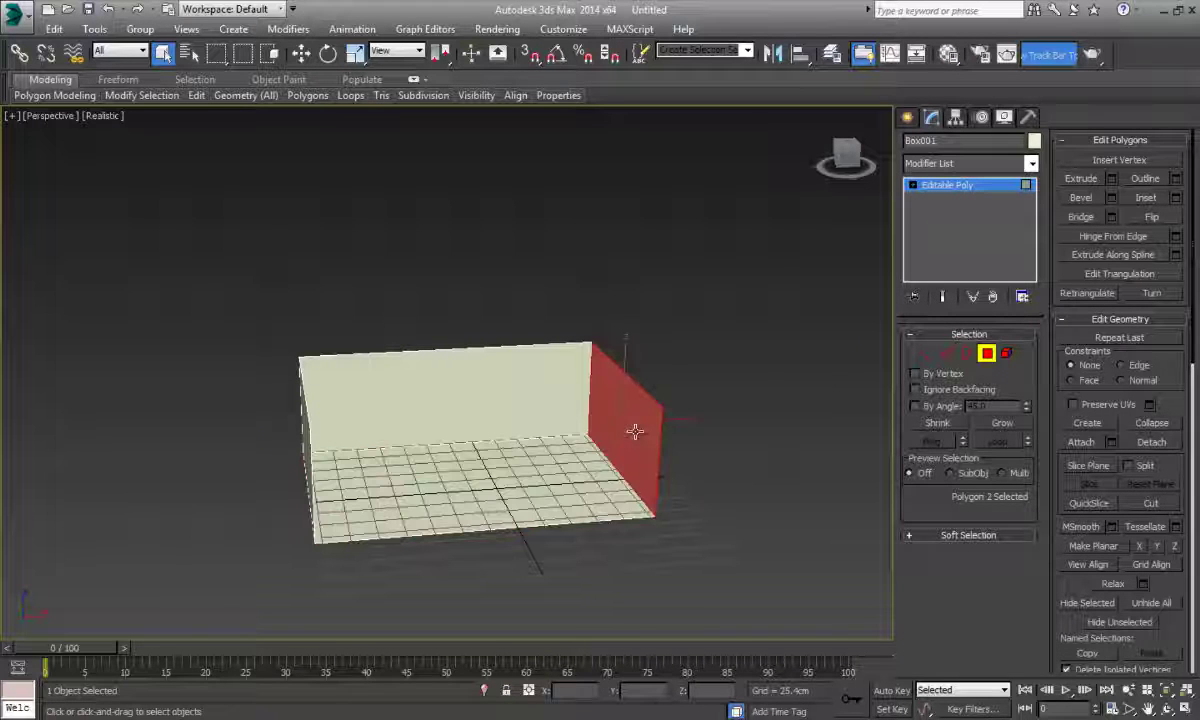
right_click(635, 431)
click(668, 442)
drag(658, 420, 540, 437)
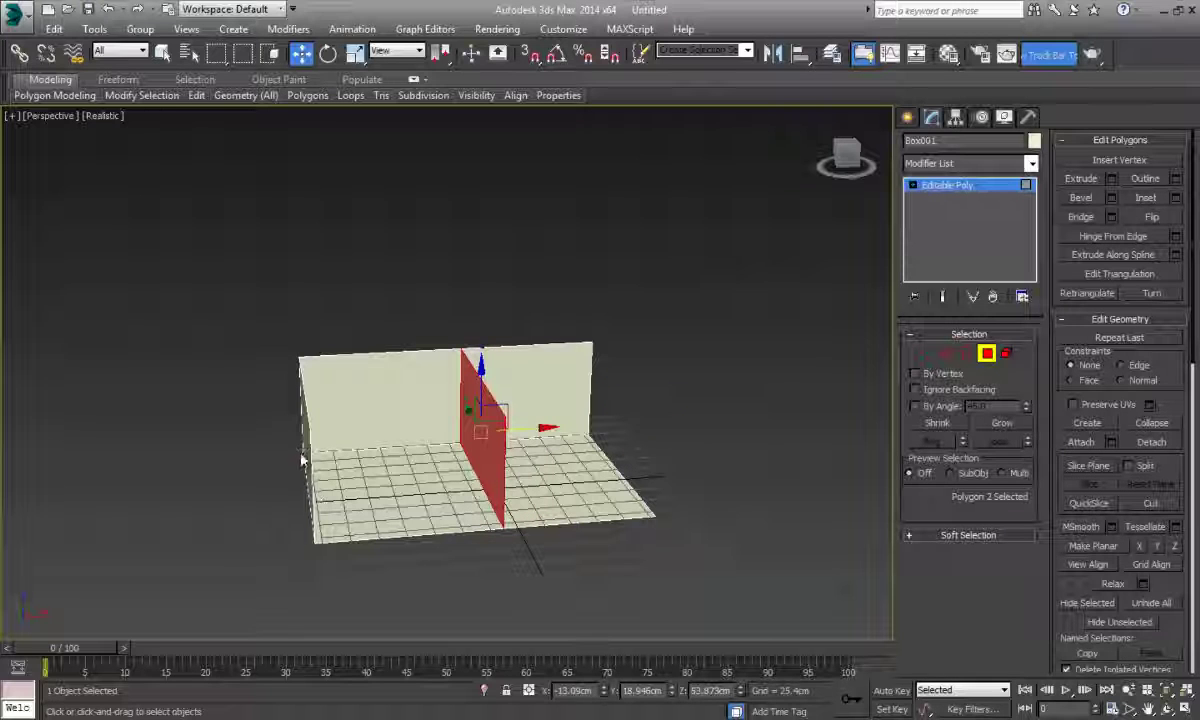
click(304, 445)
drag(347, 418, 525, 416)
- Move the six vertices on the open side of the floor and both cross walls along the Y axis, and deselect the object
alt+middle_drag(525, 416, 635, 500)
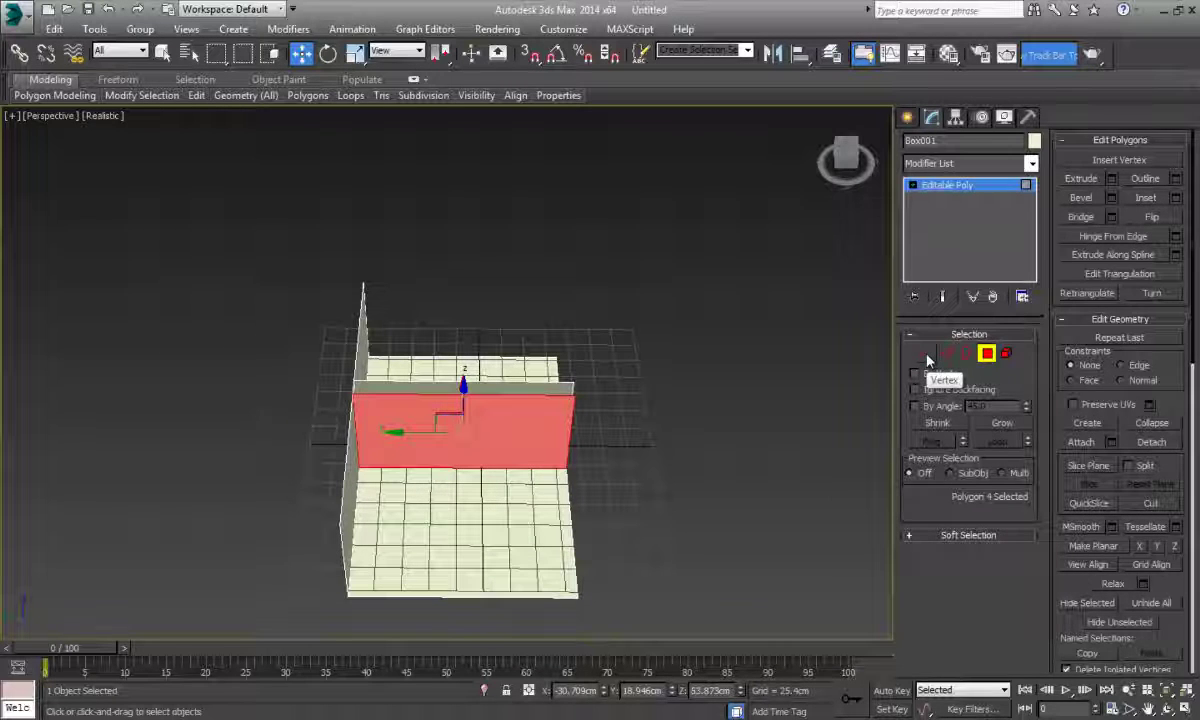
click(926, 356)
drag(565, 625, 550, 620)
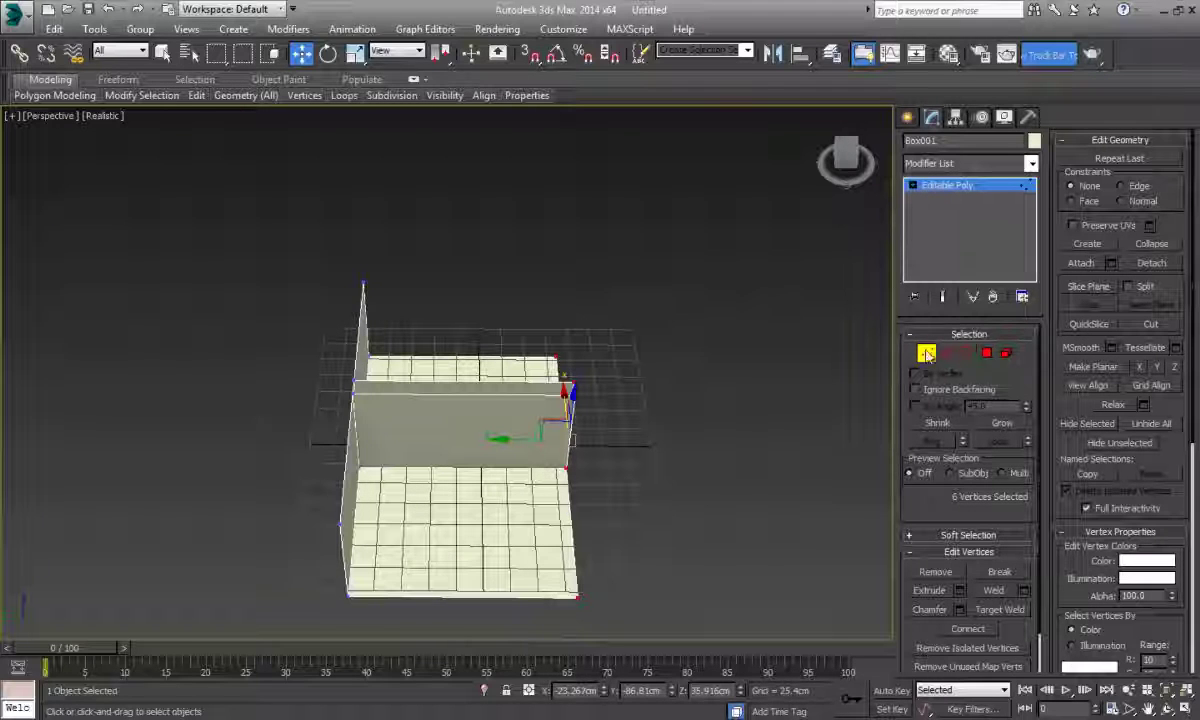
drag(485, 420, 487, 436)
alt+middle_drag(487, 436, 316, 496)
click(316, 496)
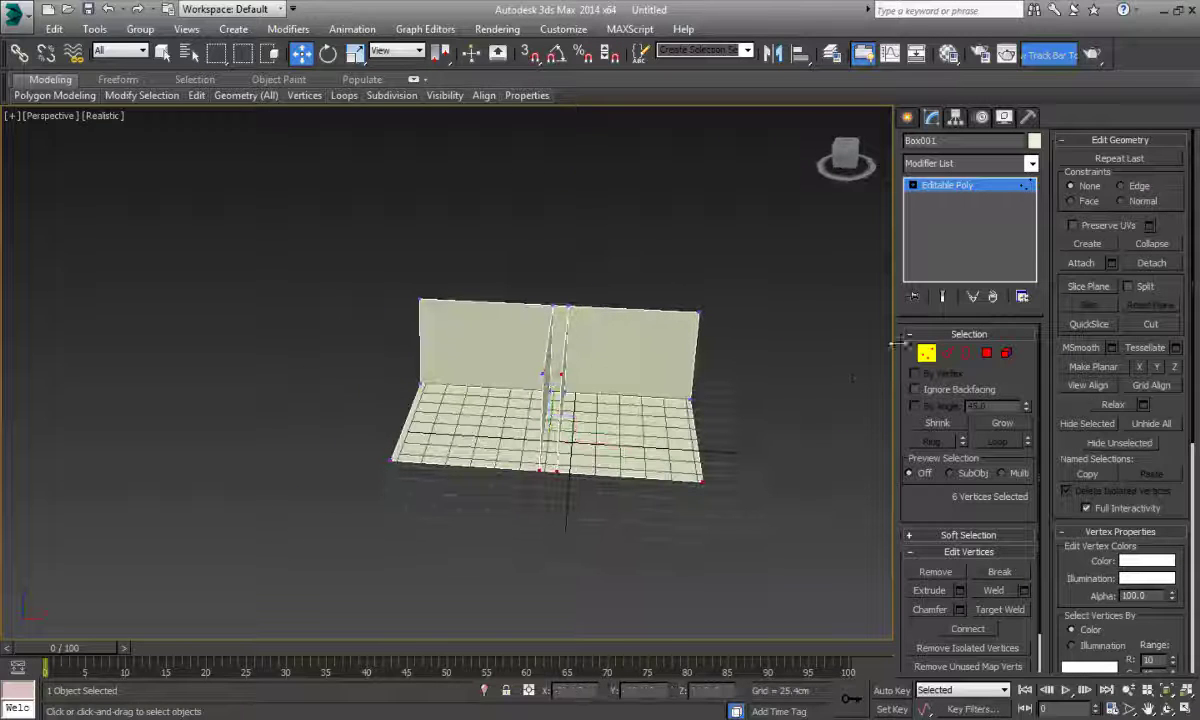
click(929, 358)
click(718, 422)
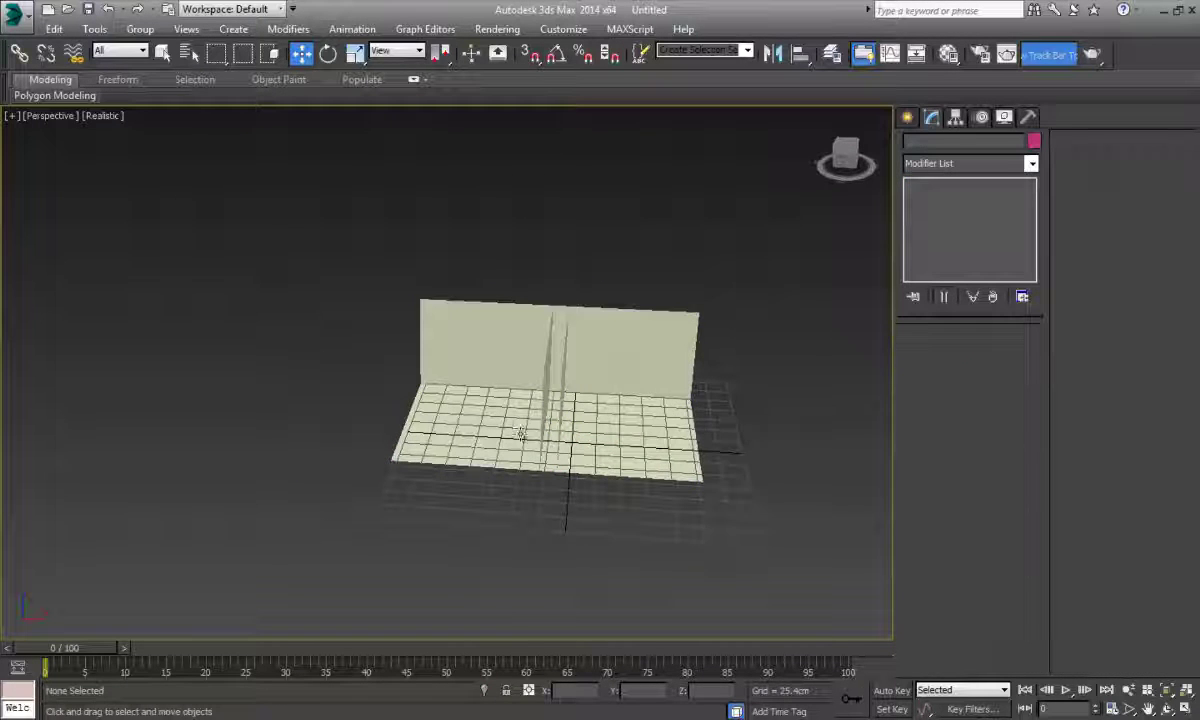
alt+middle_drag(519, 432, 630, 462)
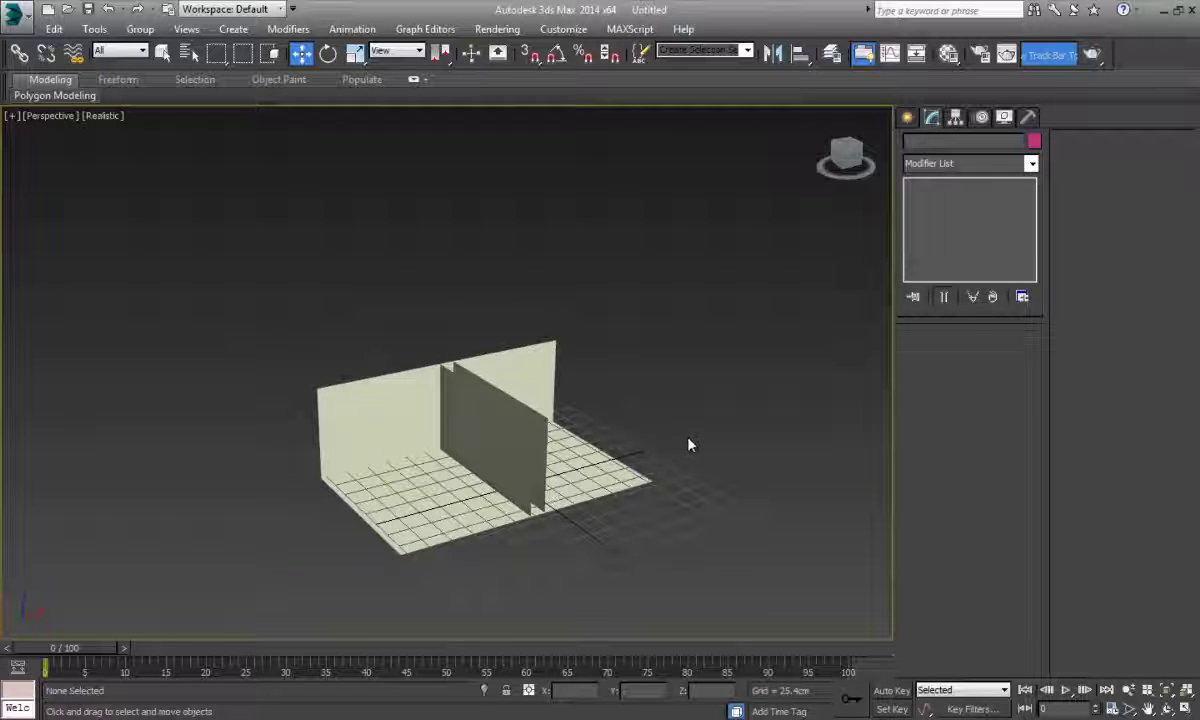
- Open the Material Editor and load image 1 from the camaro folder as the diffuse bitmap of material 01 - Default
key(m)
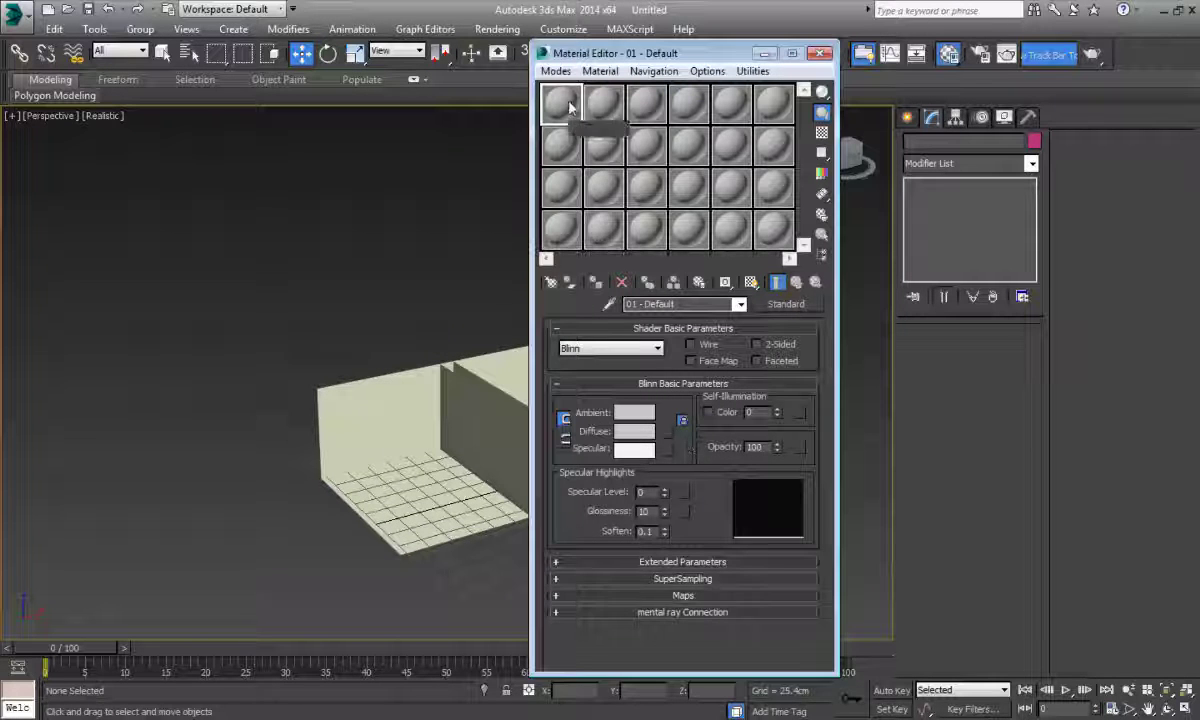
drag(598, 53, 785, 49)
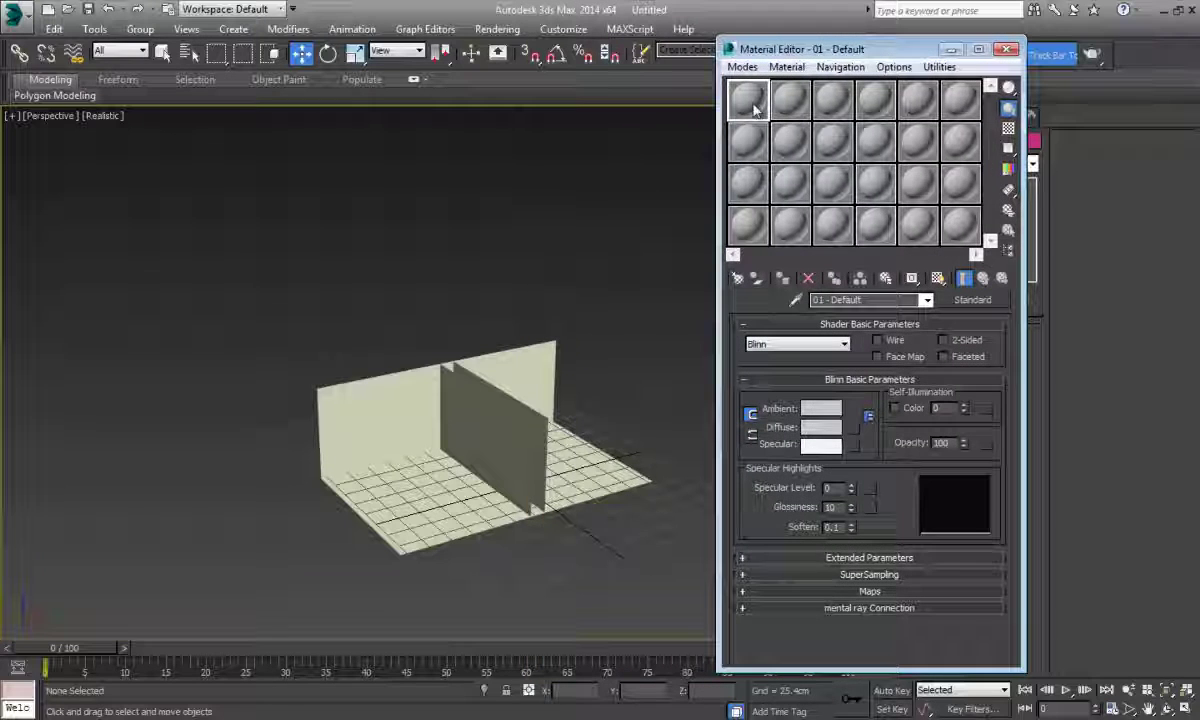
click(852, 427)
double_click(463, 179)
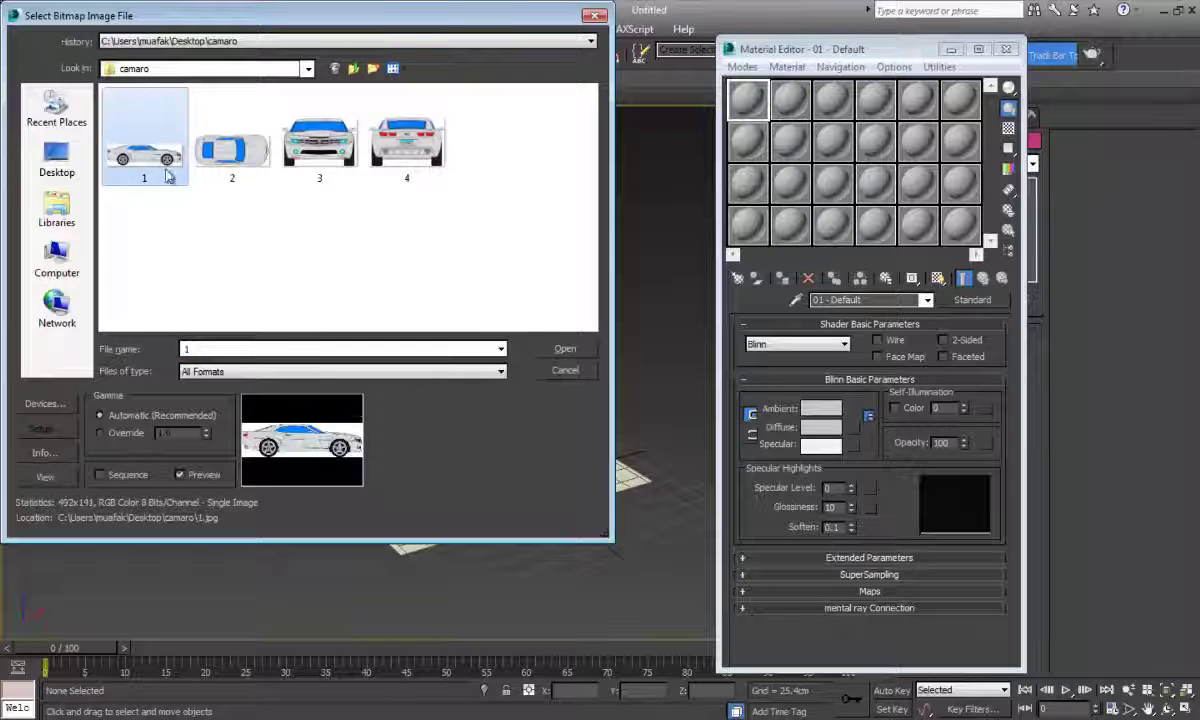
click(563, 350)
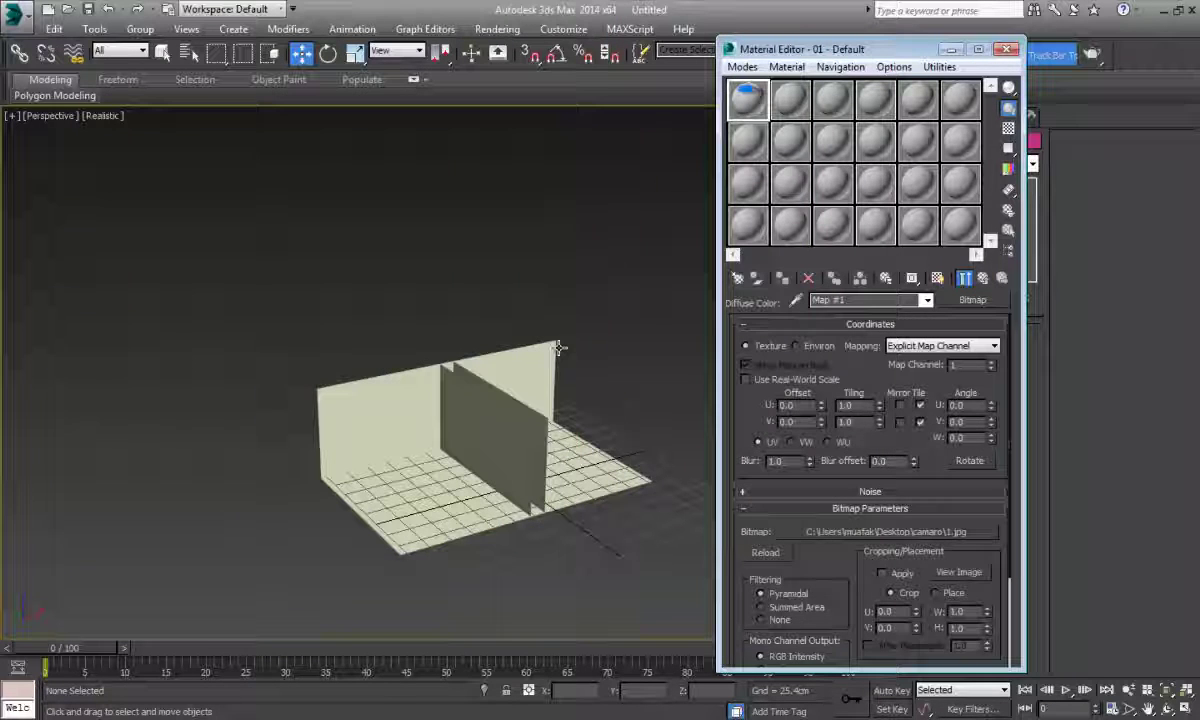
- Load image 2 from the camaro folder as the diffuse bitmap of material 02 - Default
click(790, 100)
click(855, 430)
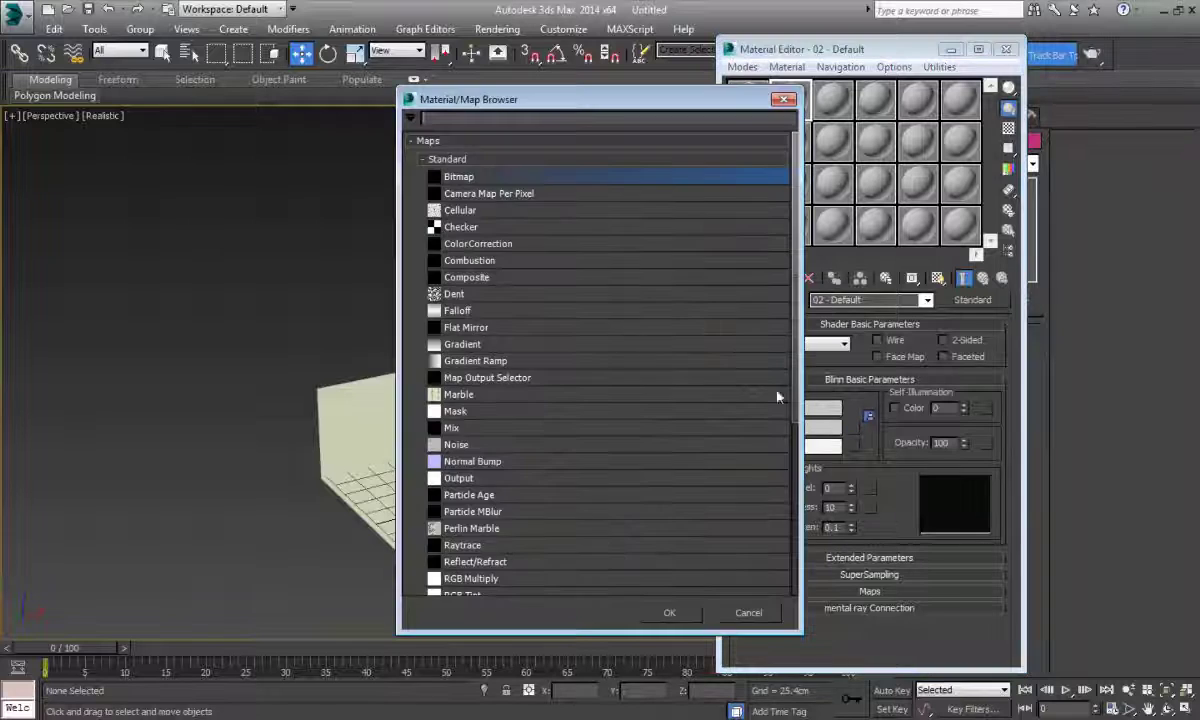
double_click(468, 180)
click(232, 150)
click(565, 348)
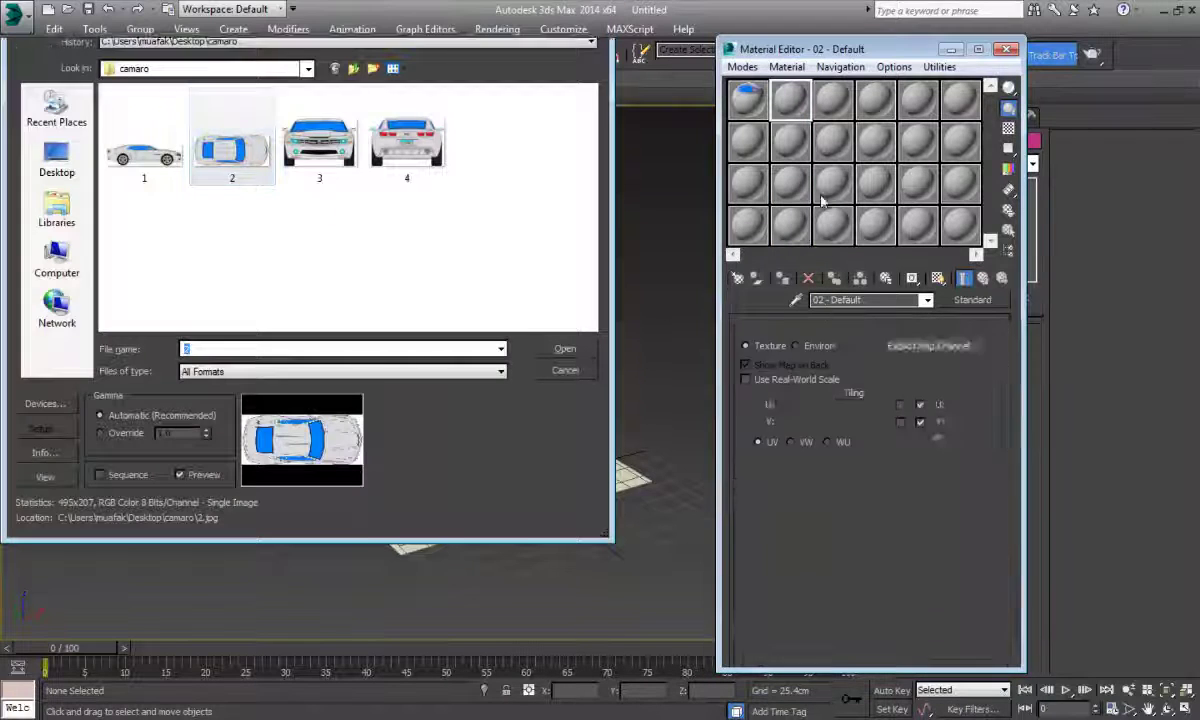
- Load image 3 from the camaro folder as the diffuse bitmap of material 03 - Default
click(833, 100)
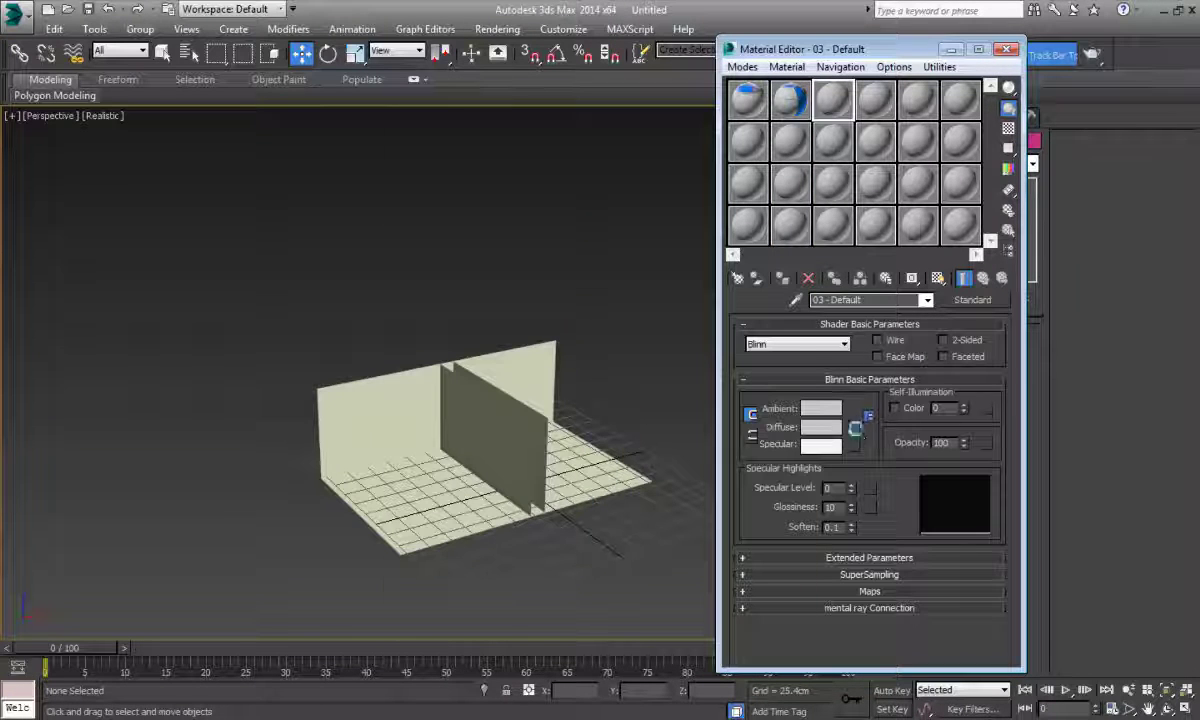
click(855, 430)
double_click(455, 168)
click(320, 140)
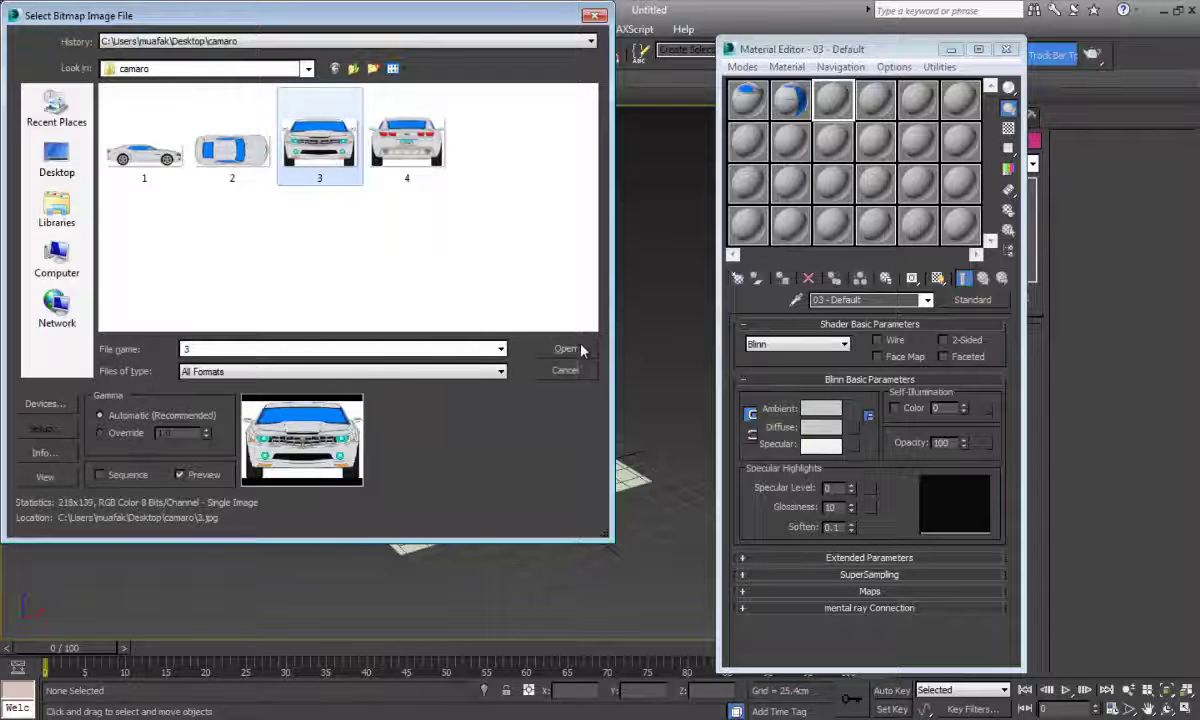
click(580, 349)
- Load image 4 from the camaro folder as the diffuse bitmap of material 04 - Default
click(875, 100)
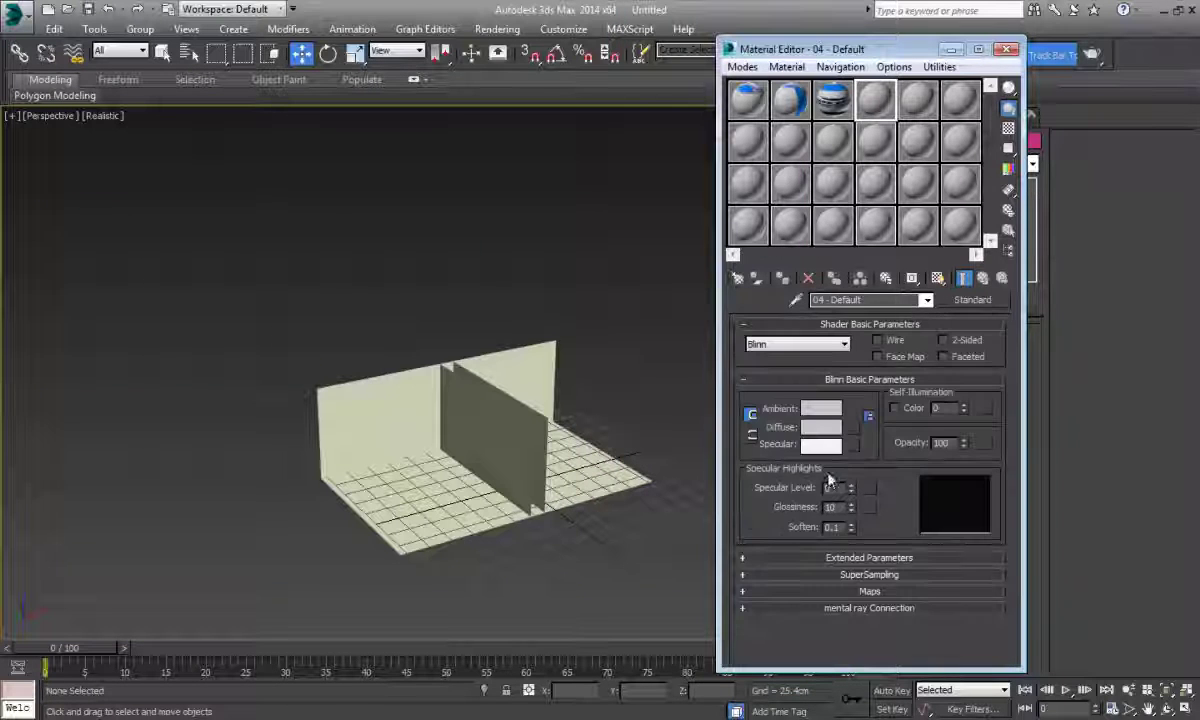
click(855, 430)
double_click(455, 168)
click(407, 140)
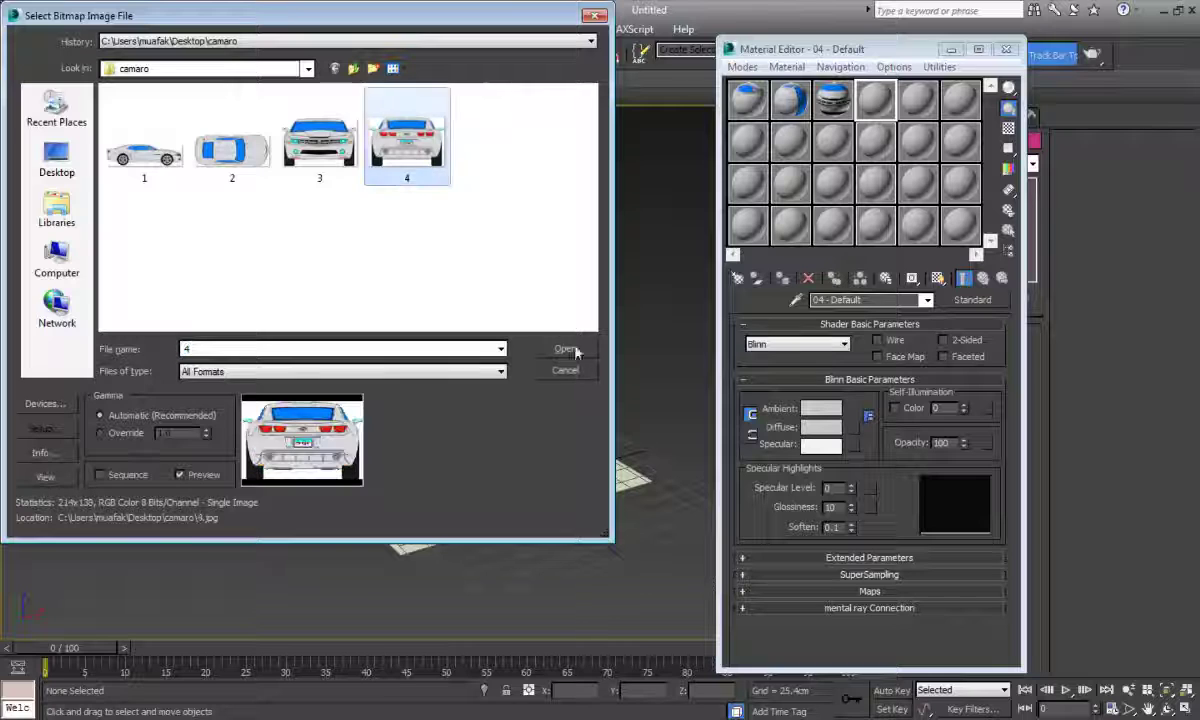
click(566, 349)
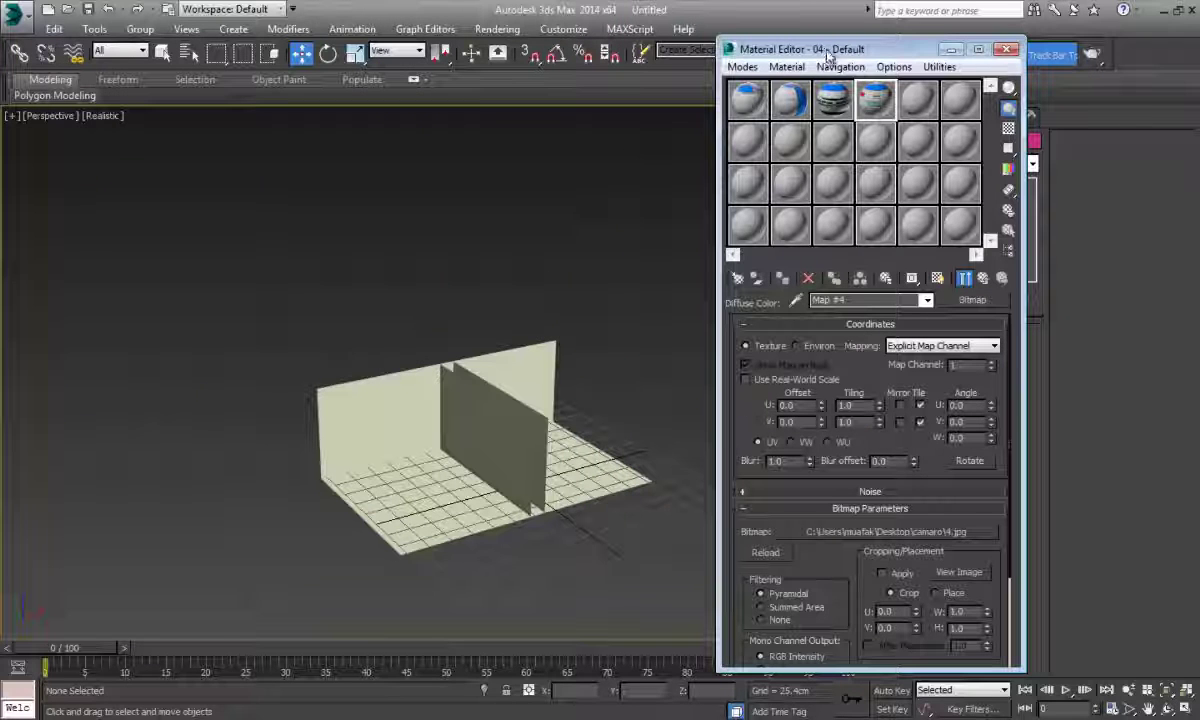
- Select the long back wall polygon of Box001, assign material 01 - Default to it and show its map in the viewport
drag(827, 57, 889, 62)
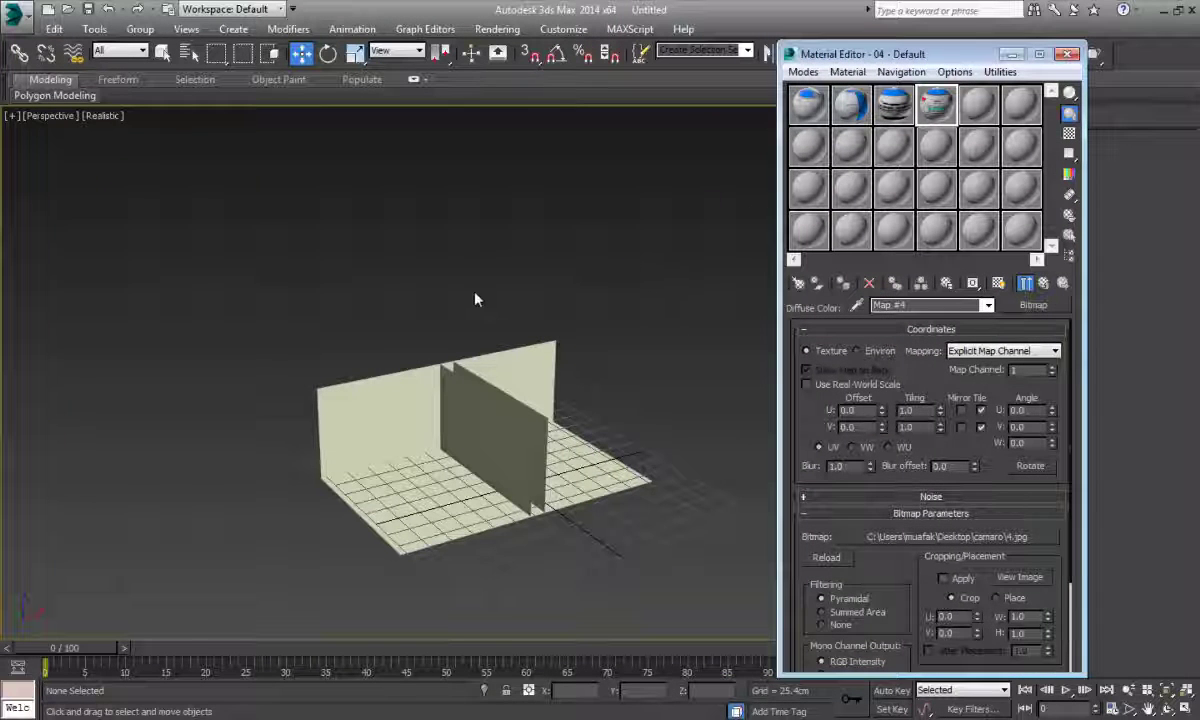
alt+middle_drag(492, 355, 419, 375)
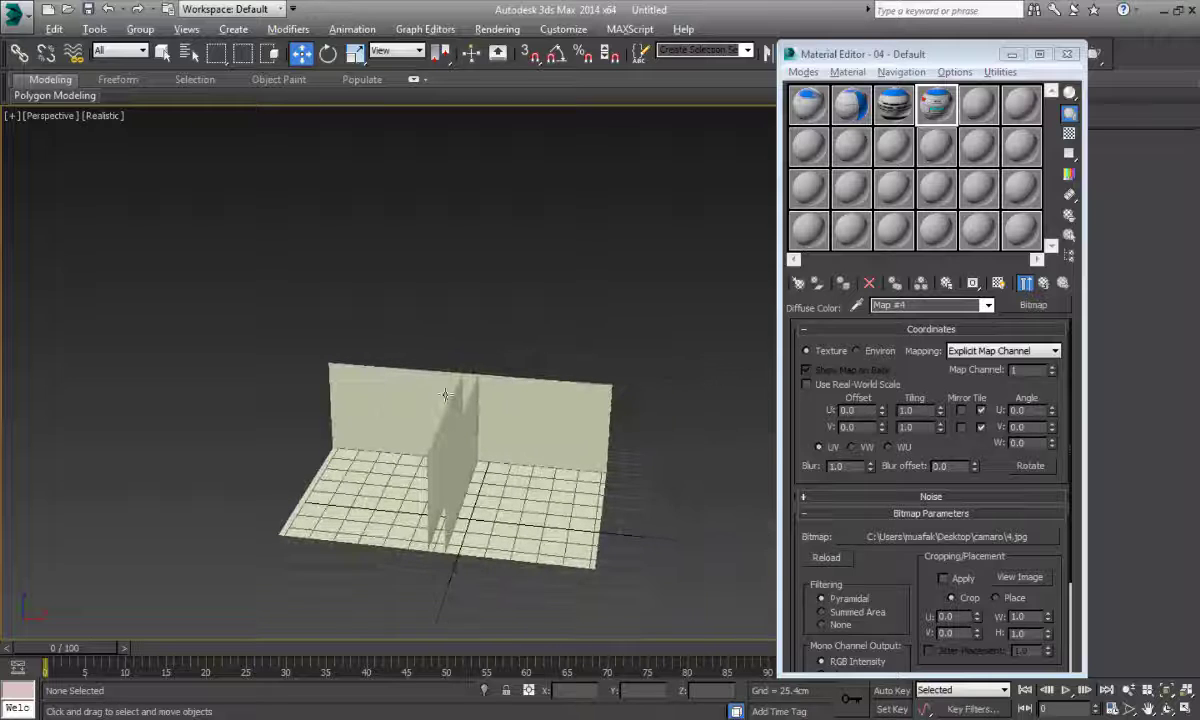
alt+middle_drag(514, 434, 455, 397)
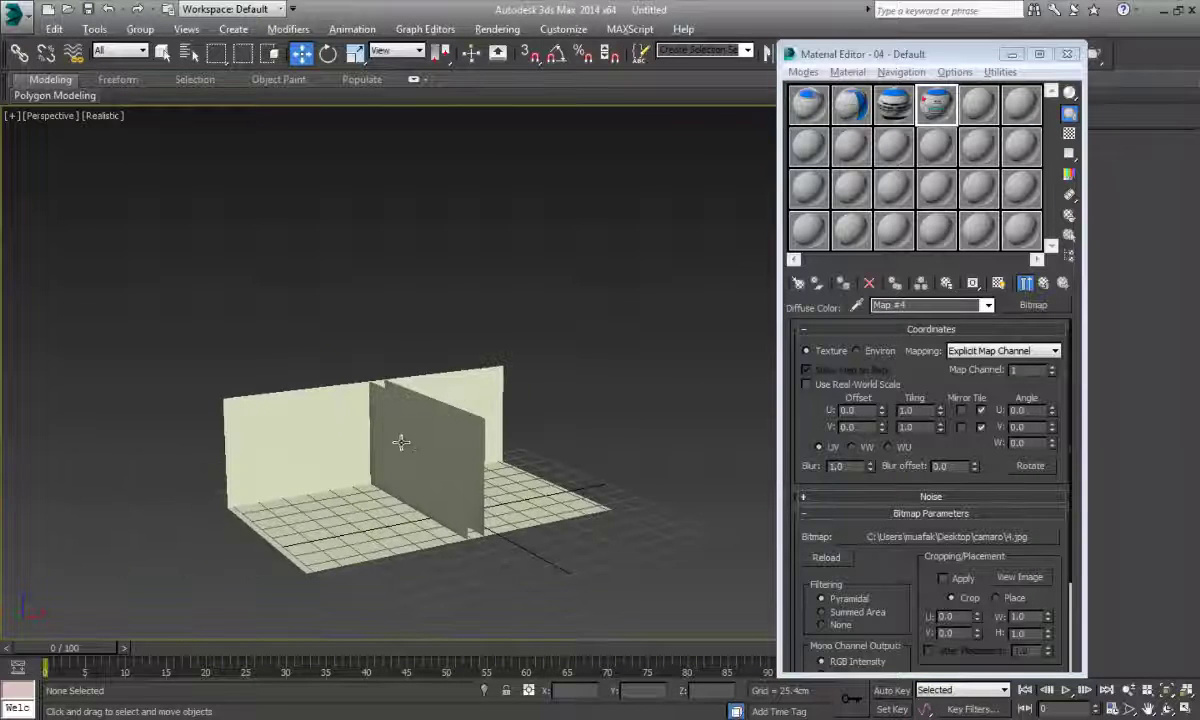
alt+middle_drag(400, 442, 340, 426)
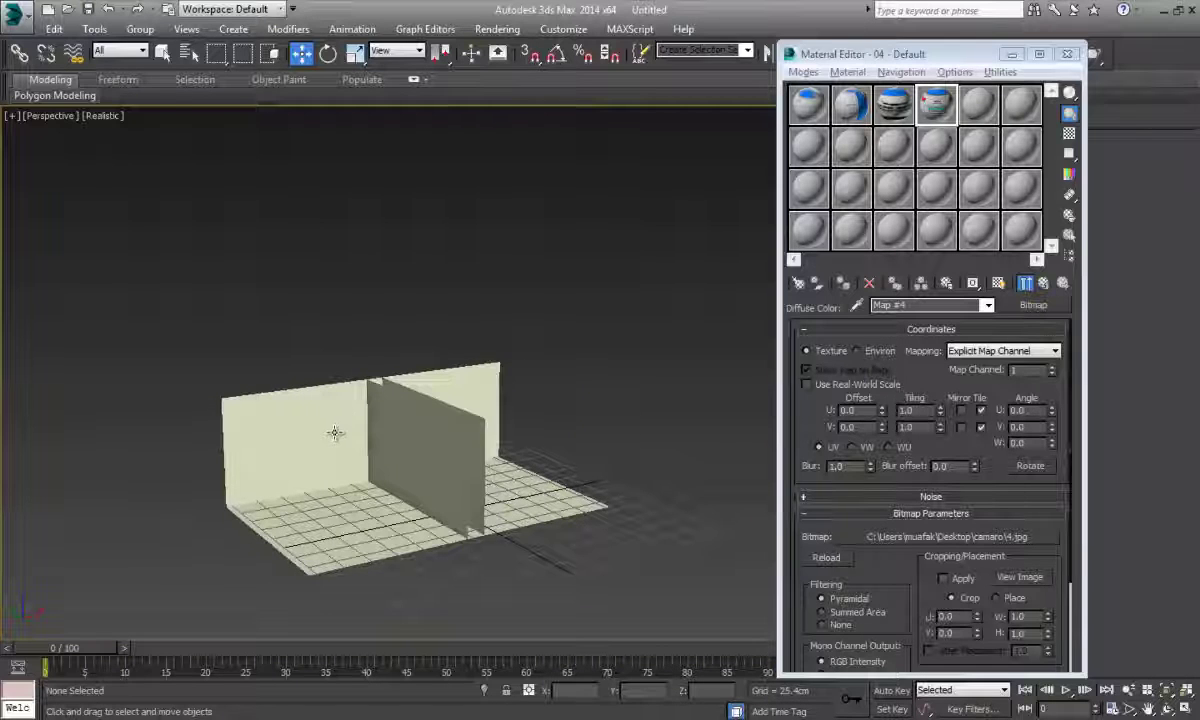
click(335, 432)
drag(948, 58, 728, 65)
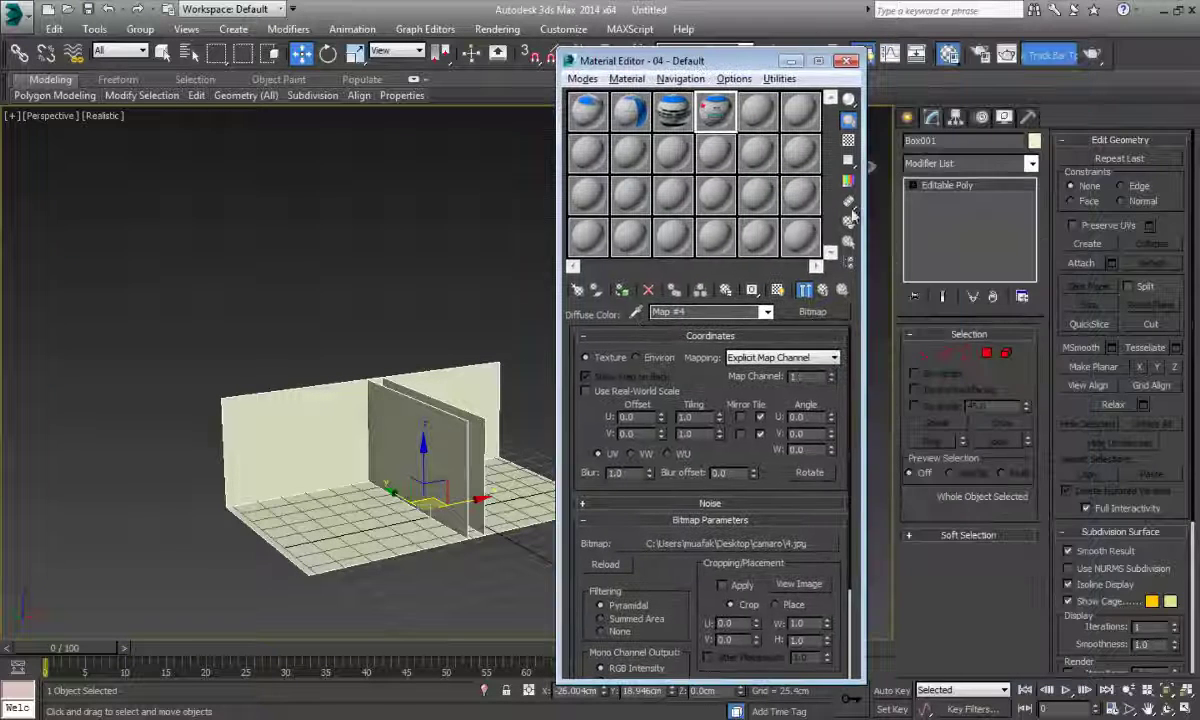
click(986, 353)
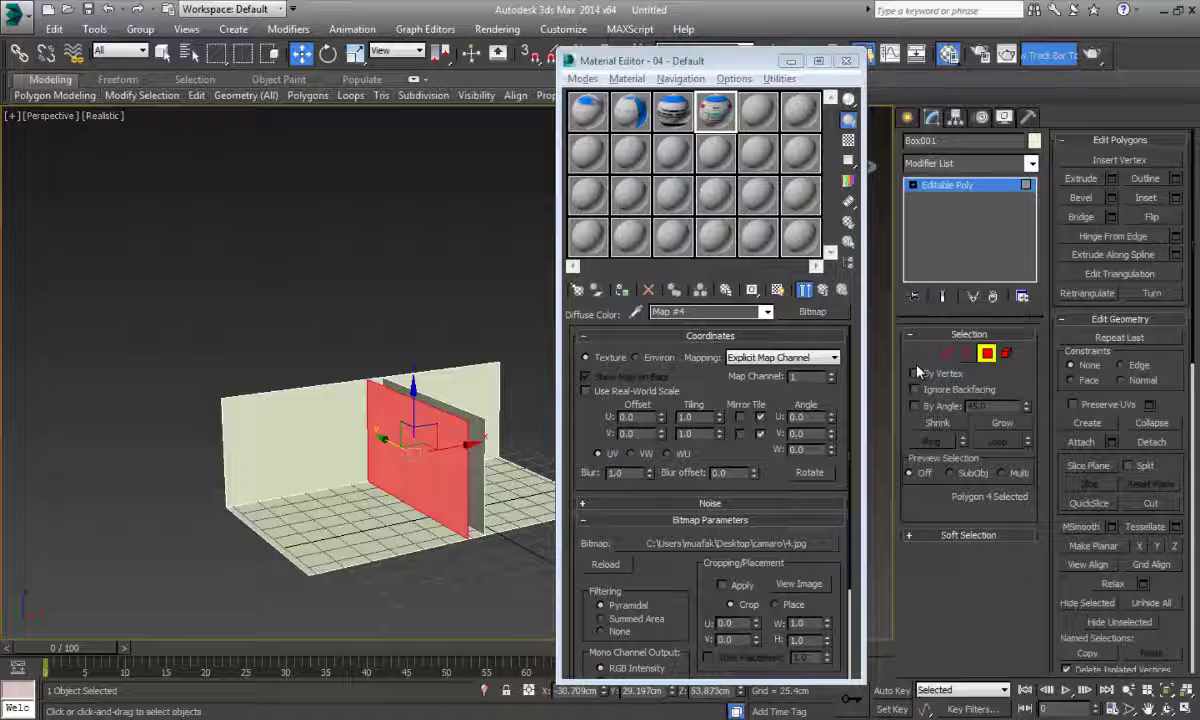
click(300, 434)
click(586, 116)
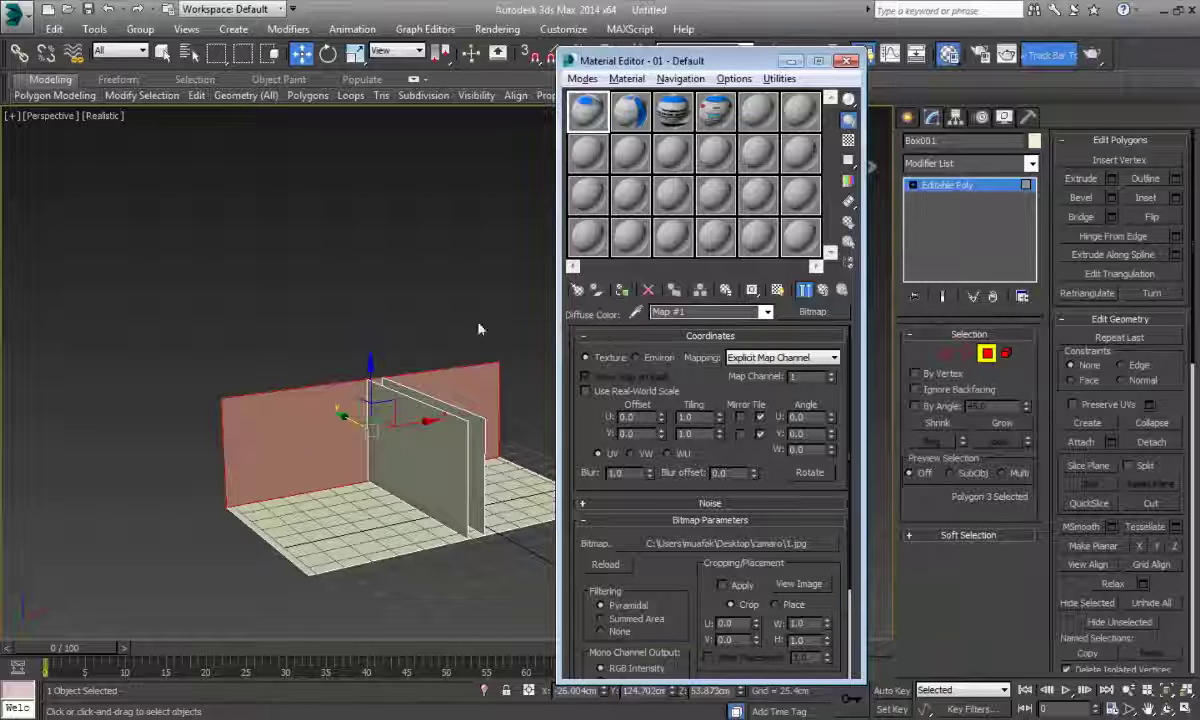
click(622, 292)
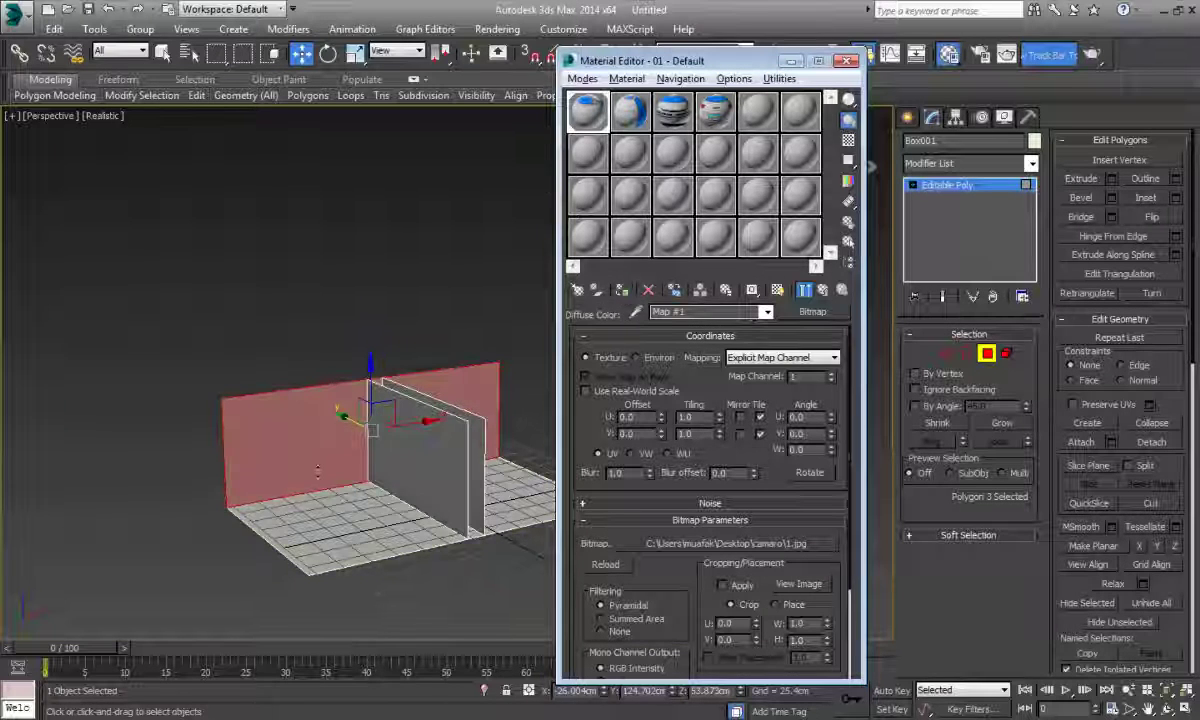
click(777, 290)
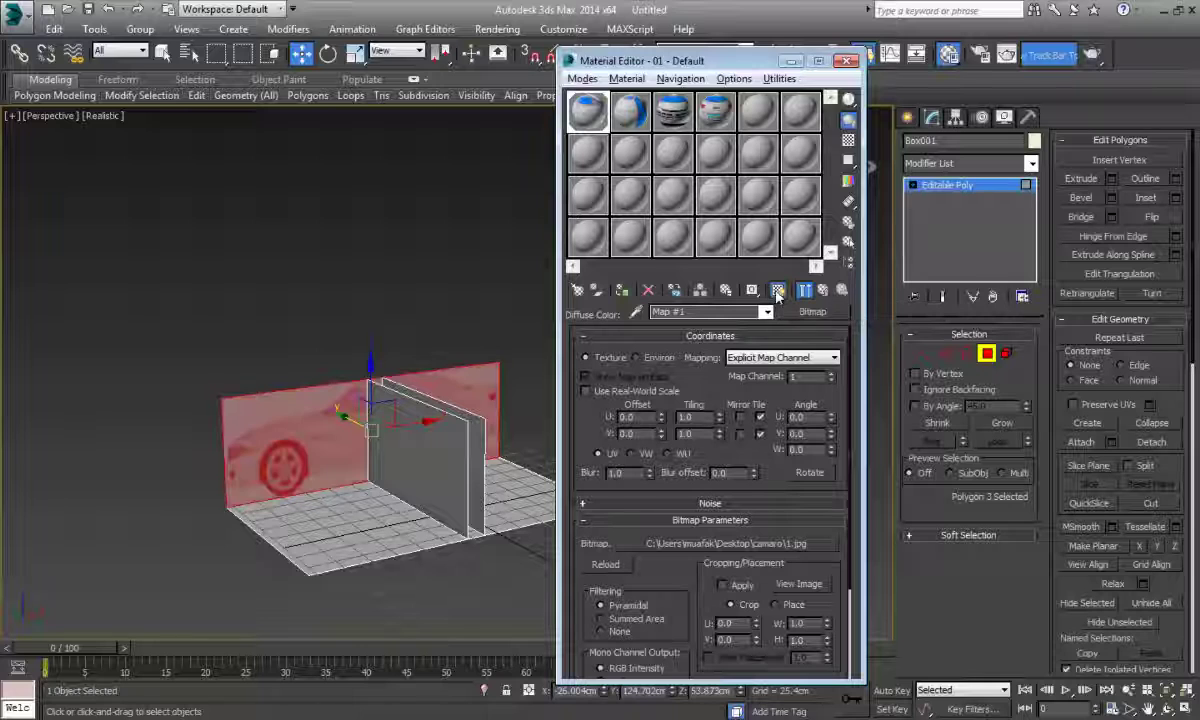
- Assign material 03 - Default to the cross wall polygon nearer the car's front and show its map in the viewport
alt+middle_drag(247, 440, 303, 468)
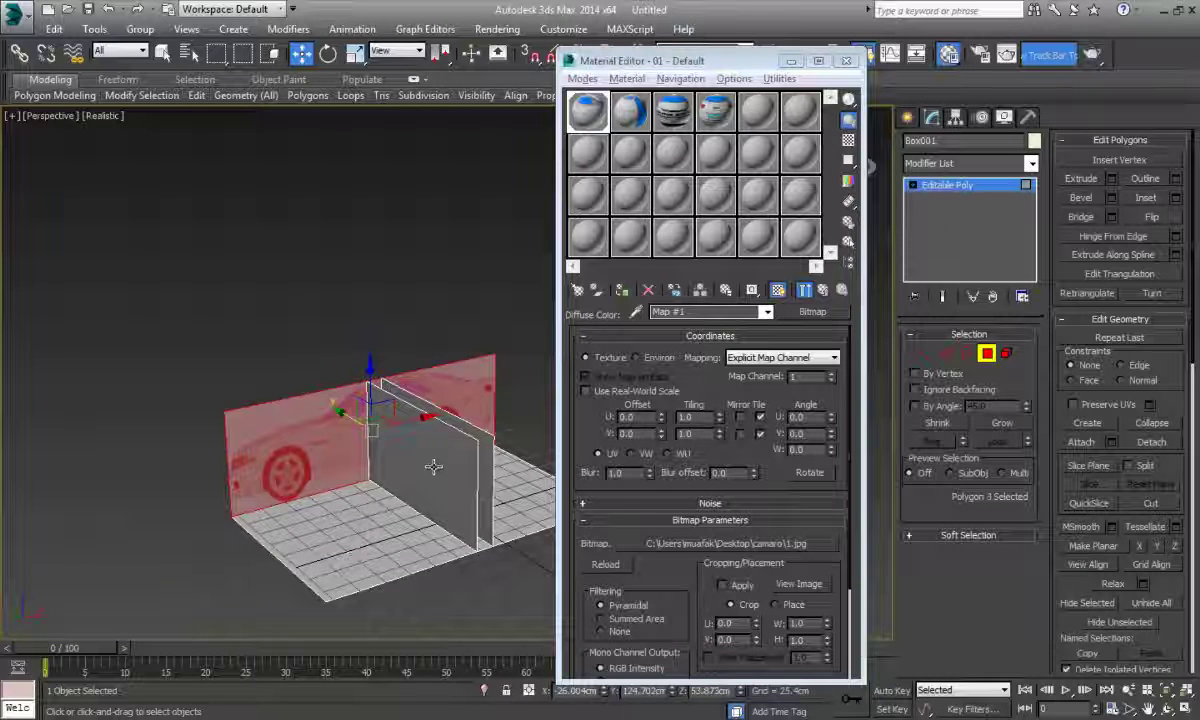
click(433, 466)
click(675, 116)
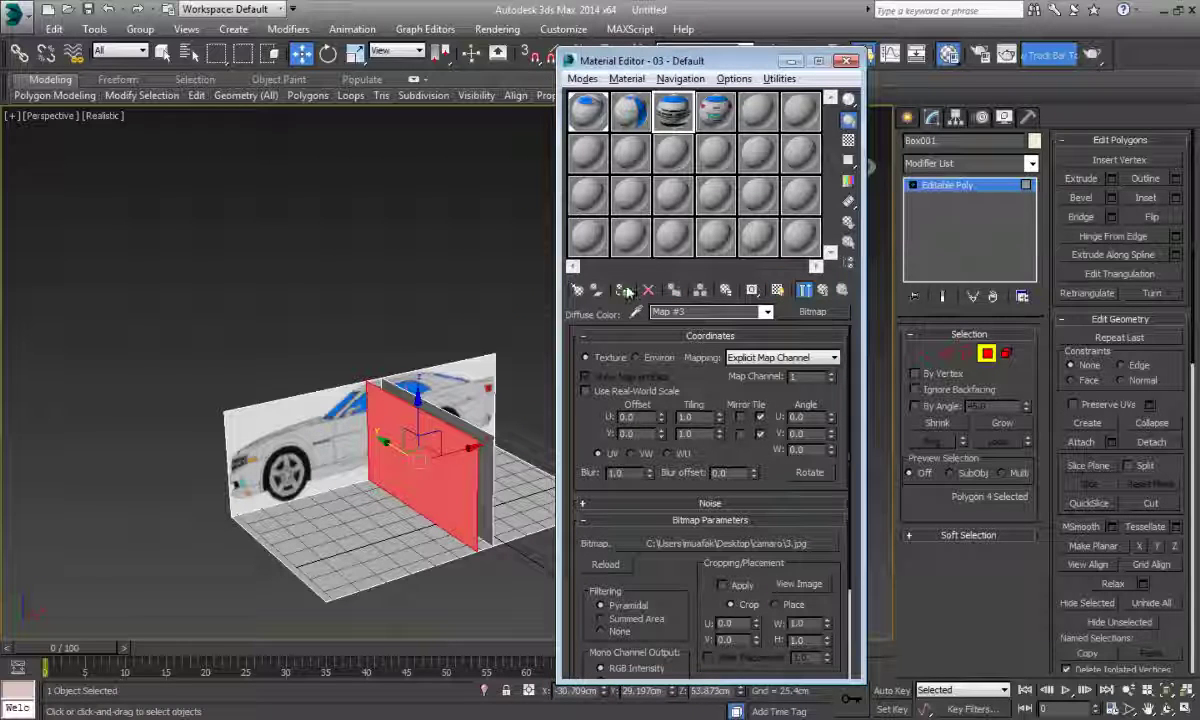
click(778, 289)
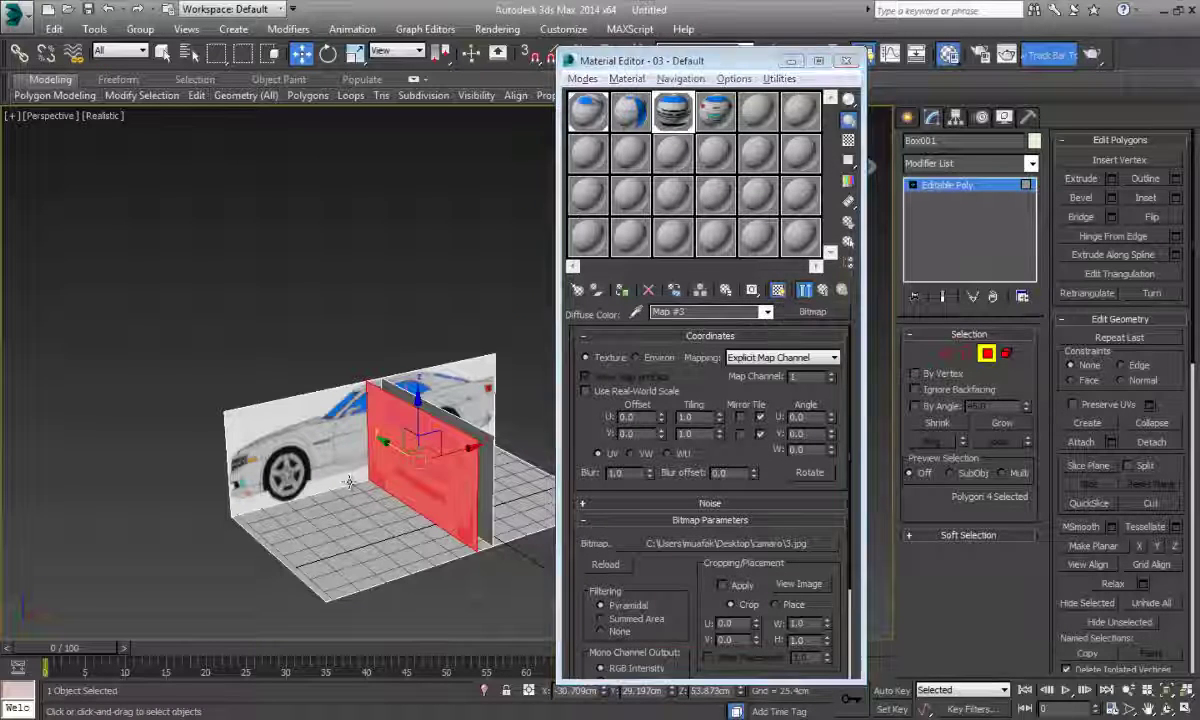
- Assign material 04 - Default to the cross wall polygon nearer the car's rear and show its map in the viewport
alt+middle_drag(349, 483, 383, 460)
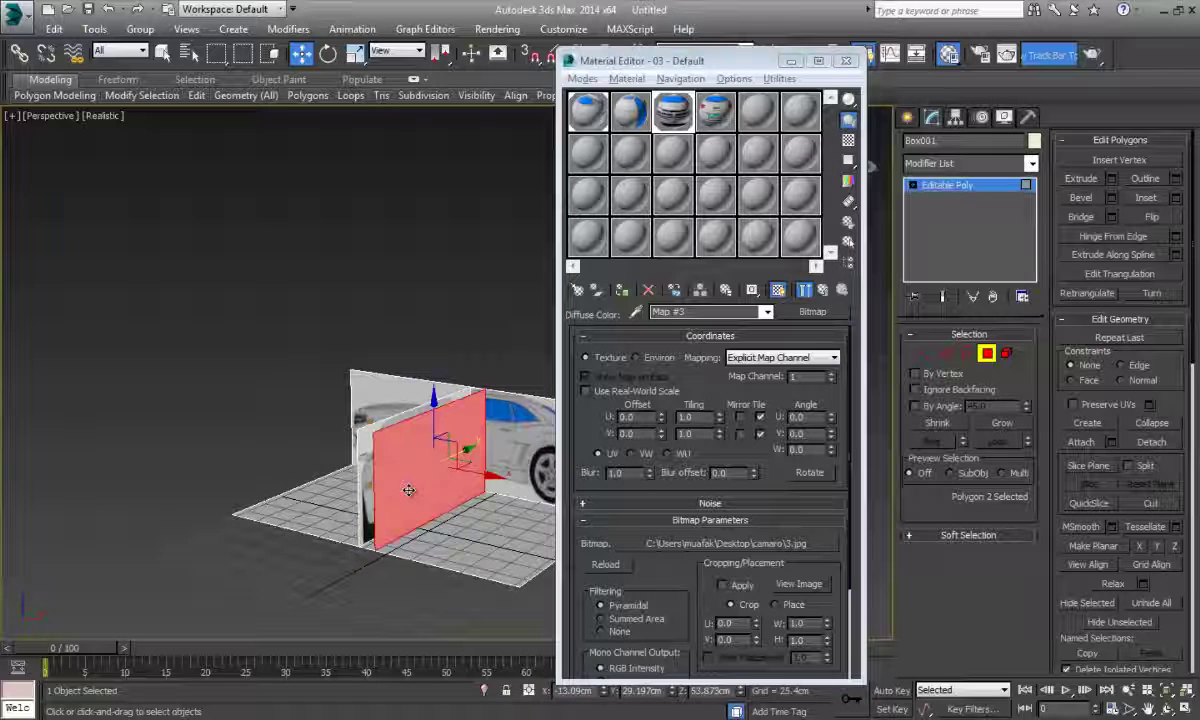
click(724, 114)
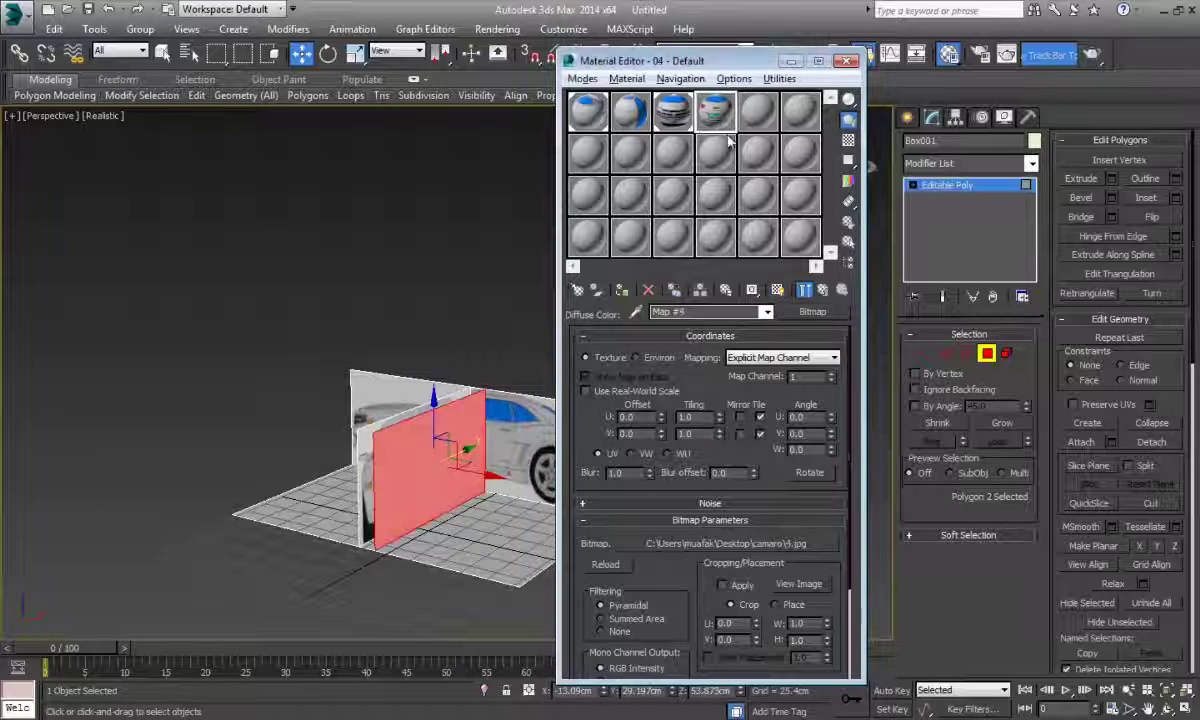
click(623, 290)
click(778, 289)
- Assign material 02 - Default to the floor polygon and show its map in the viewport
mouse_move(195, 445)
alt+middle_down()
mouse_move(300, 490)
mouse_move(328, 518)
alt+middle_up()
click(328, 518)
click(668, 115)
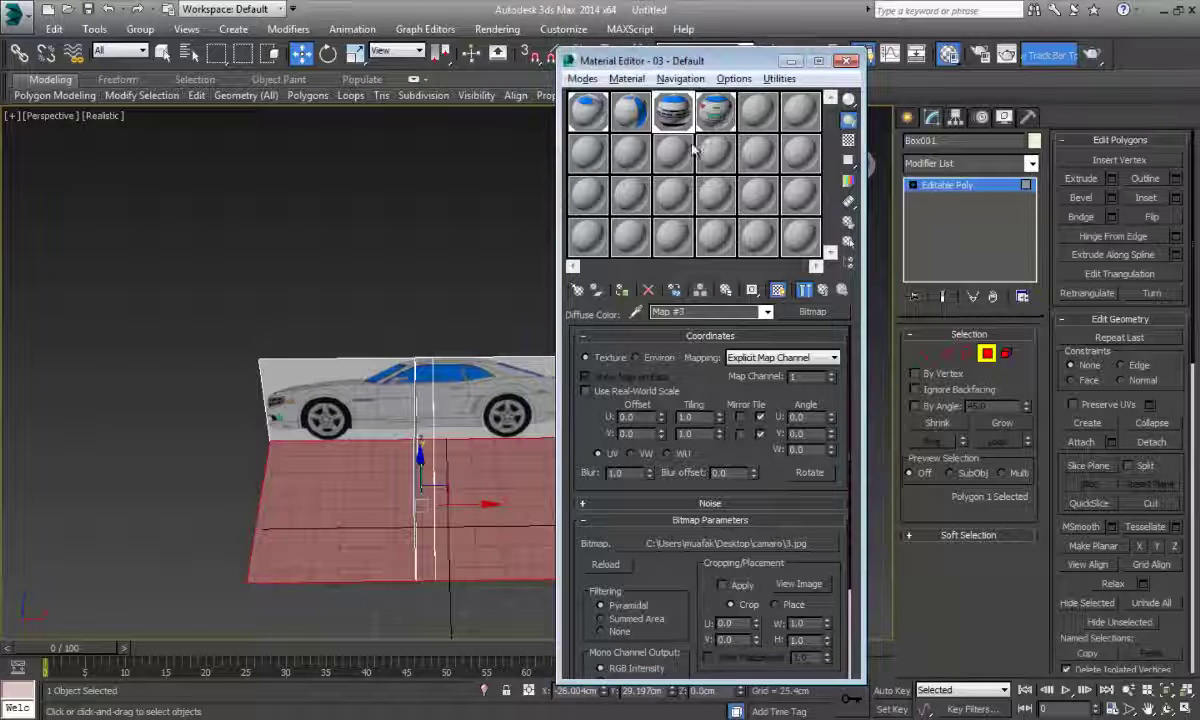
click(630, 113)
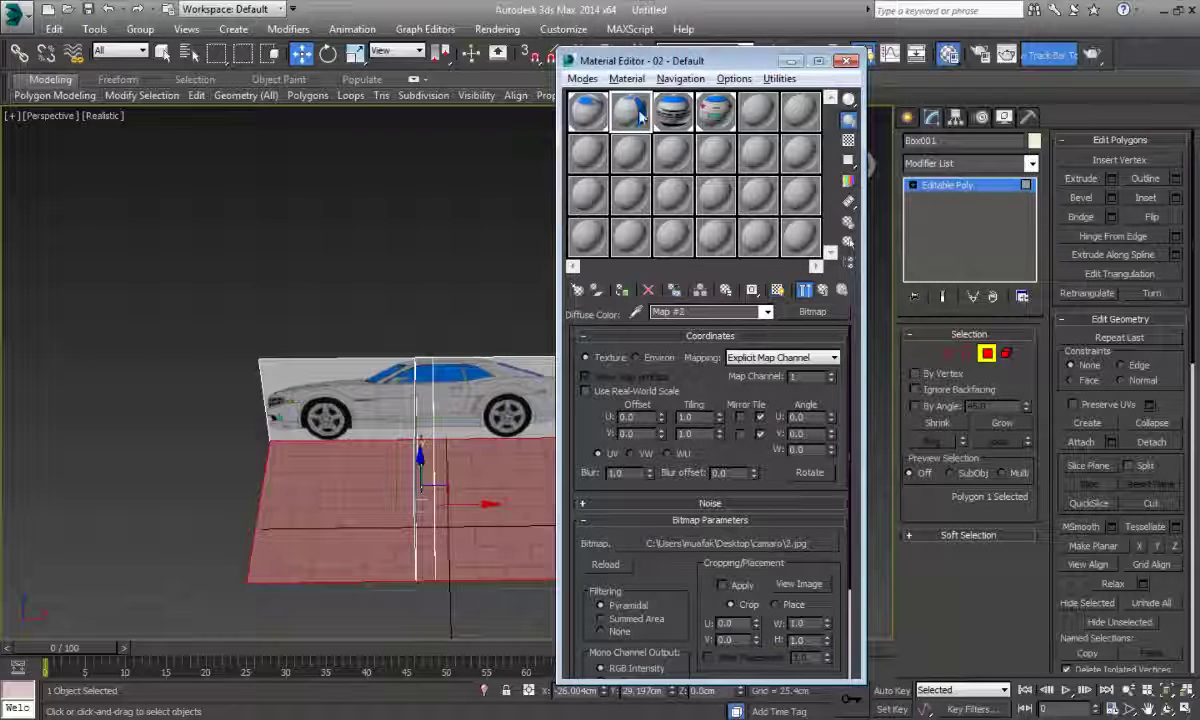
click(622, 290)
click(772, 289)
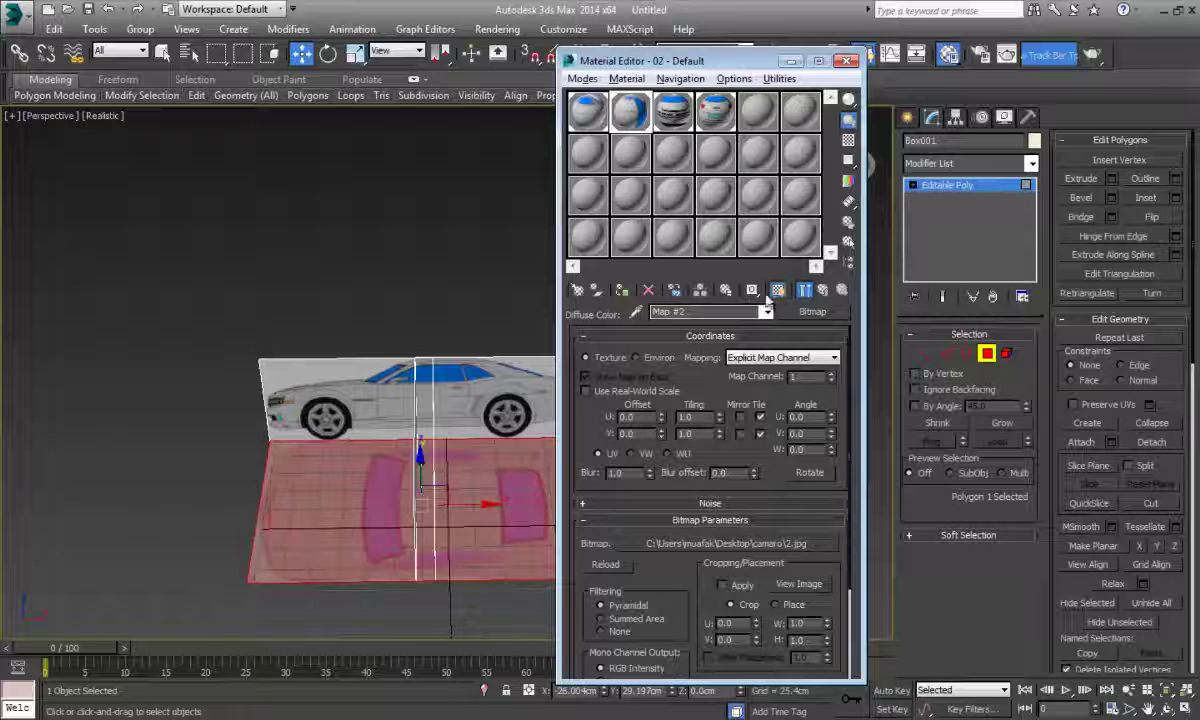
- Leave polygon level, deselect the blueprint object and close the Material Editor
click(986, 352)
click(243, 422)
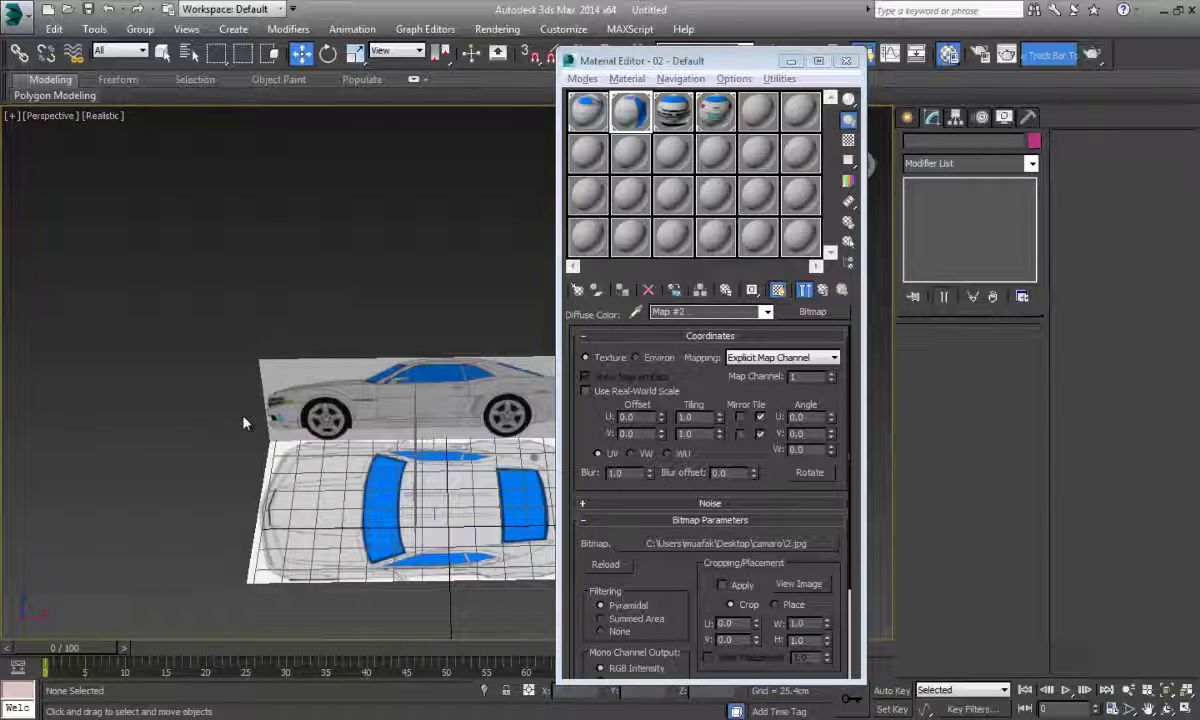
click(846, 61)
- Try moving the whole blueprint object along the X axis and undo the move
alt+middle_drag(595, 281, 461, 498)
click(307, 474)
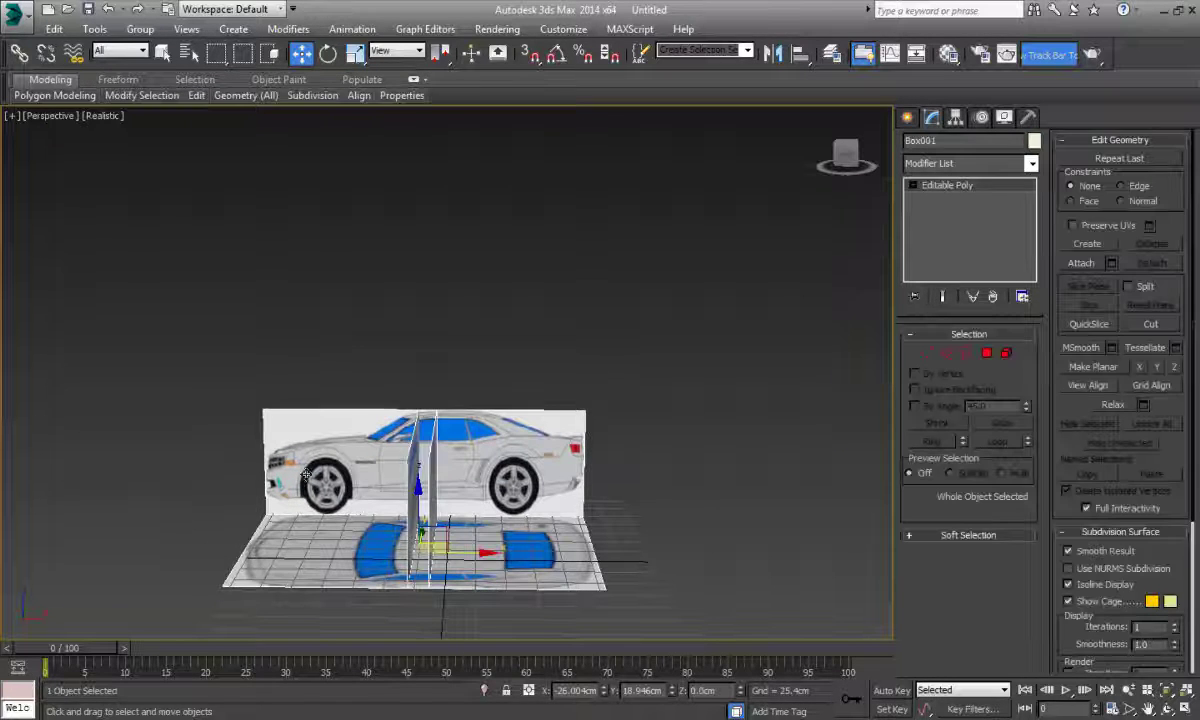
mouse_move(477, 543)
mouse_down()
mouse_move(463, 543)
mouse_move(486, 543)
mouse_up()
key(ctrl+z)
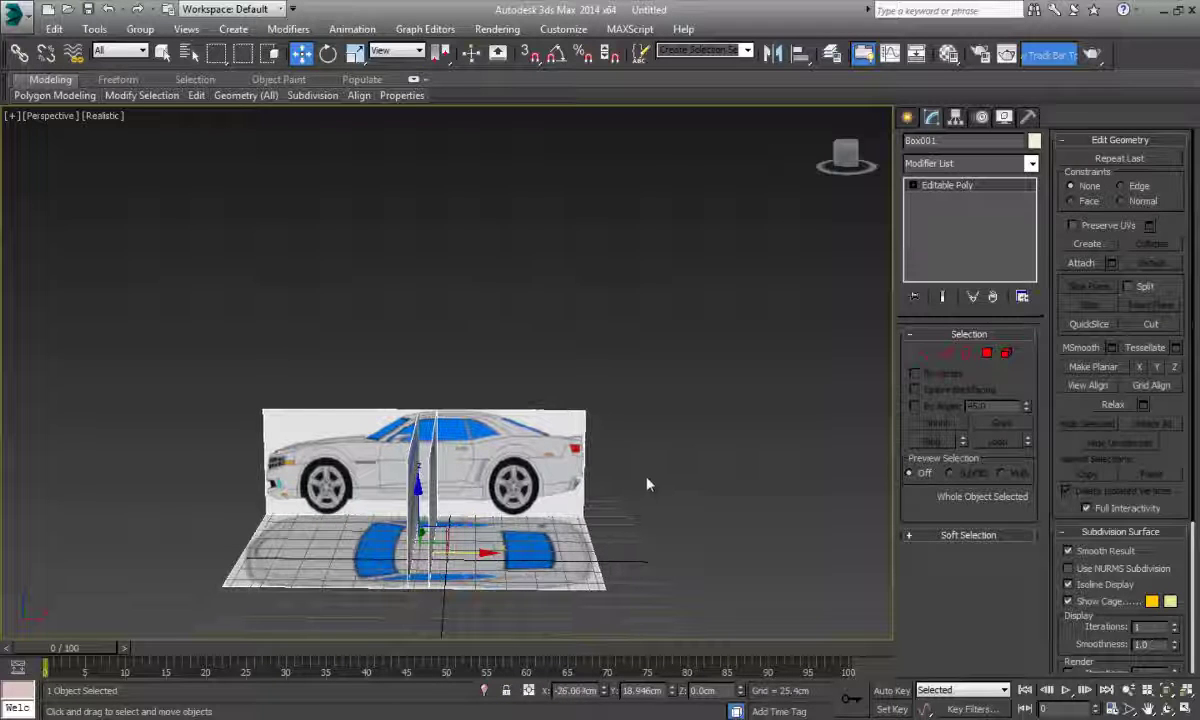
key(ctrl+z)
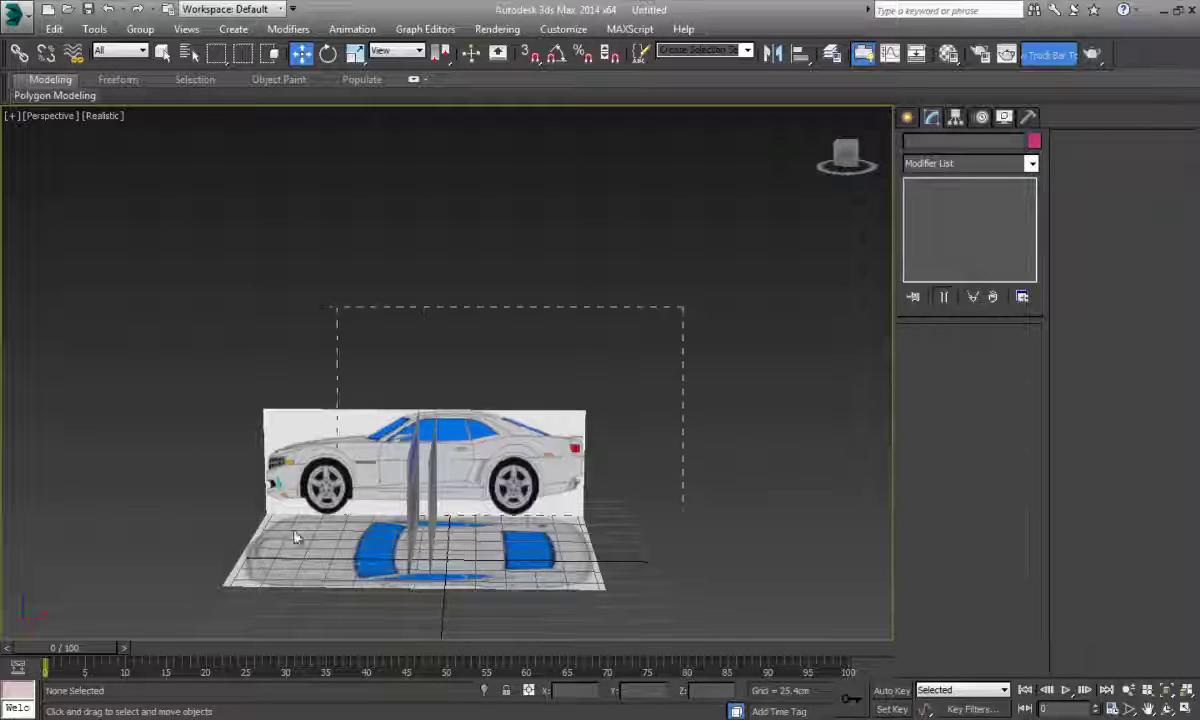
- Freeze the blueprint object in its object properties with Show Frozen in Gray left on
click(295, 538)
right_click(440, 500)
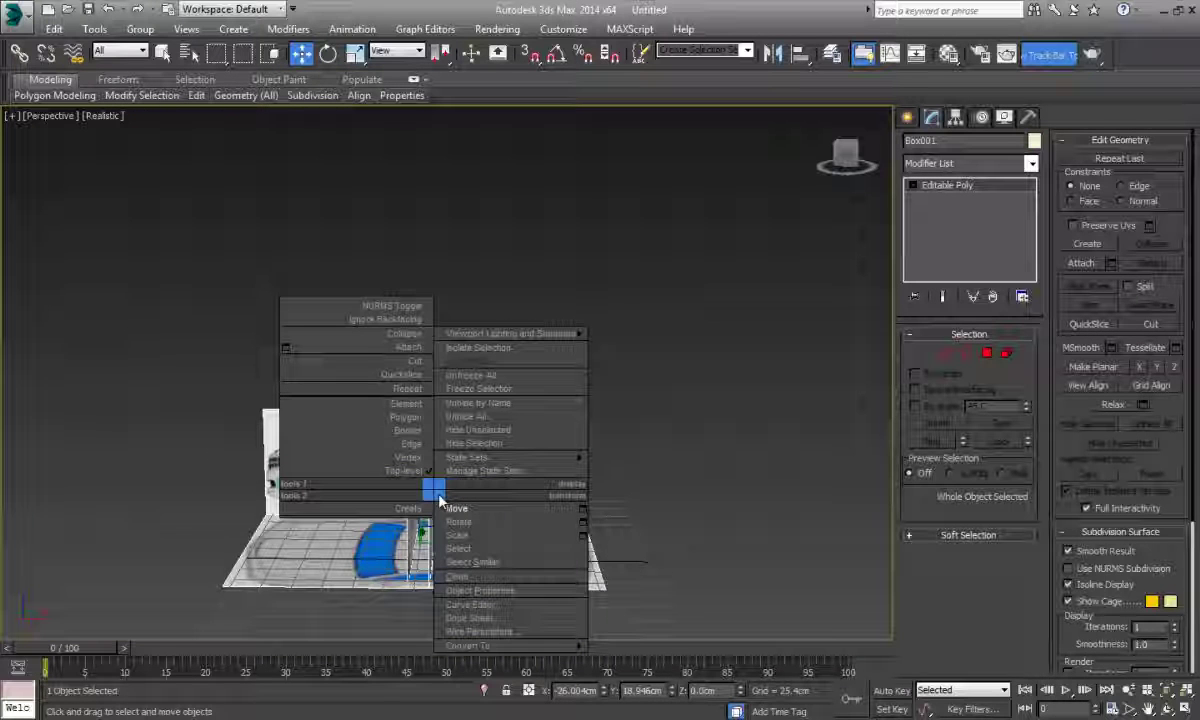
click(470, 591)
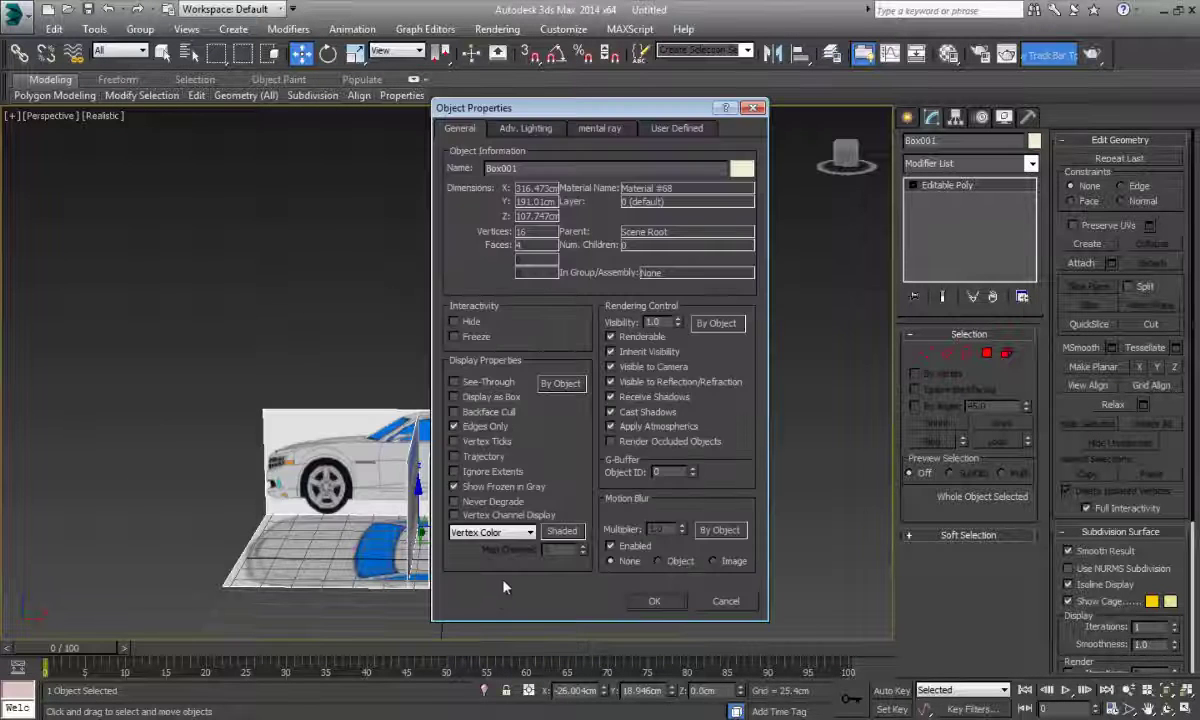
click(476, 338)
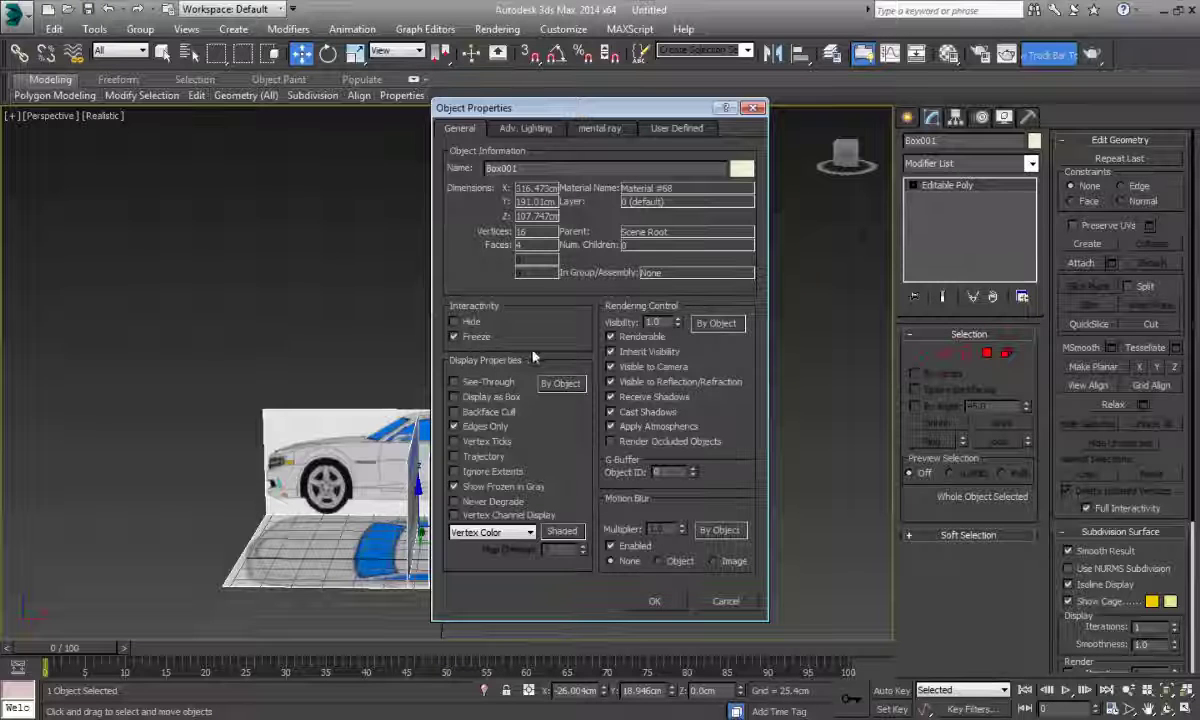
click(654, 601)
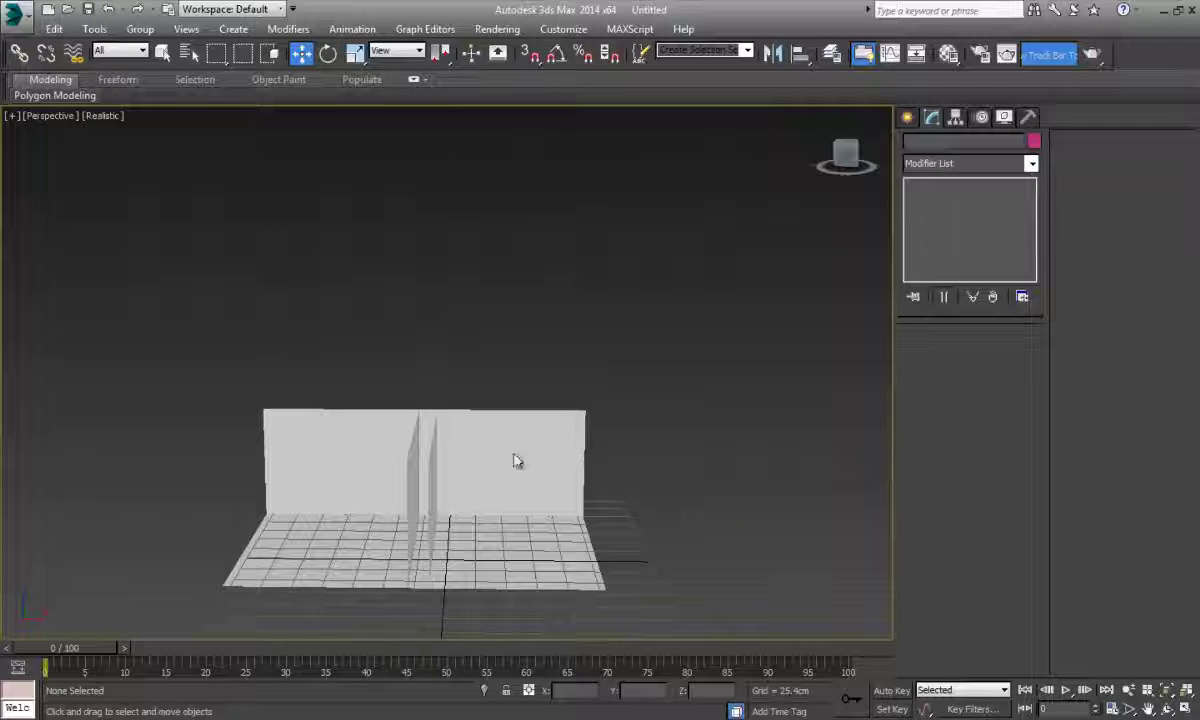
alt+middle_drag(517, 460, 381, 533)
alt+middle_drag(193, 503, 343, 528)
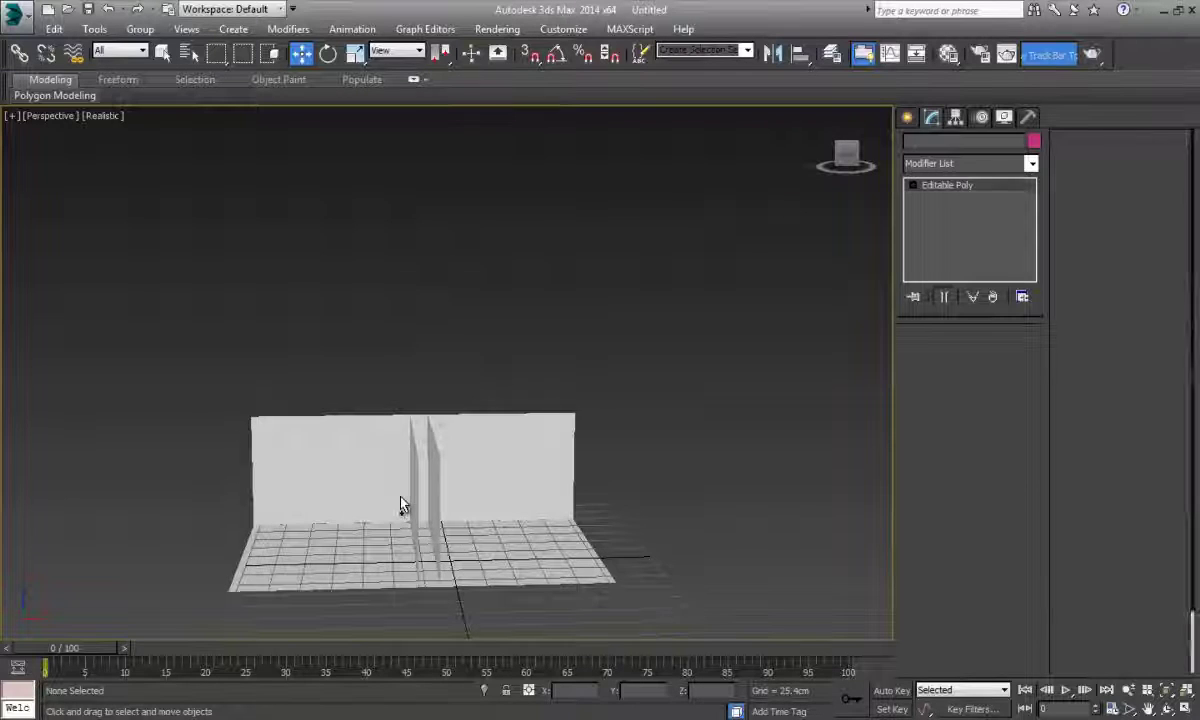
- Freeze the blueprint object with Show Frozen in Gray turned off, and check that its planes are locked against selection
click(400, 502)
right_click(387, 491)
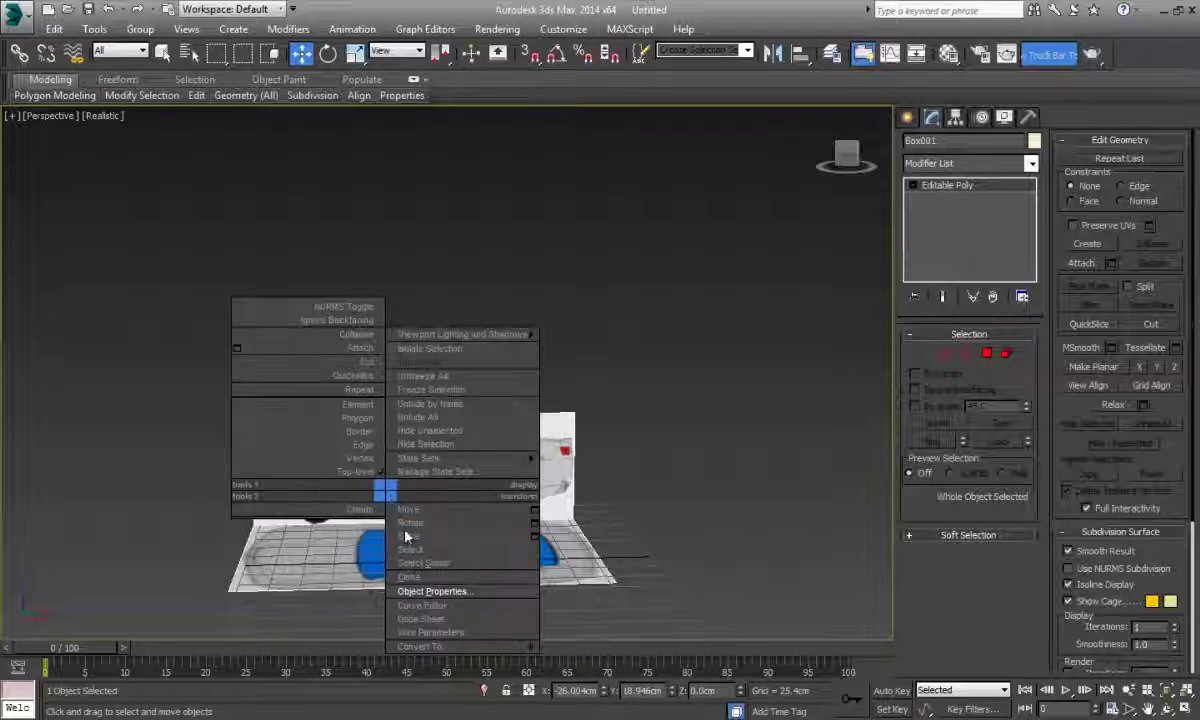
click(432, 592)
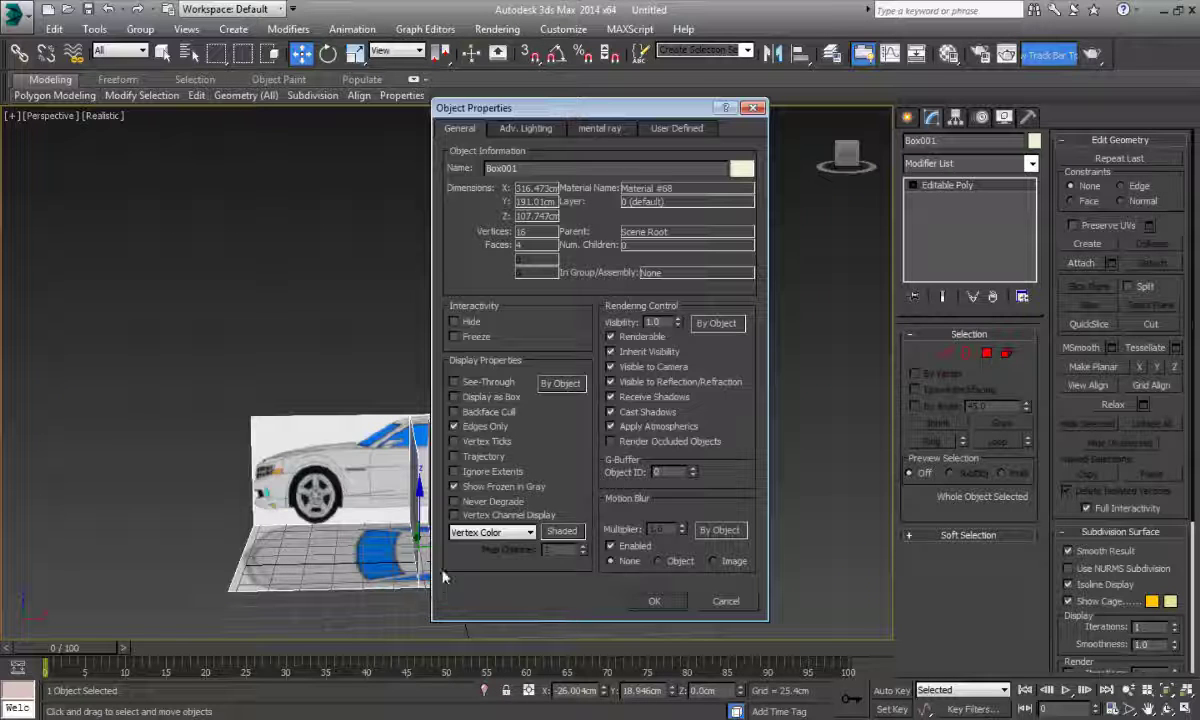
click(455, 337)
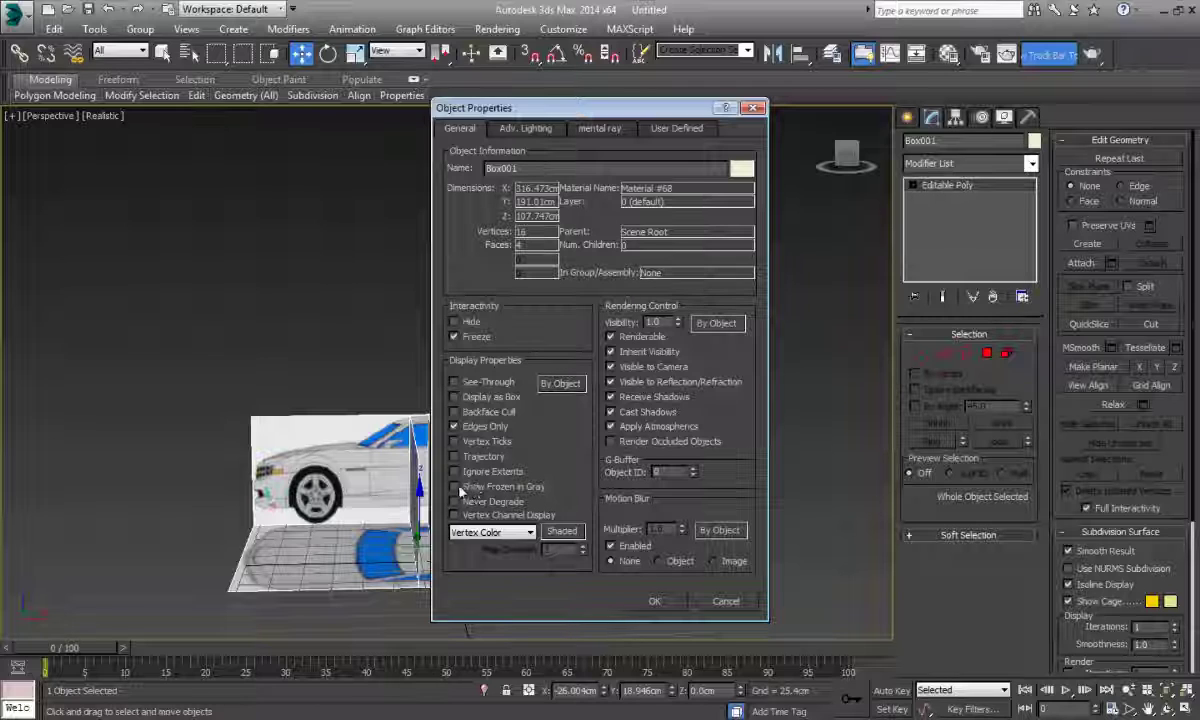
click(650, 600)
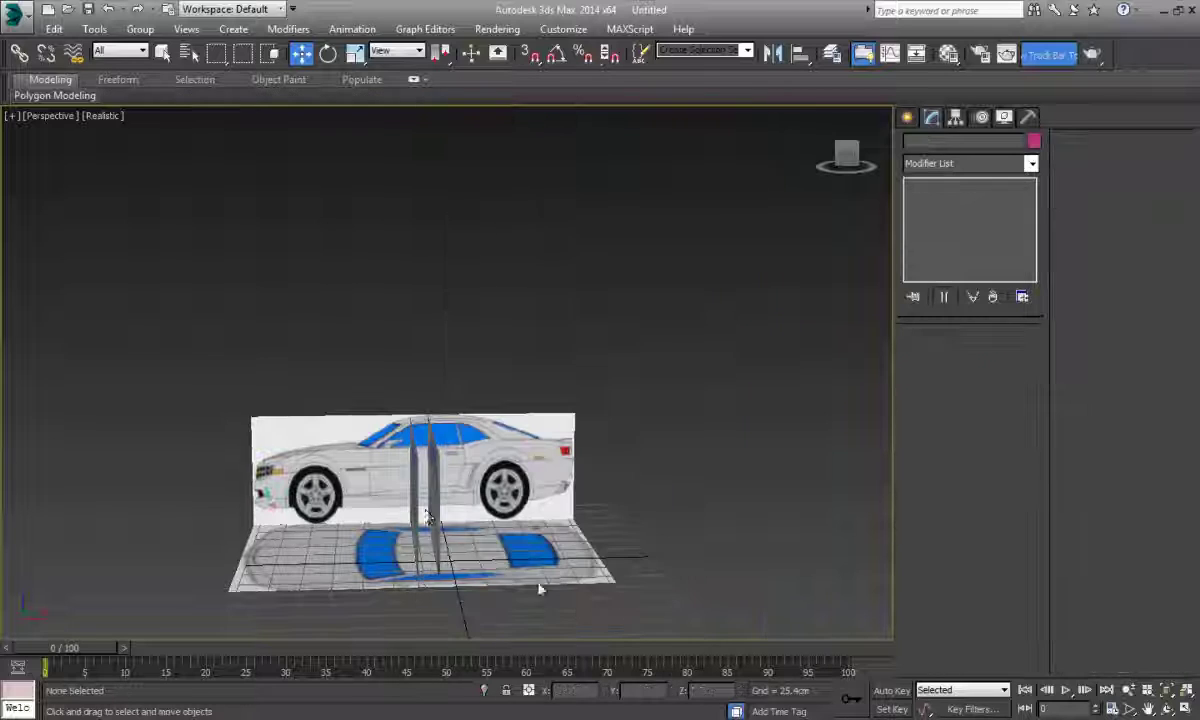
alt+middle_drag(335, 484, 437, 494)
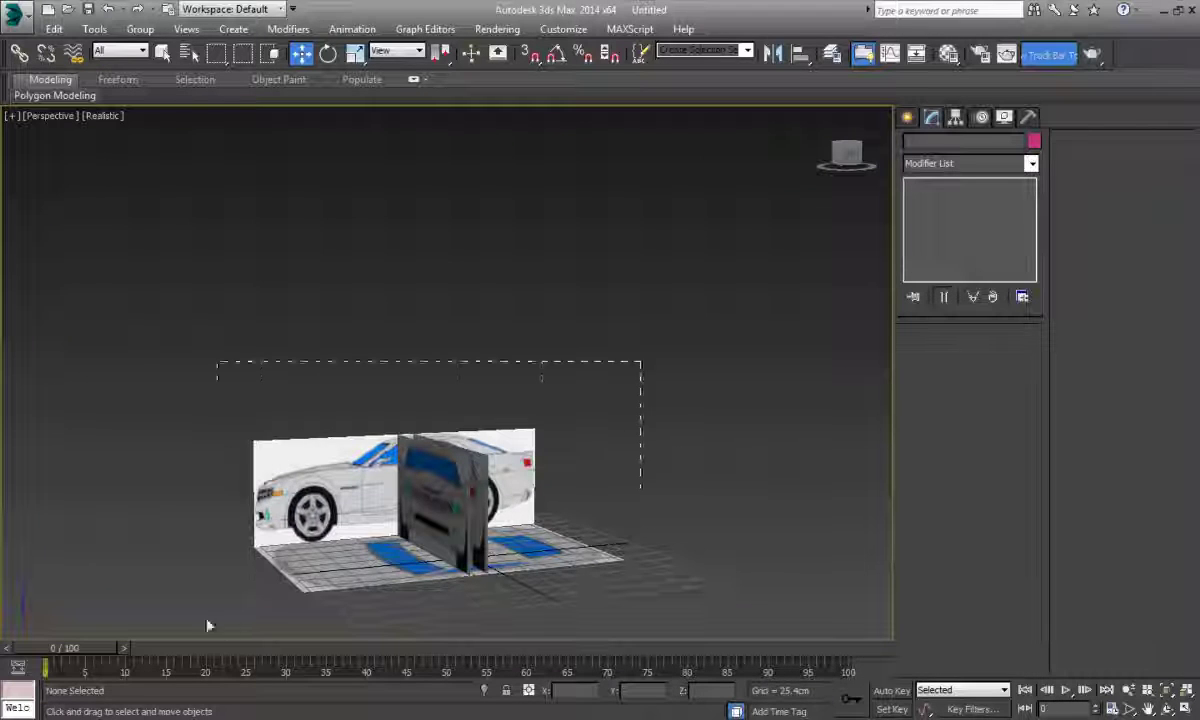
drag(515, 385, 452, 440)
alt+middle_drag(476, 532, 329, 522)
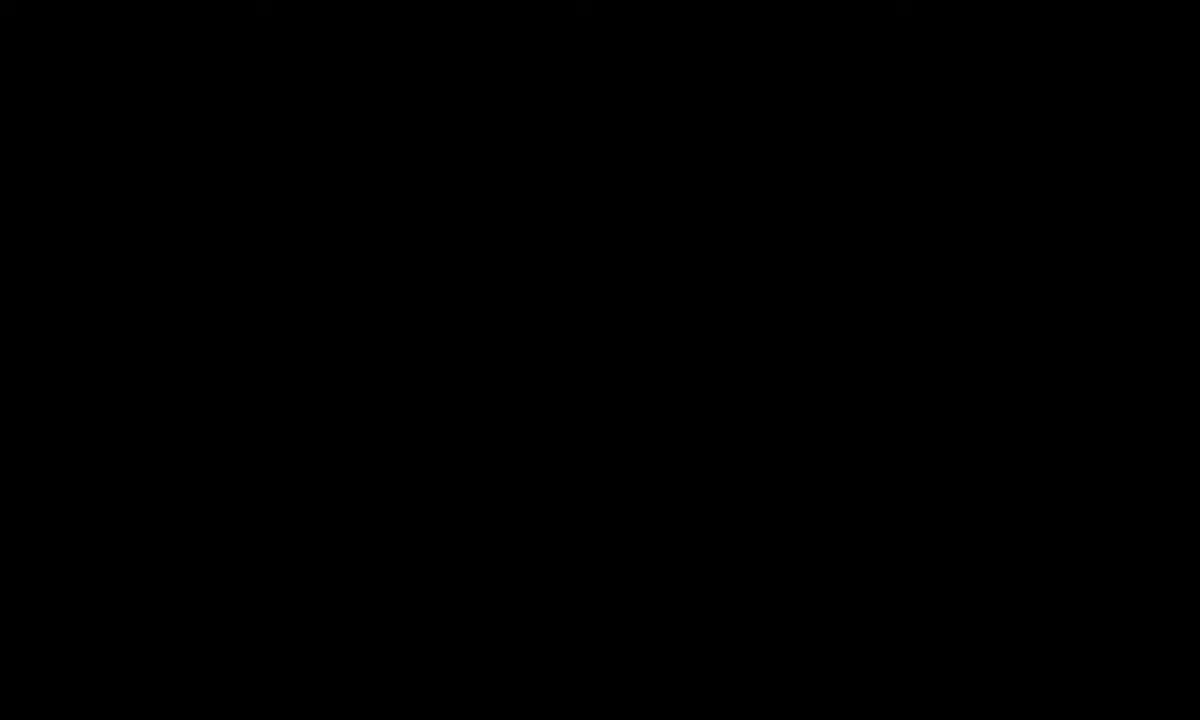